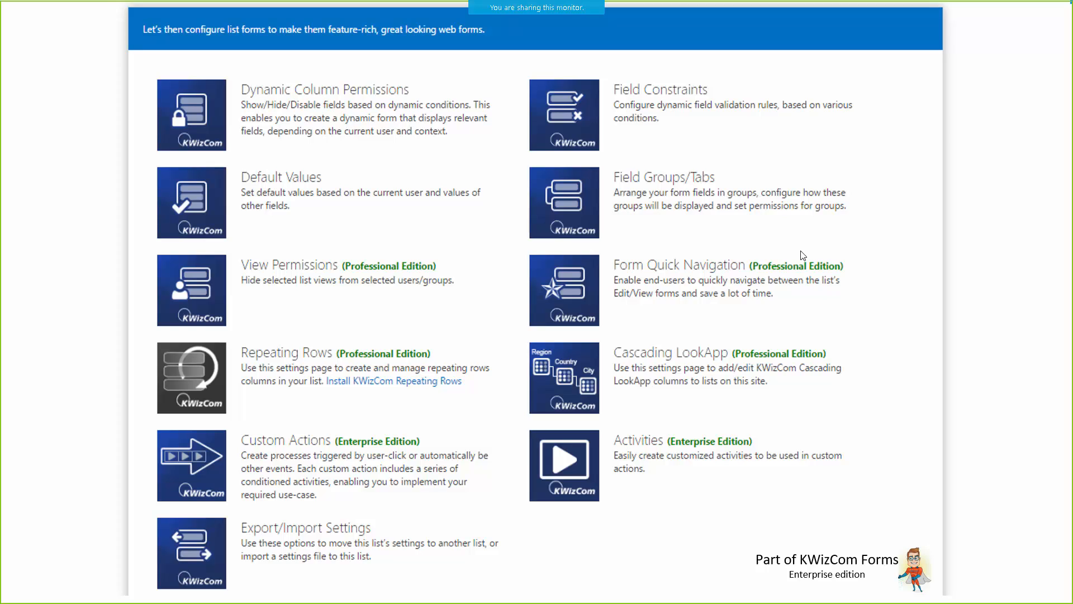
pyautogui.click(737, 314)
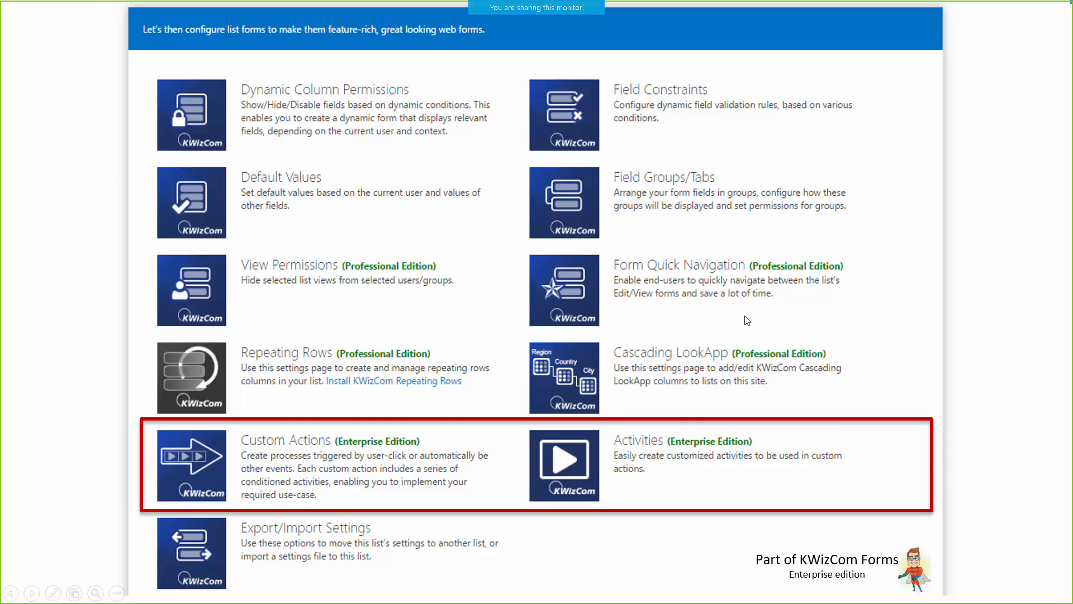
pyautogui.click(569, 483)
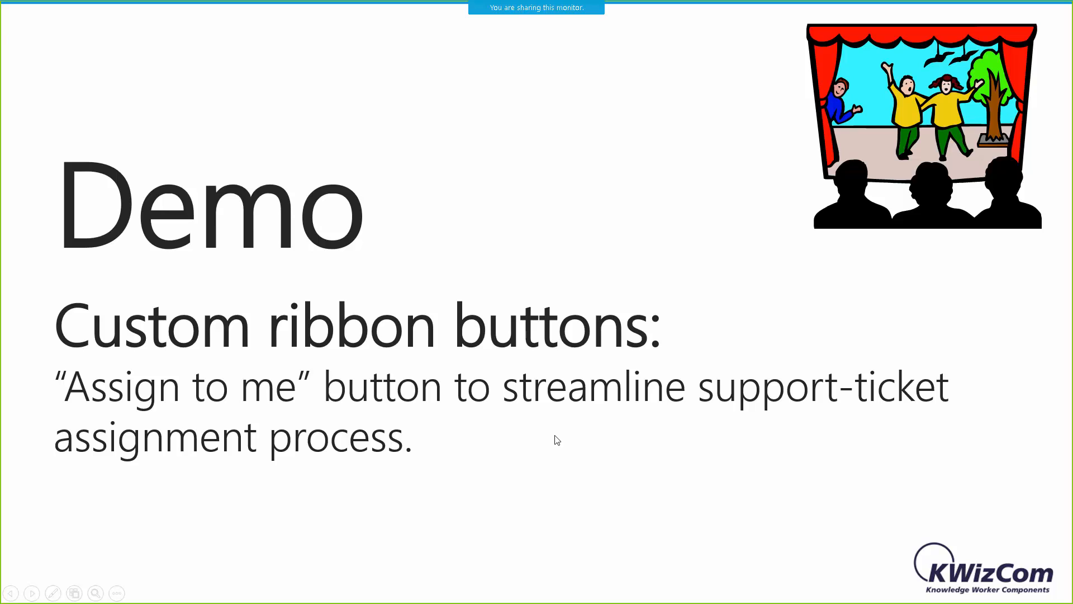
pyautogui.hotkey('alt', 'Tab')
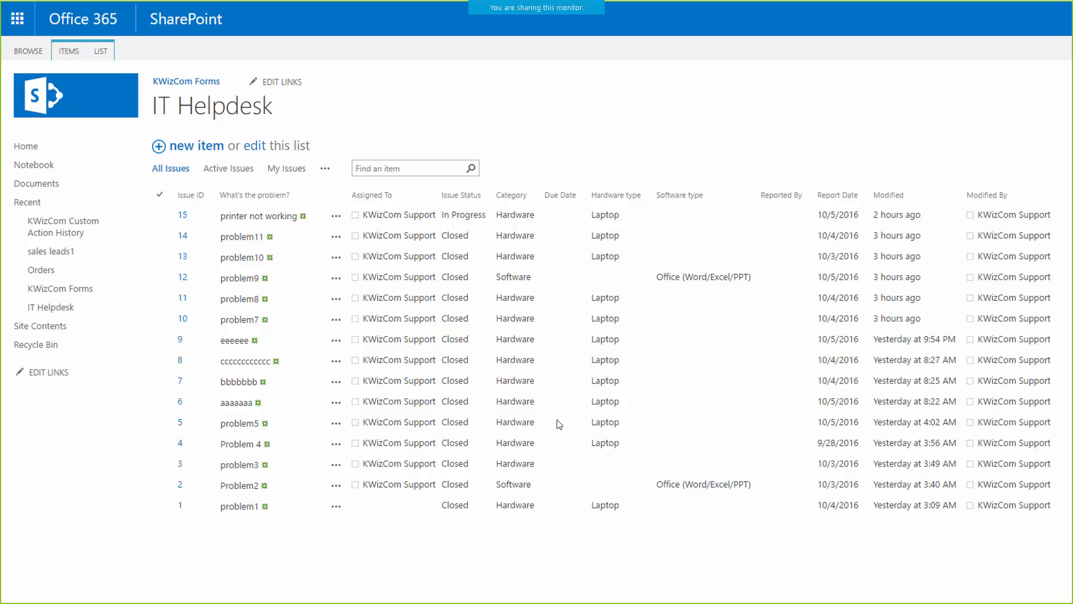
pyautogui.click(551, 352)
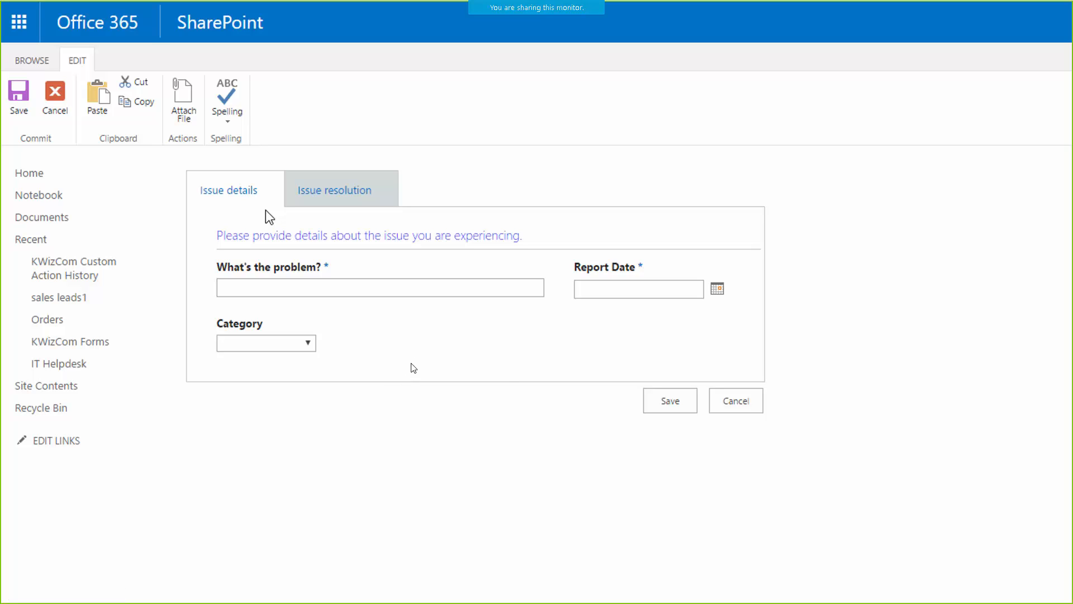
pyautogui.click(336, 324)
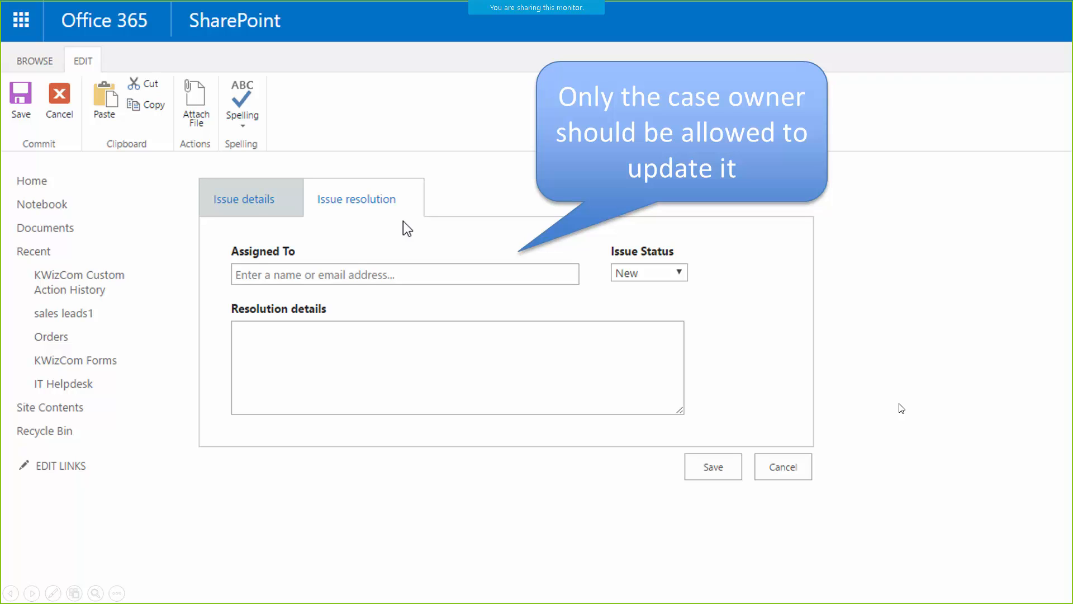
pyautogui.click(899, 404)
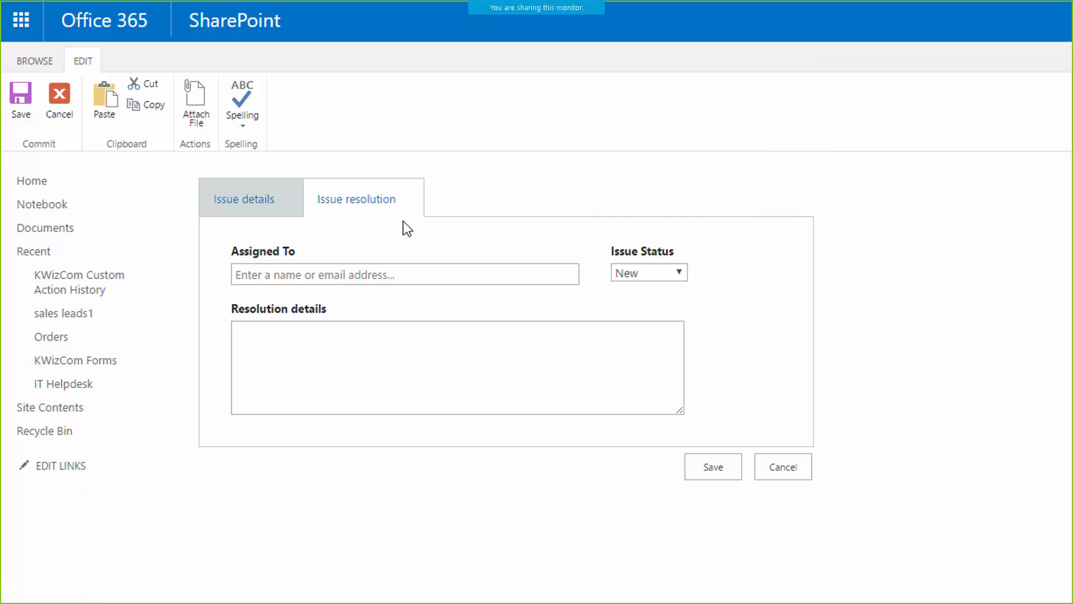
pyautogui.press('Right')
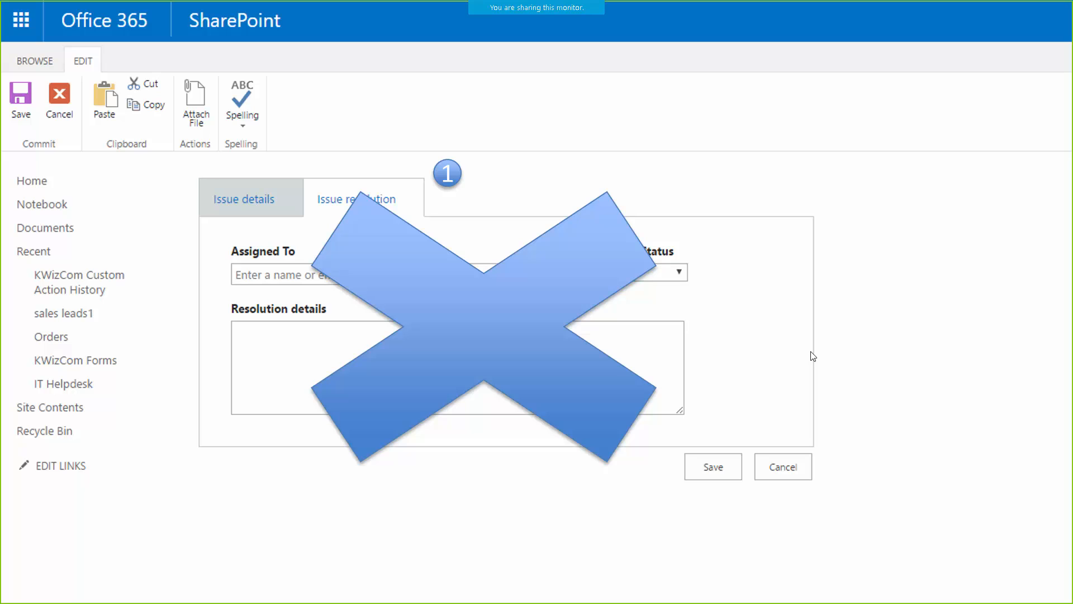
pyautogui.click(770, 351)
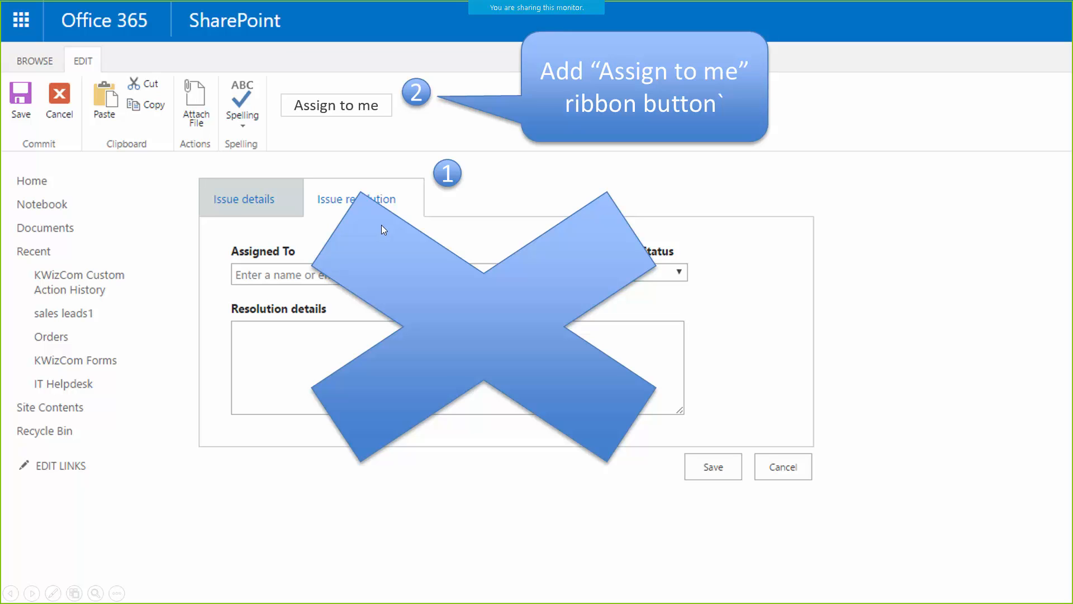
# Leave the slideshow for the IT Helpdesk list in the browser and open its KWizCom Forms Field Groups settings.
pyautogui.press('Escape')
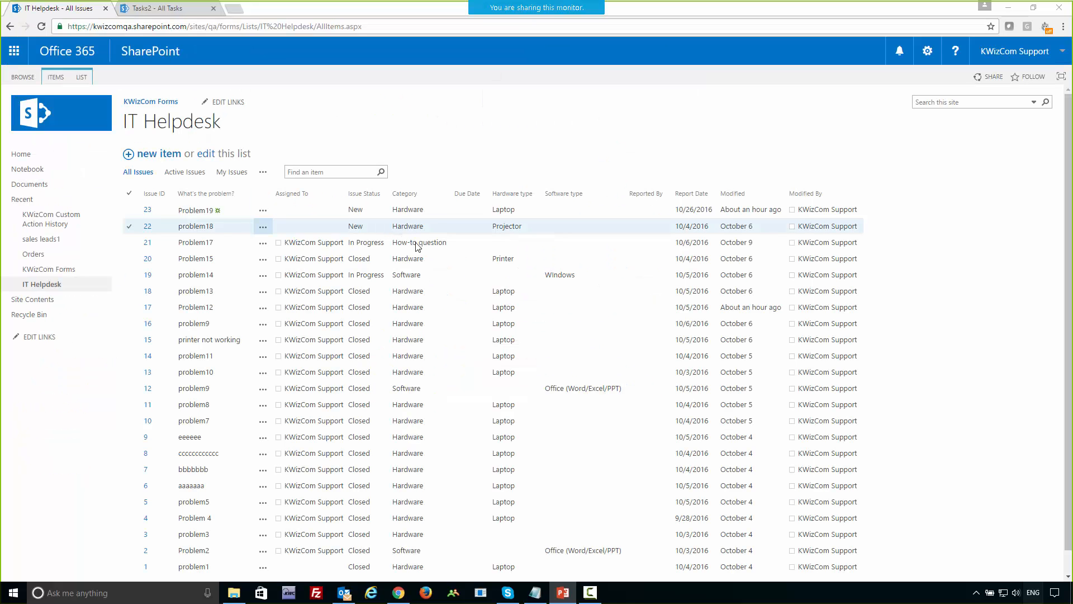
pyautogui.click(64, 452)
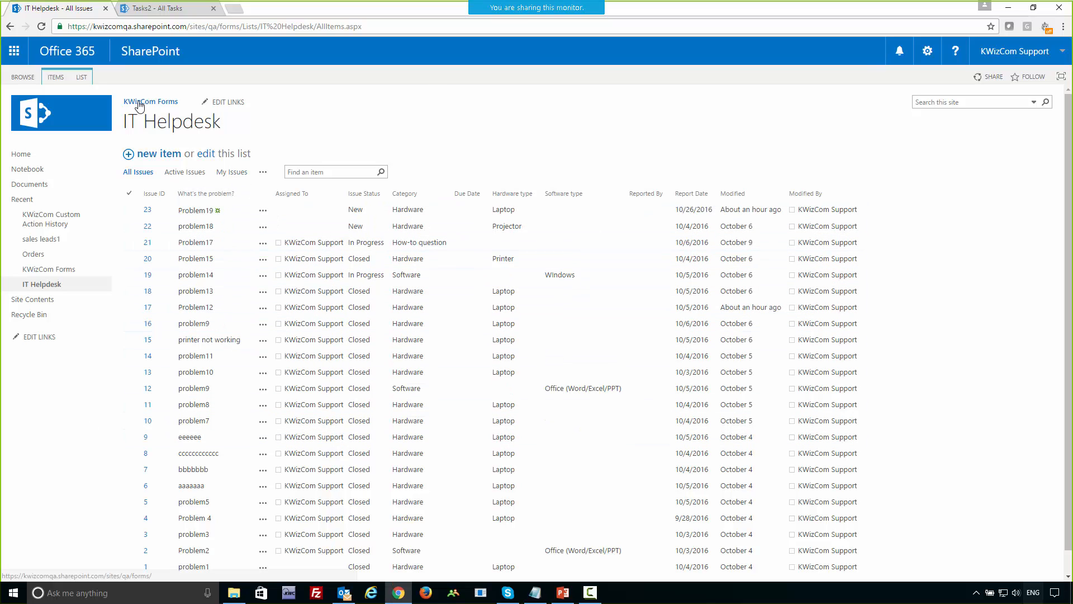
pyautogui.click(82, 78)
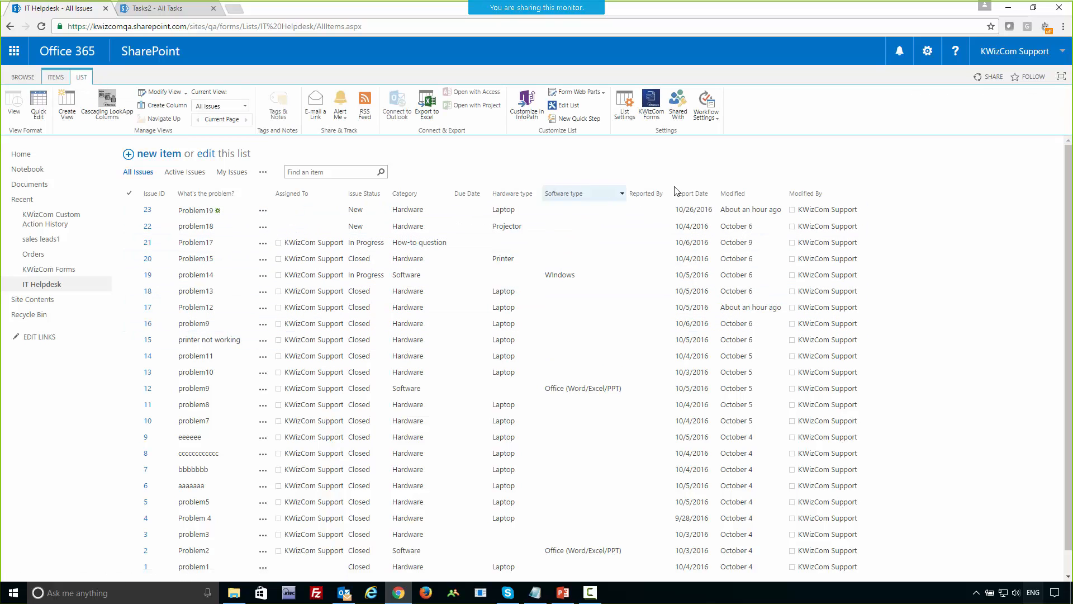
pyautogui.click(655, 108)
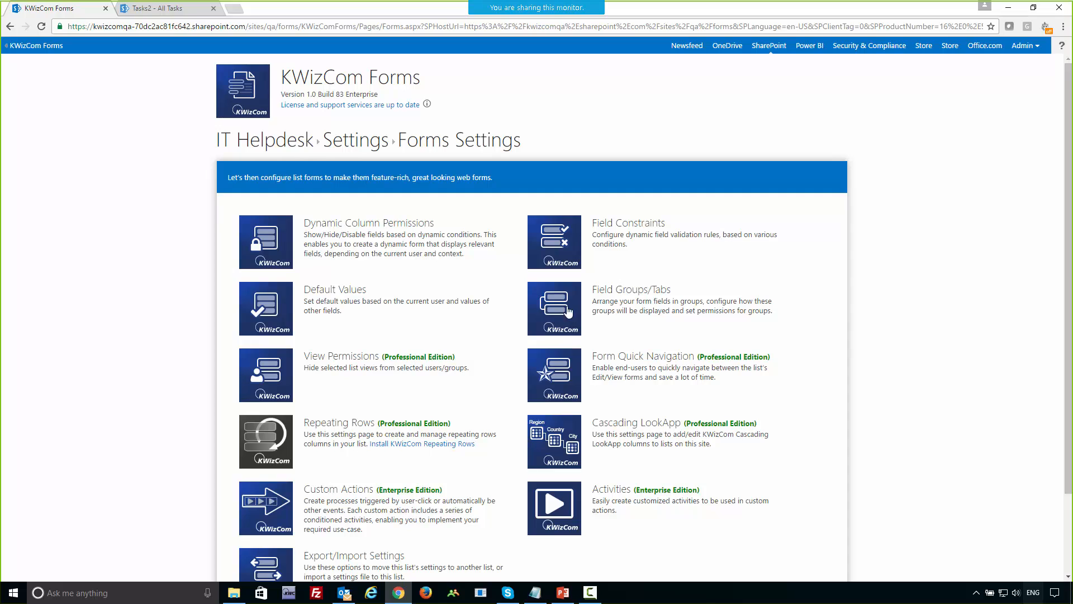
pyautogui.moveTo(595, 290); pyautogui.dragTo(683, 296)
pyautogui.click(654, 305)
pyautogui.click(559, 306)
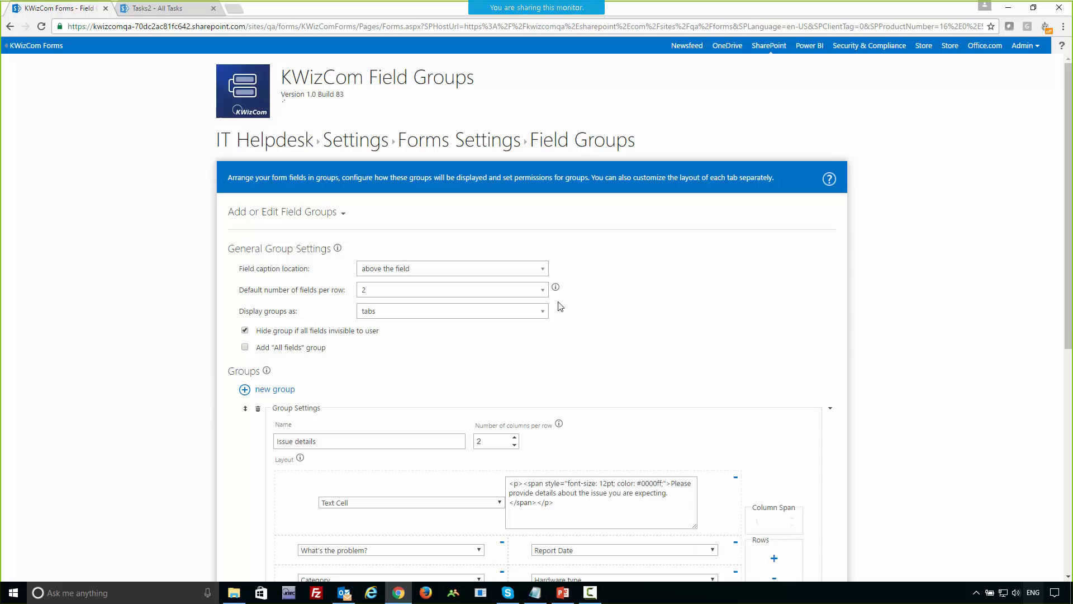
# Review the names and field layouts of the Issue details and Issue resolution groups.
pyautogui.scroll(-4, 783, 342)
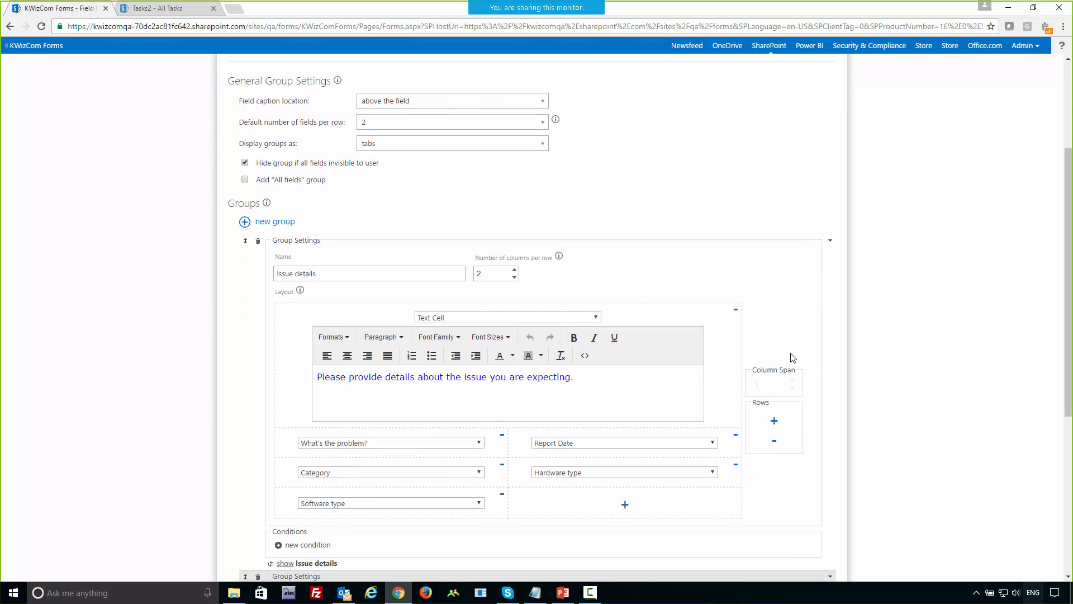
pyautogui.moveTo(317, 218); pyautogui.dragTo(275, 218)
pyautogui.scroll(-2, 203, 340)
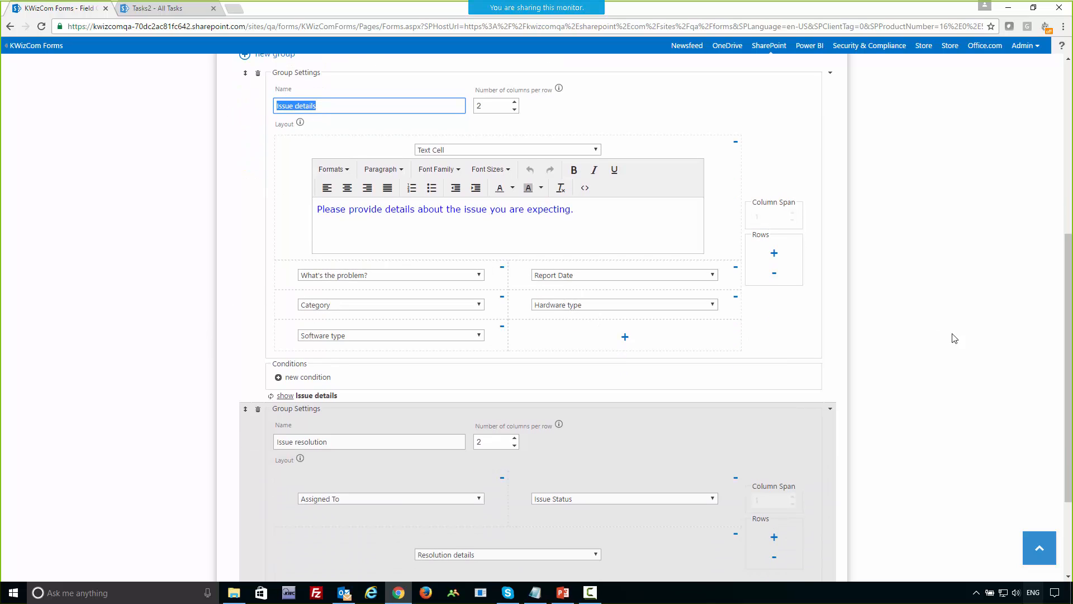
pyautogui.scroll(-2, 955, 337)
pyautogui.scroll(-2, 955, 341)
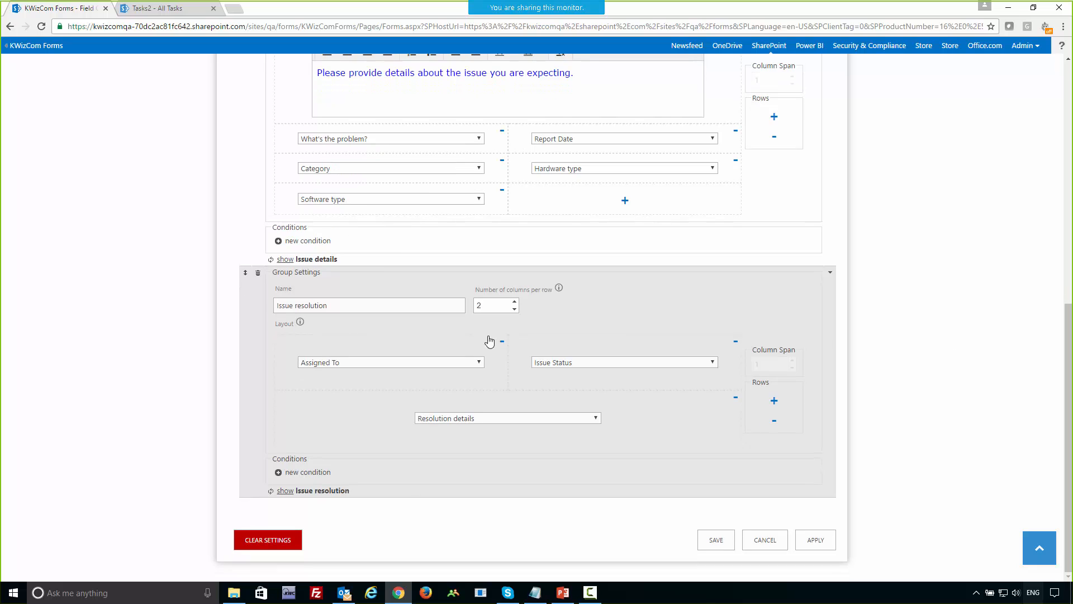
pyautogui.moveTo(344, 304); pyautogui.dragTo(261, 303)
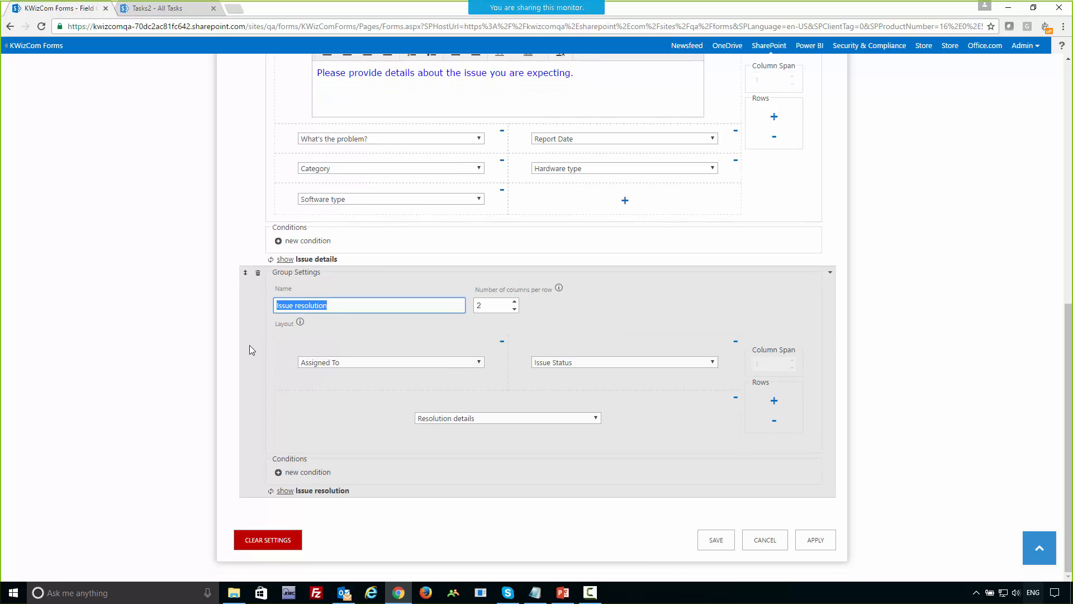
pyautogui.click(902, 403)
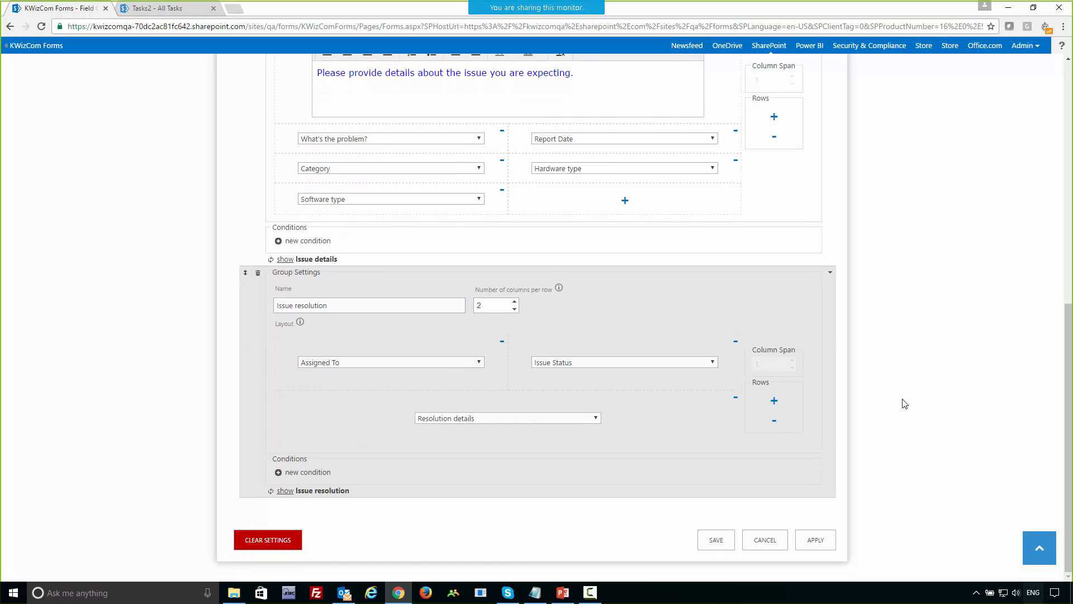
# Add a condition to the Issue resolution group that Assigned To's current value is equal to {Me}, and apply the settings.
pyautogui.click(320, 472)
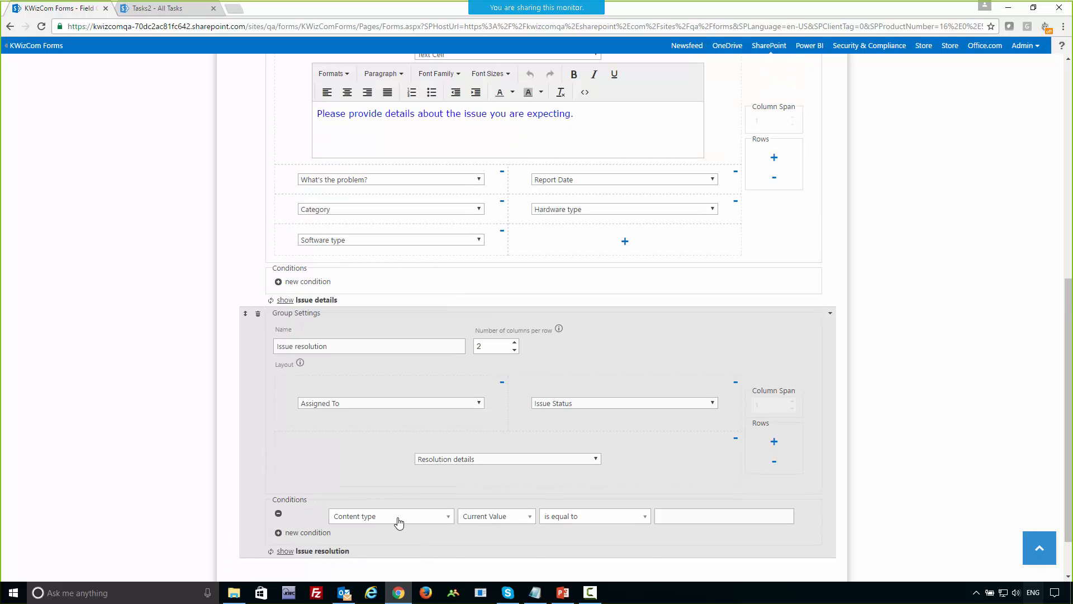
pyautogui.click(399, 521)
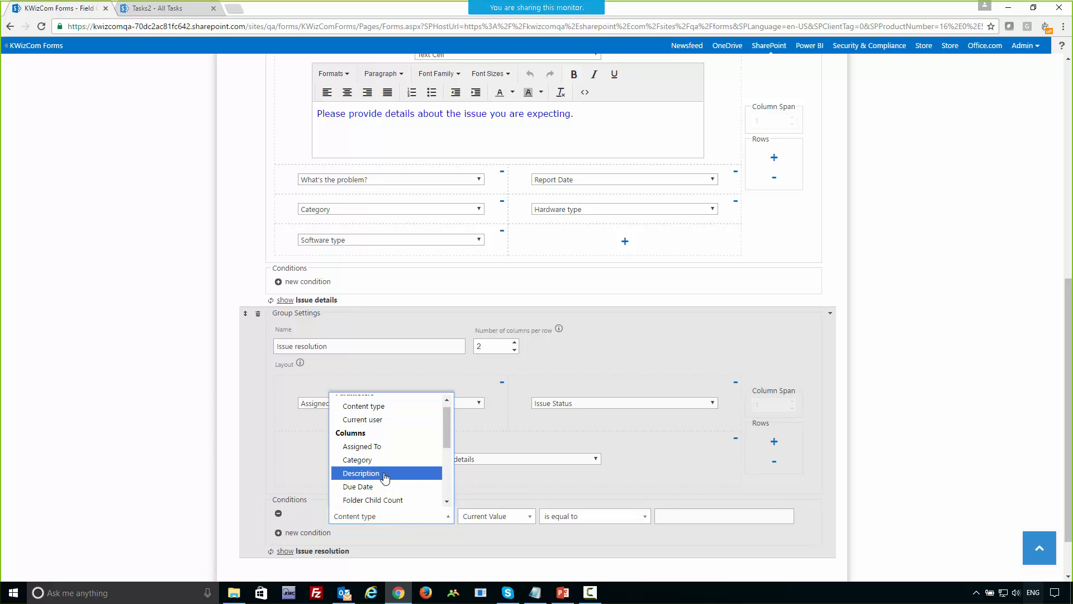
pyautogui.click(369, 455)
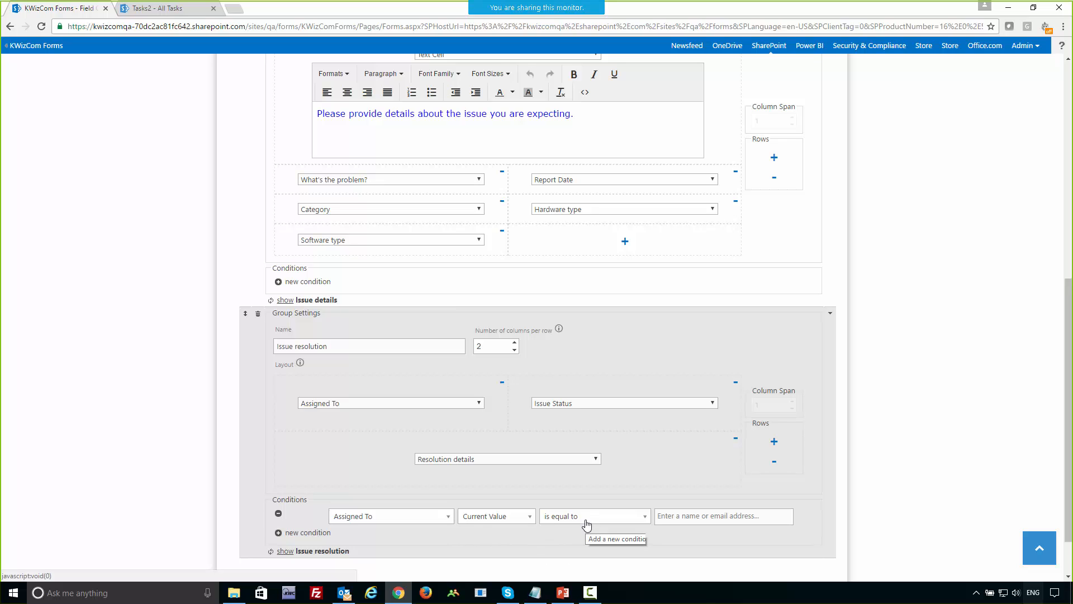
pyautogui.click(677, 518)
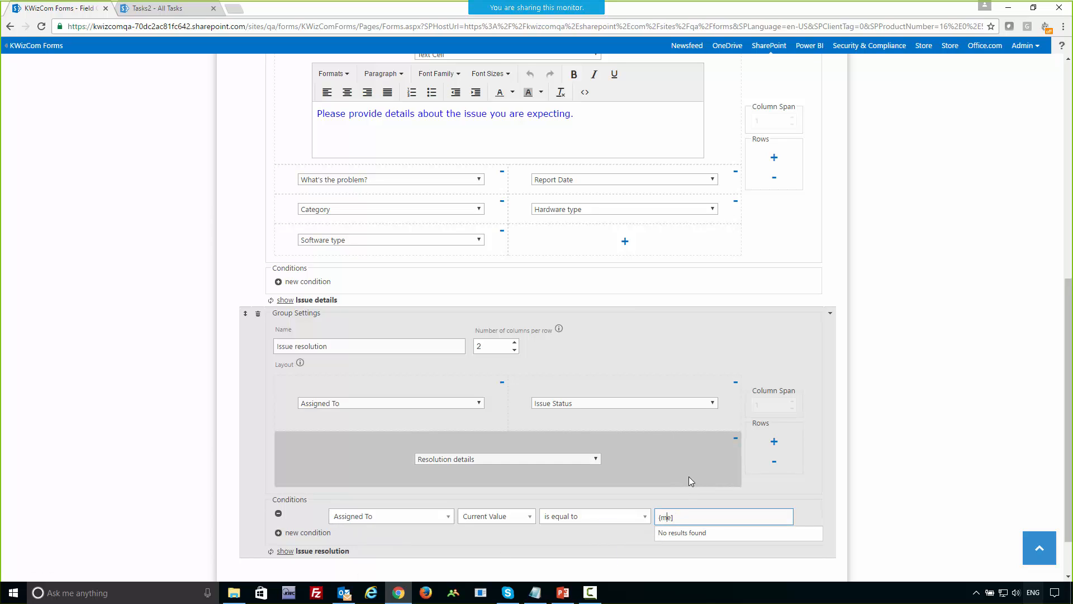
pyautogui.press('BackSpace')
pyautogui.press('BackSpace')
pyautogui.press('BackSpace')
pyautogui.write('Me}')
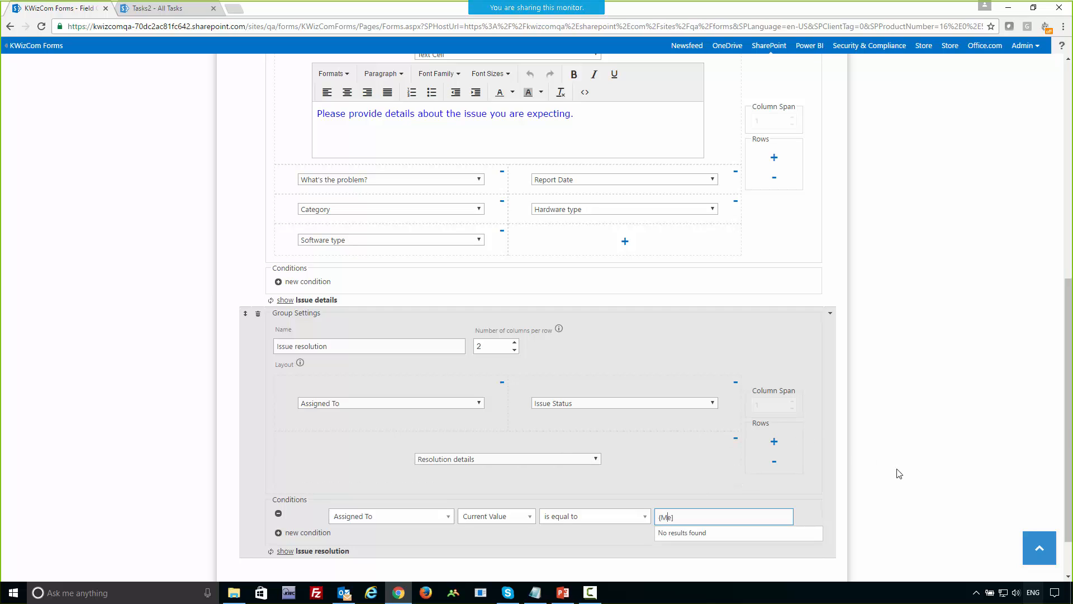
pyautogui.scroll(-2, 928, 486)
pyautogui.click(824, 549)
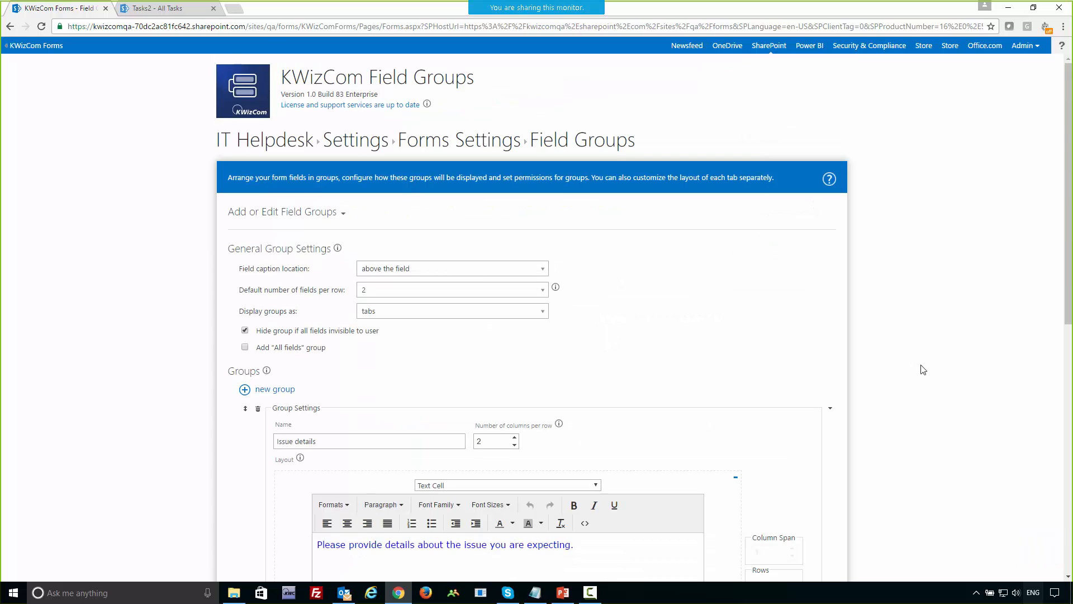
# Open the IT Helpdesk list in a separate browser tab and check the form tabs on a new item without saving it.
pyautogui.rightClick(237, 138)
pyautogui.click(255, 147)
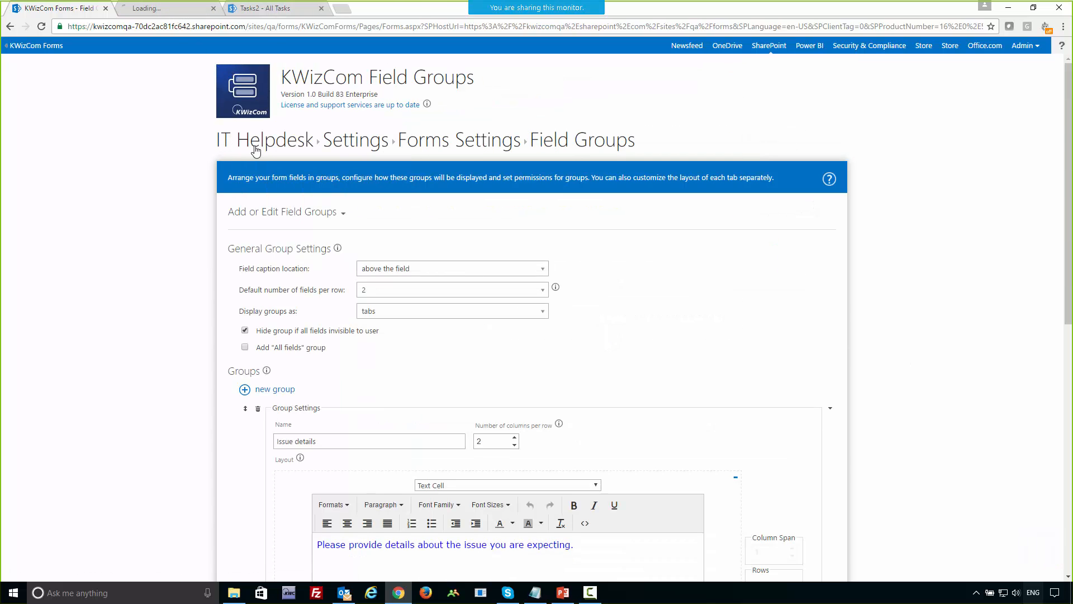
pyautogui.click(150, 9)
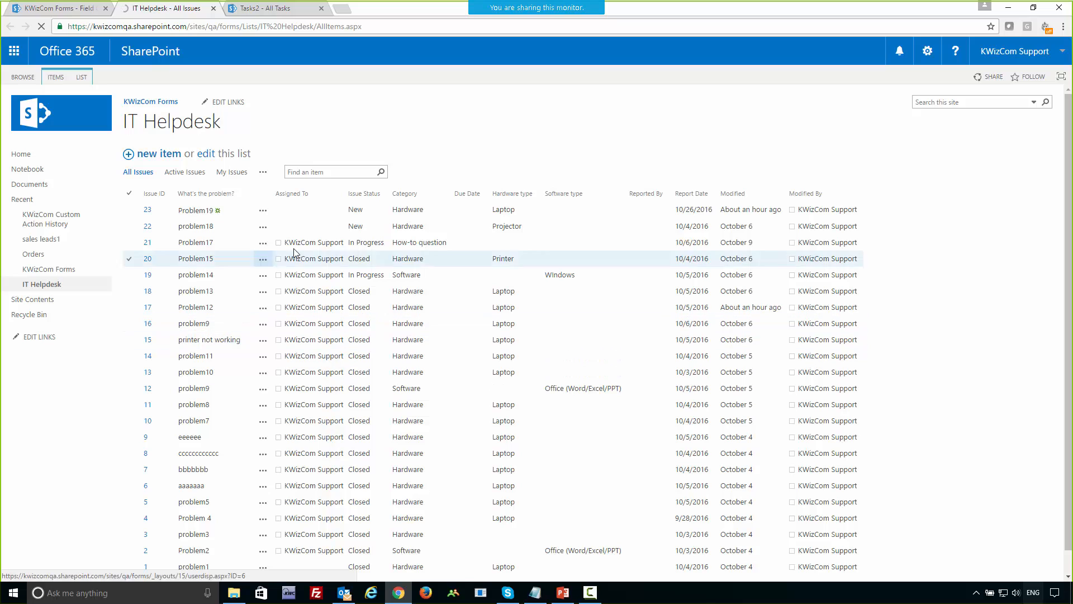
pyautogui.click(160, 159)
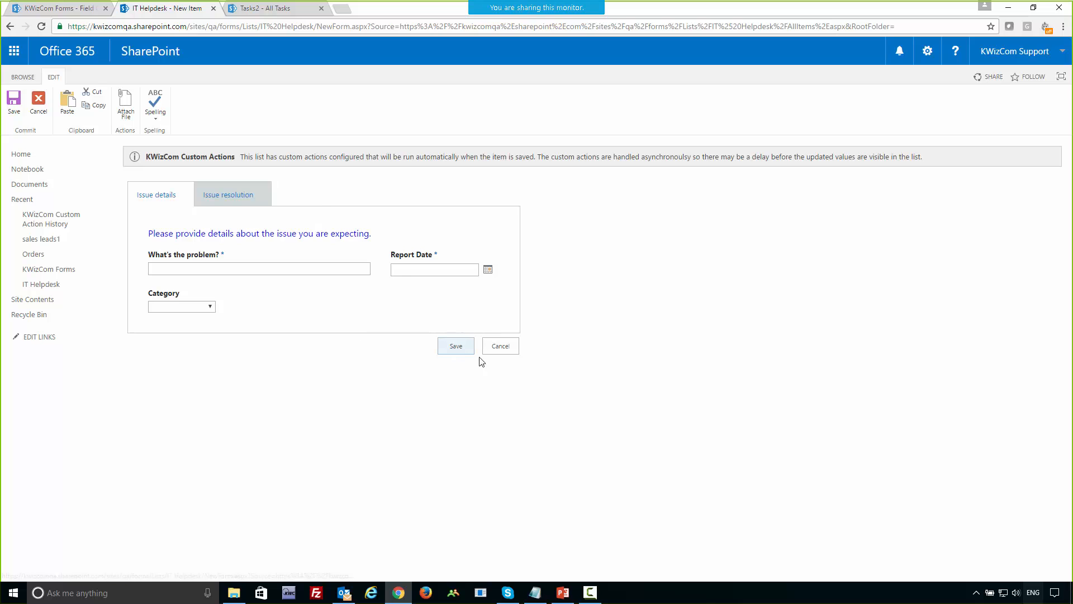
pyautogui.click(499, 345)
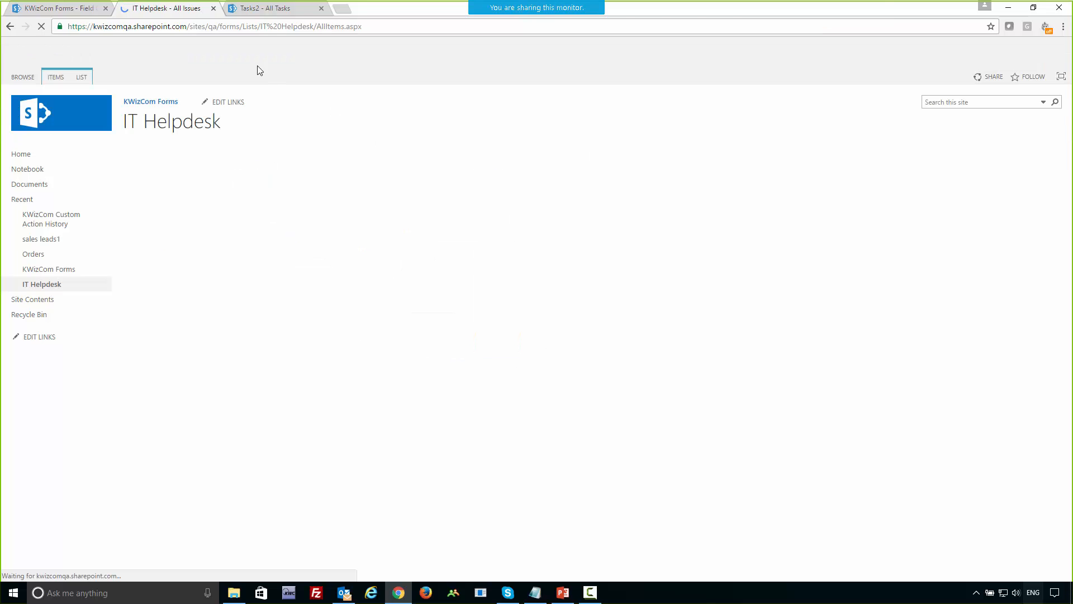
# Correct the Assigned To condition value of the Issue resolution group to [Me] and apply the field group settings.
pyautogui.click(64, 9)
pyautogui.scroll(-8, 859, 425)
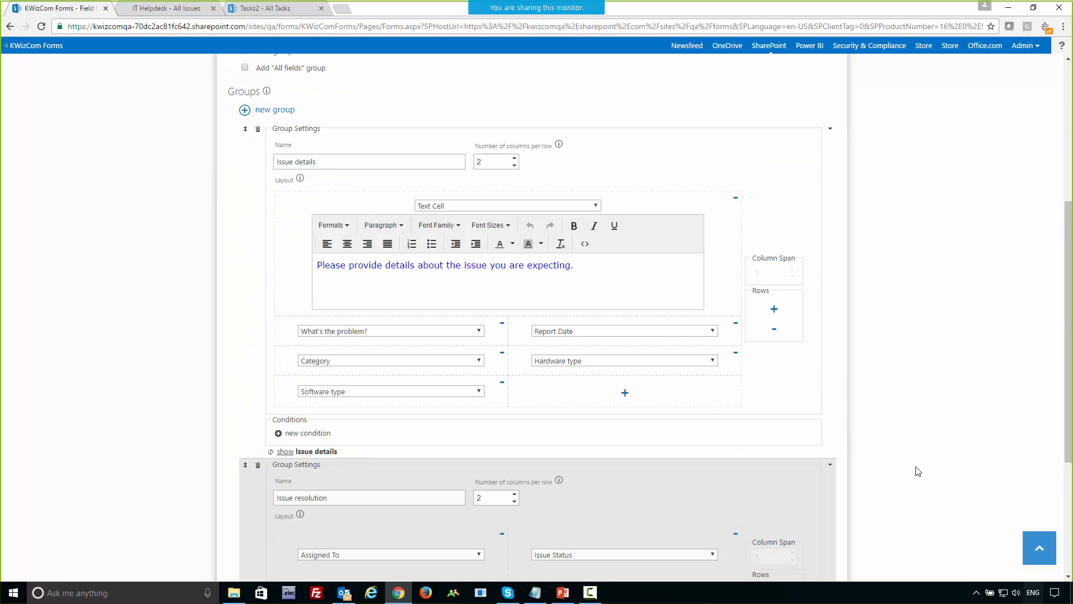
pyautogui.scroll(-1, 917, 471)
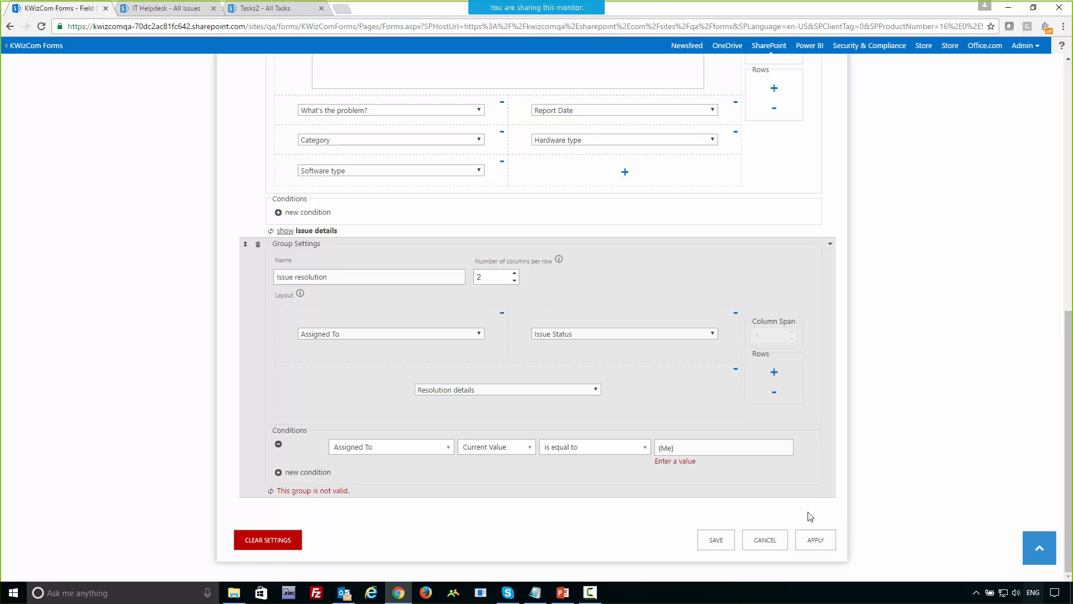
pyautogui.click(663, 447)
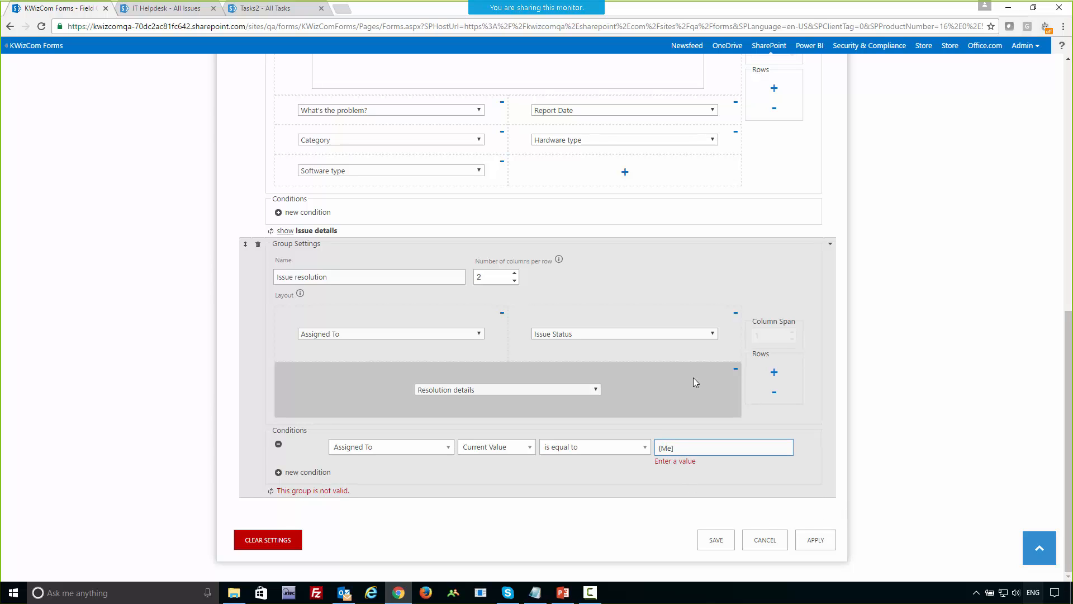
pyautogui.press('BackSpace')
pyautogui.write('[')
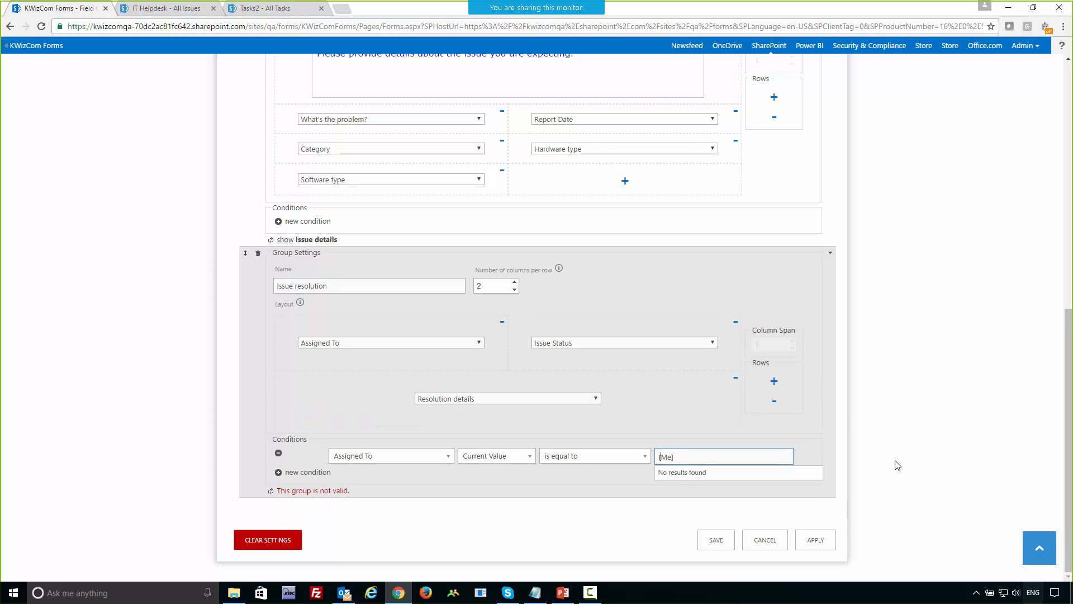
pyautogui.press('BackSpace')
pyautogui.write('[')
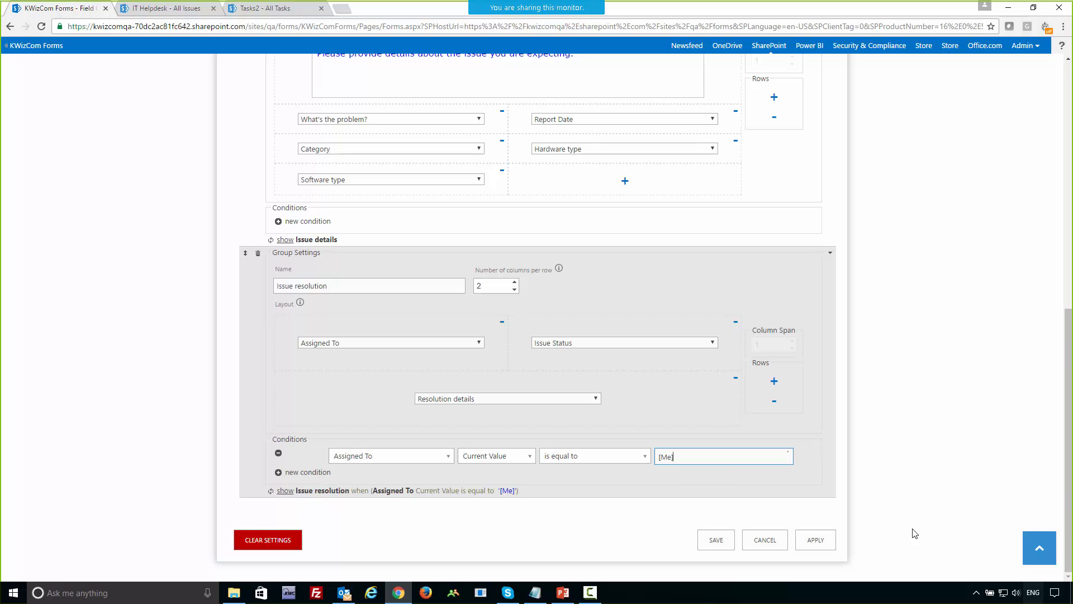
pyautogui.click(818, 541)
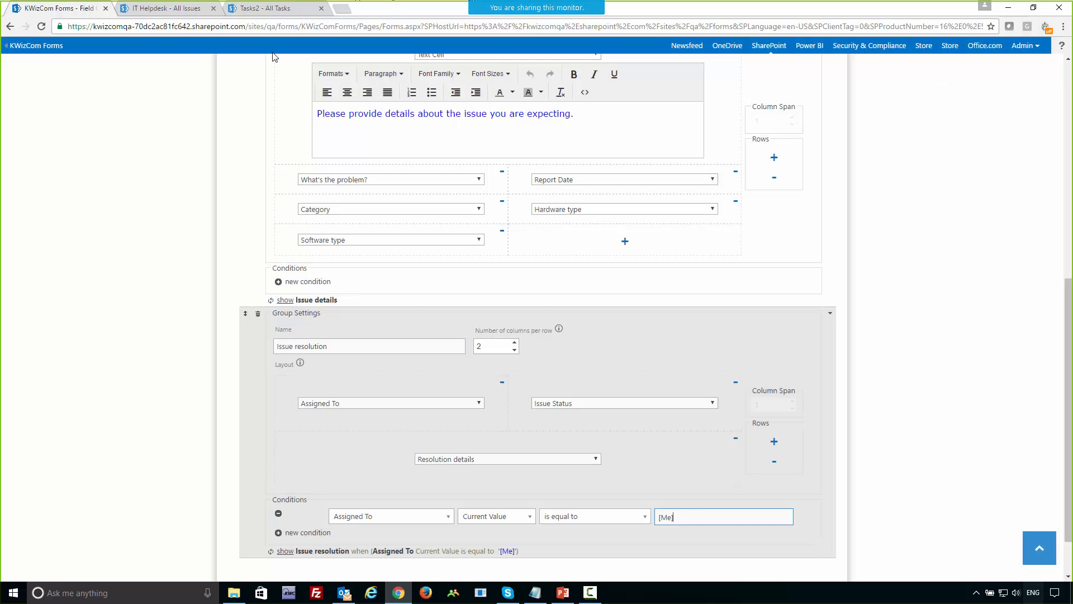
# Recheck which tabs a new IT Helpdesk item form shows, and cancel the item without saving.
pyautogui.click(171, 12)
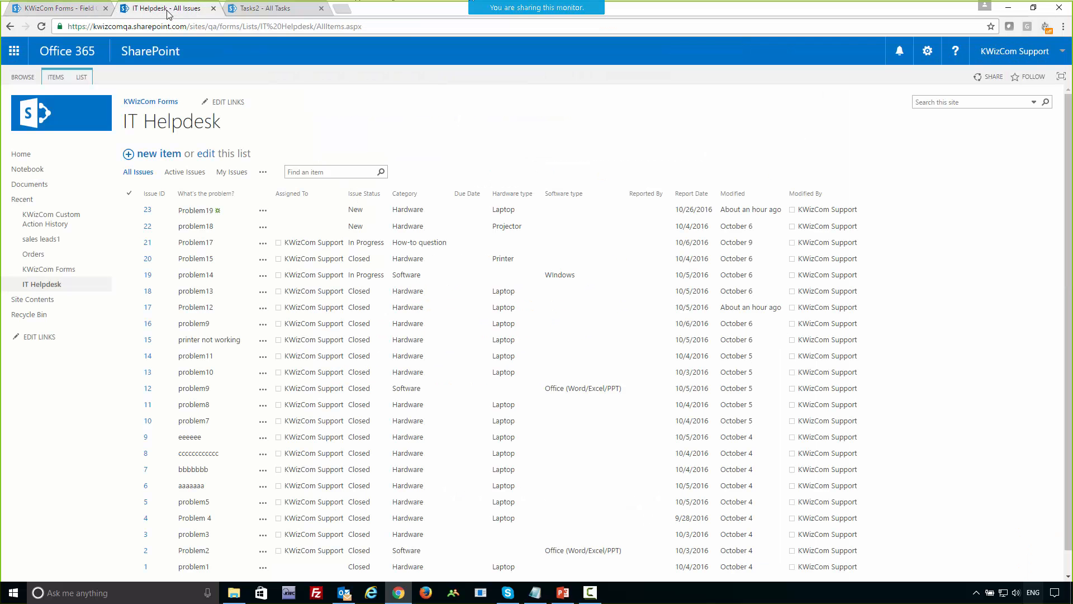
pyautogui.click(161, 159)
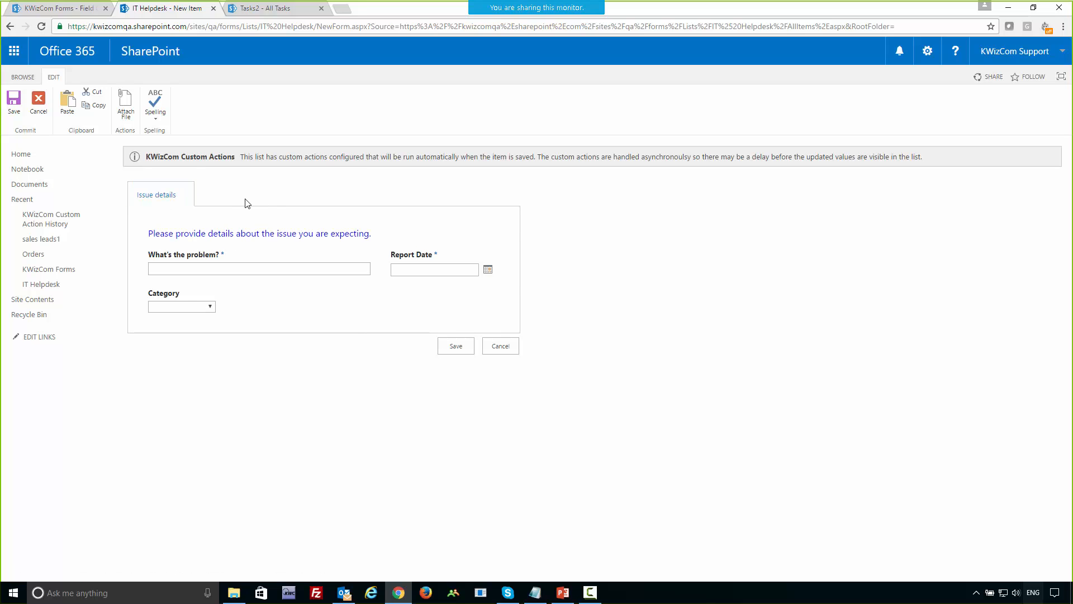
pyautogui.click(500, 351)
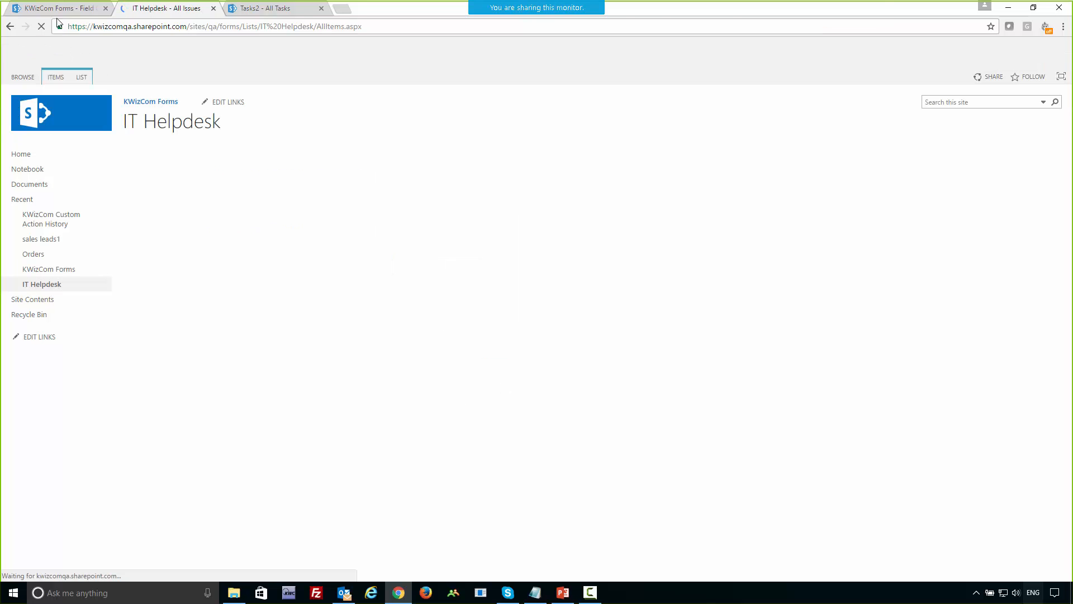
# Leave the field group settings and open the Activities settings of the IT Helpdesk list.
pyautogui.click(60, 10)
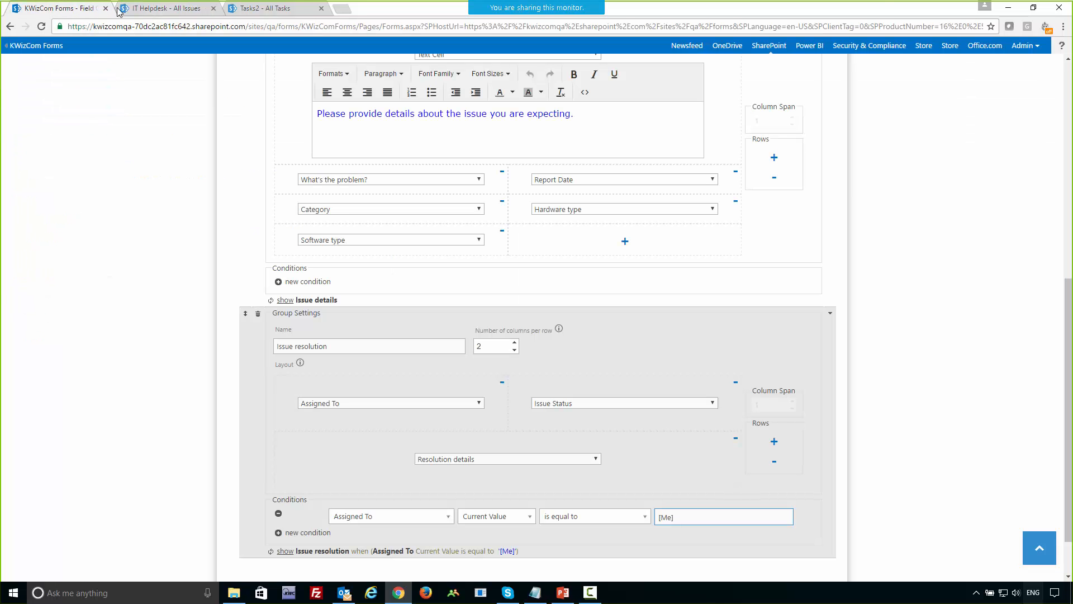
pyautogui.scroll(-1, 930, 501)
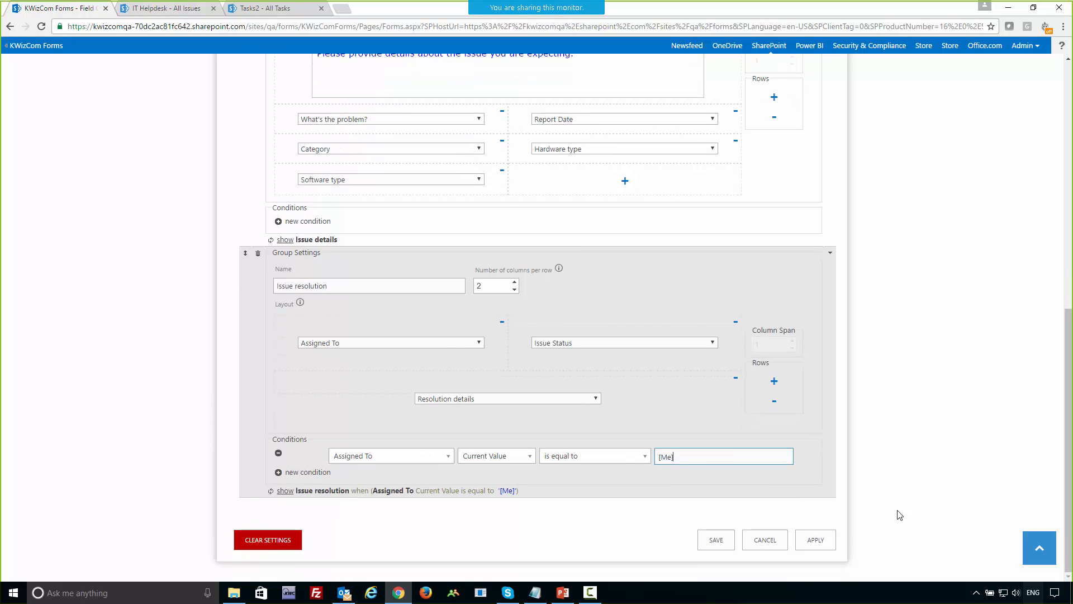
pyautogui.click(769, 539)
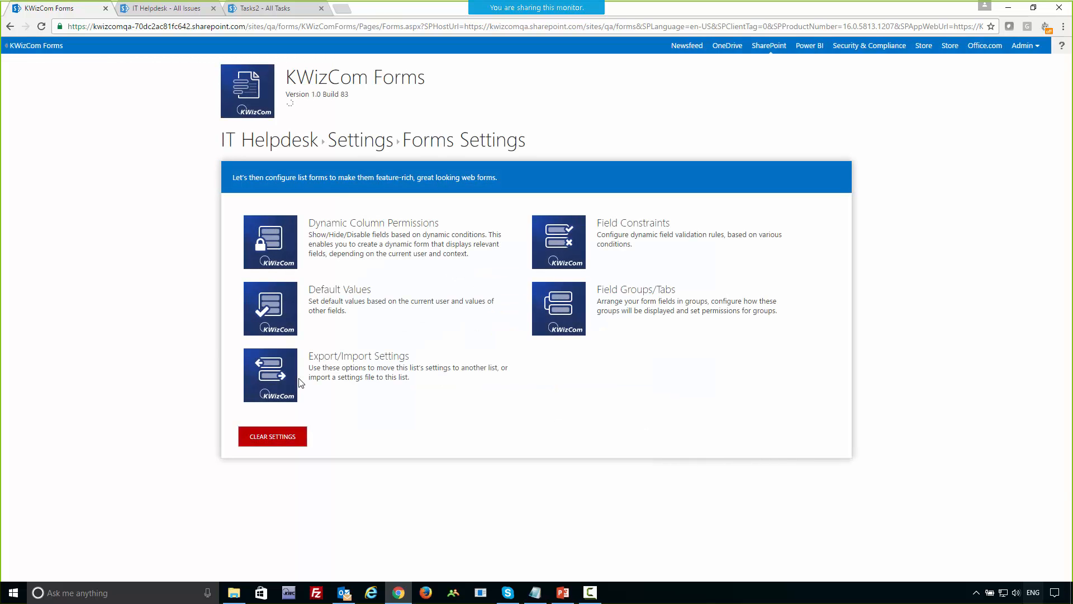
pyautogui.scroll(-2, 369, 381)
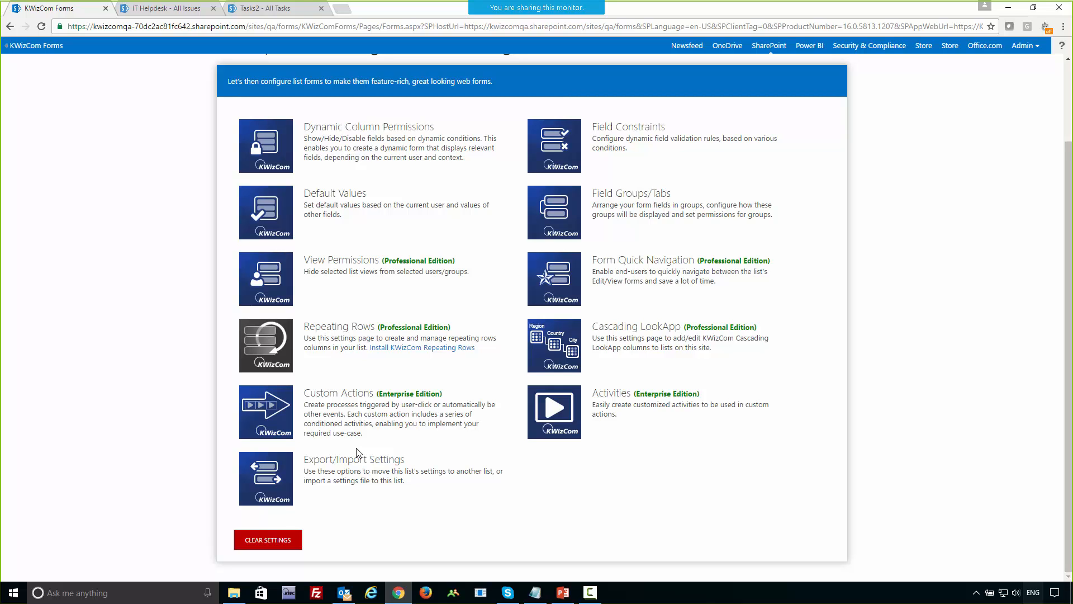
pyautogui.click(550, 410)
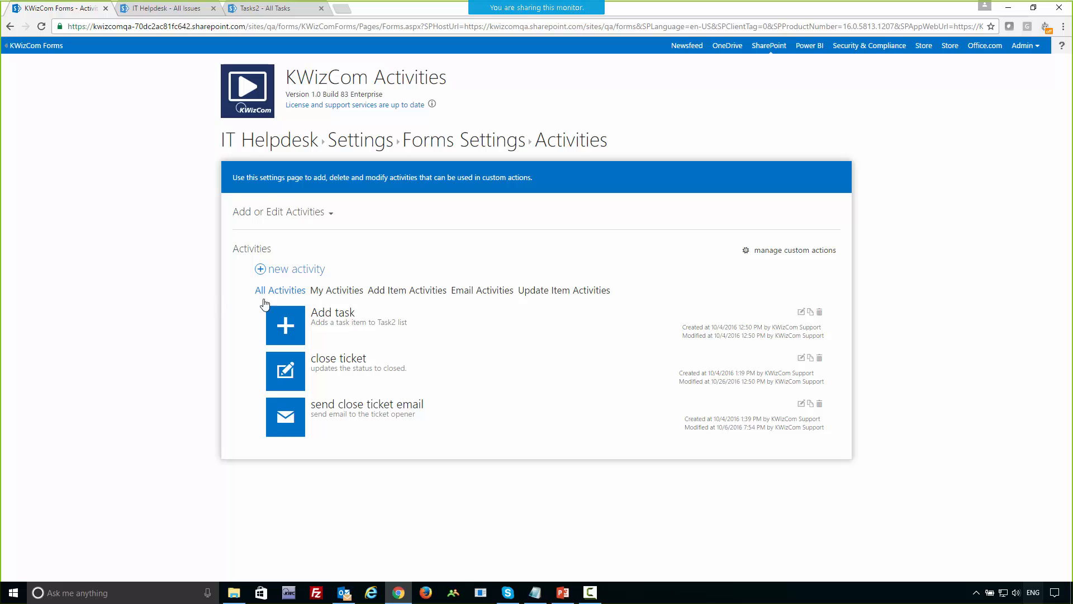
# Create a new activity of type Update Item and name it "Assign ticket".
pyautogui.click(284, 275)
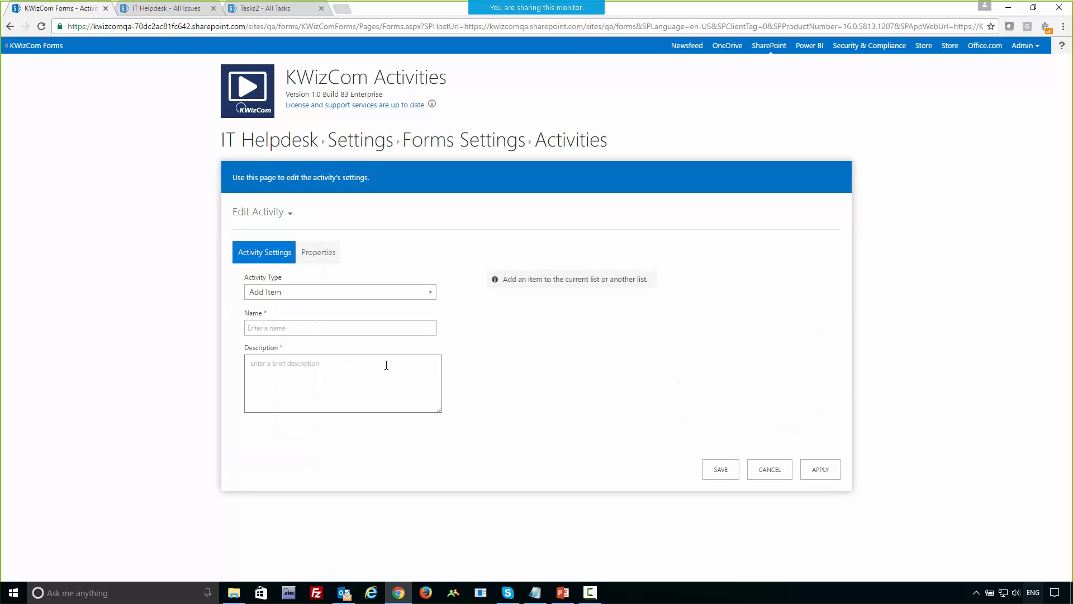
pyautogui.click(305, 292)
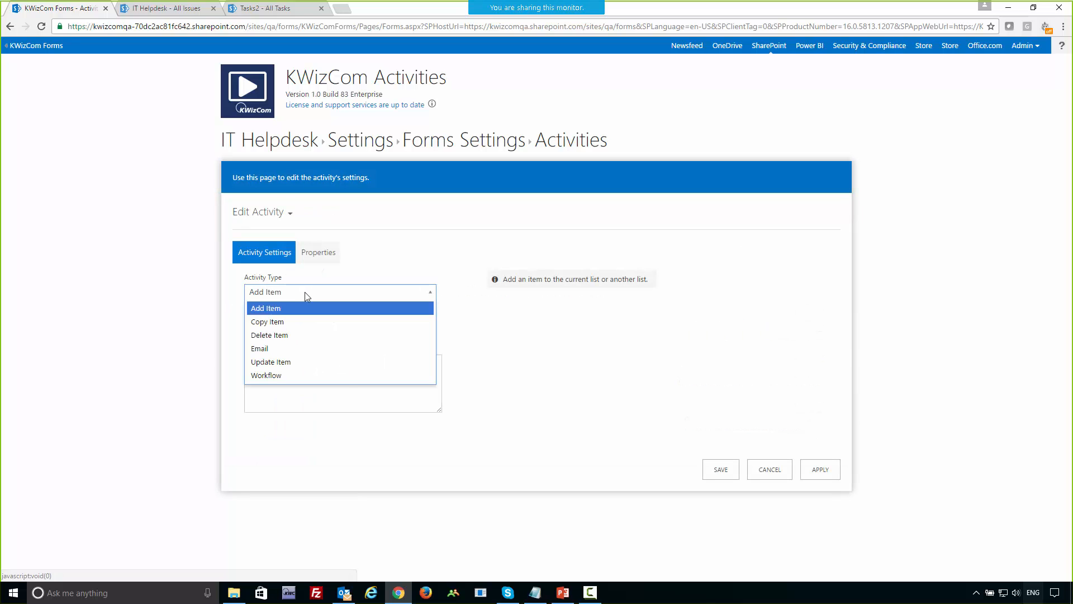
pyautogui.click(289, 363)
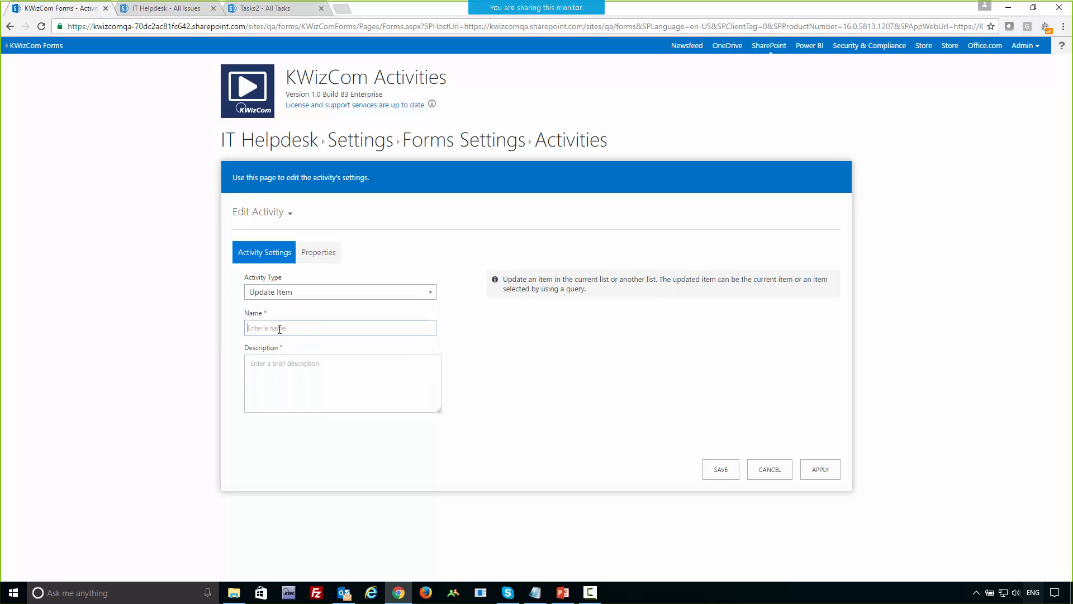
pyautogui.write('Assign ticket')
# Describe the new activity as "update the assign to field".
pyautogui.click(309, 371)
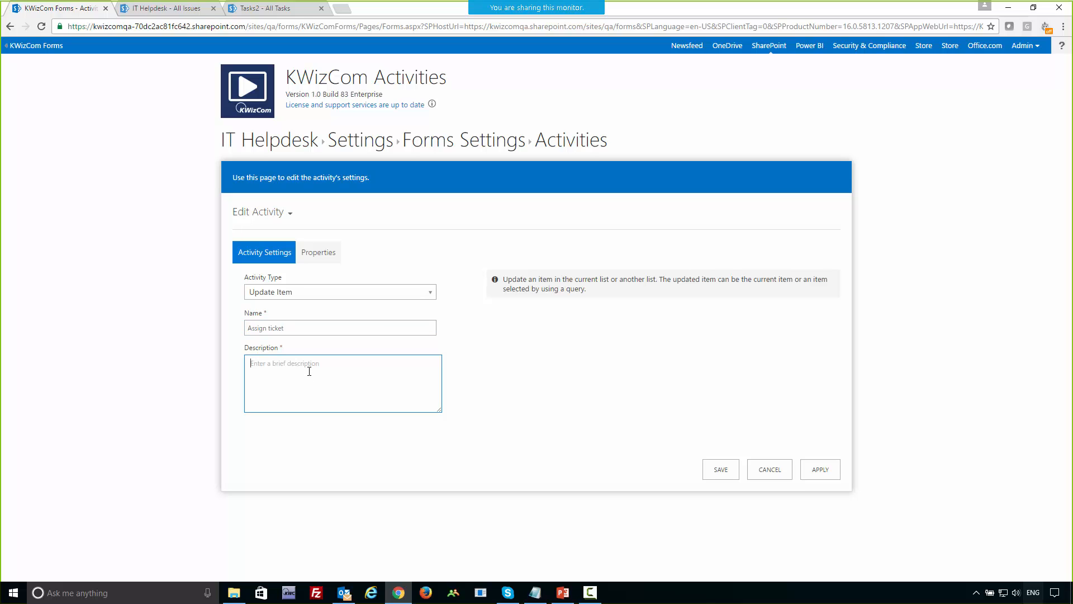
pyautogui.write('assign a')
pyautogui.press('BackSpace')
pyautogui.press('BackSpace')
pyautogui.press('BackSpace')
pyautogui.press('BackSpace')
pyautogui.press('BackSpace')
pyautogui.press('BackSpace')
pyautogui.press('BackSpace')
pyautogui.press('BackSpace')
pyautogui.write('update the assign to field')
# Keep Current Item as the activity's update target and add the Assigned To field with the value [%user%].
pyautogui.click(318, 252)
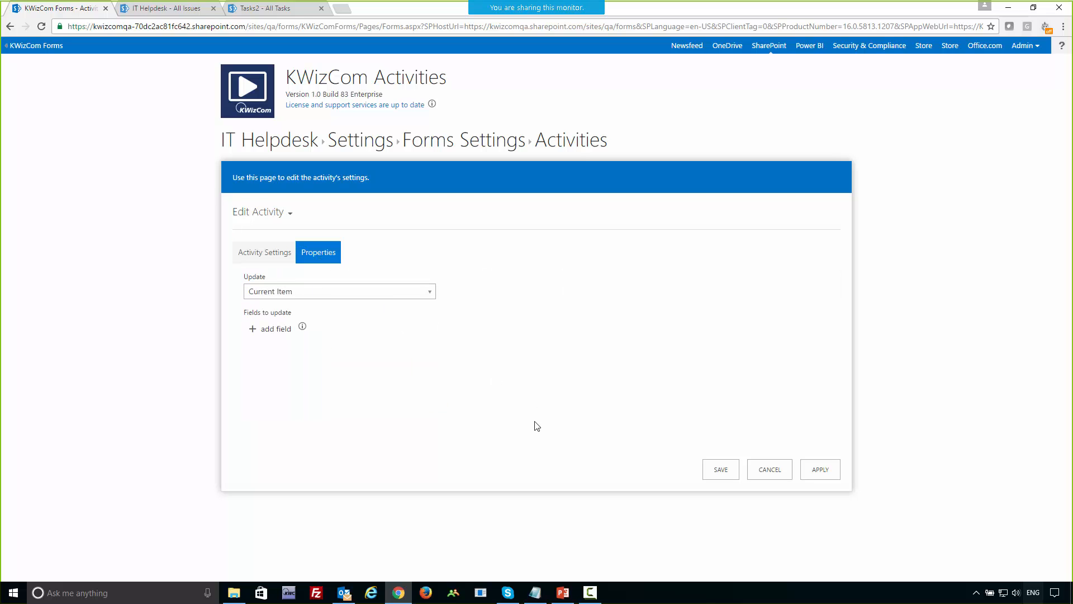
pyautogui.click(364, 292)
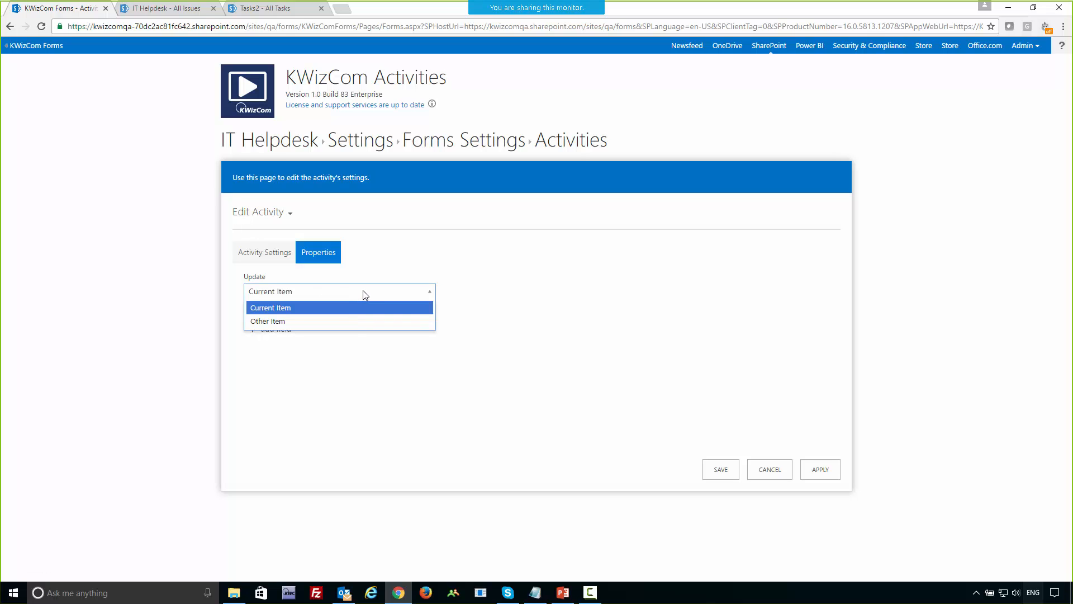
pyautogui.click(475, 293)
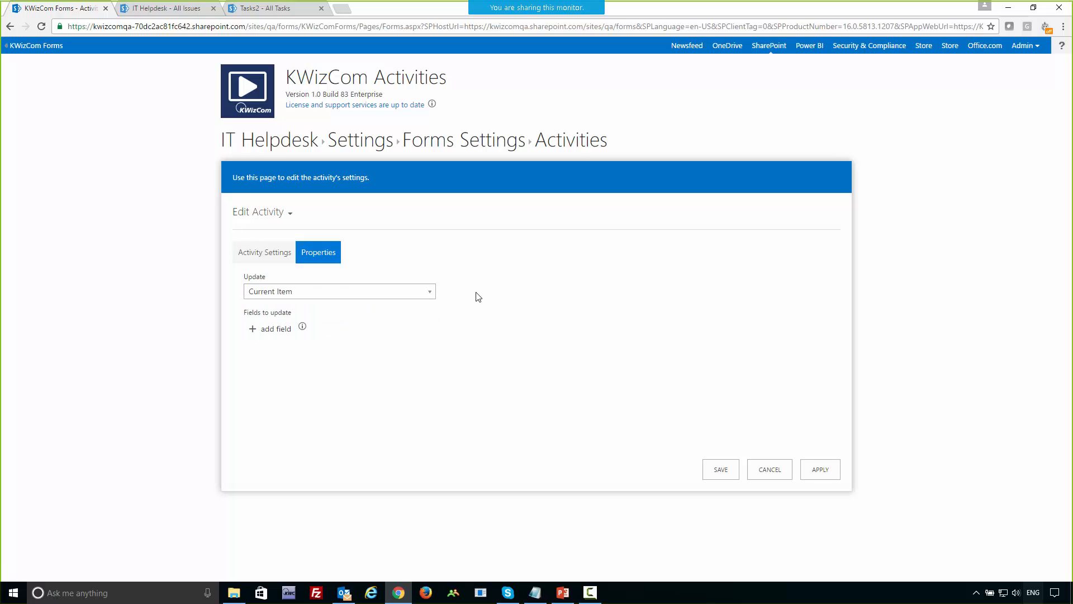
pyautogui.click(279, 330)
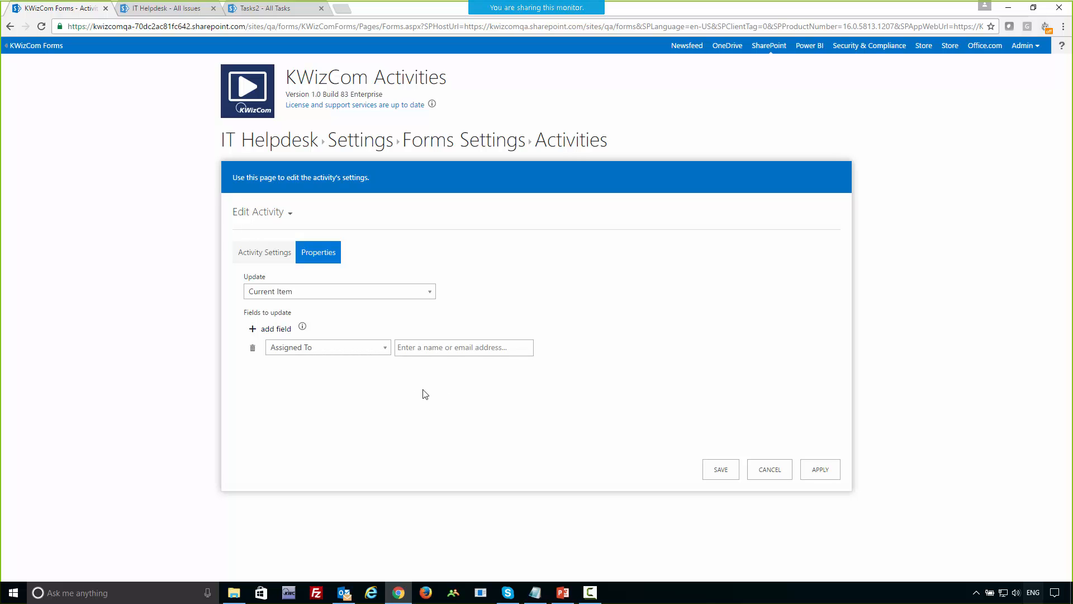
pyautogui.click(428, 348)
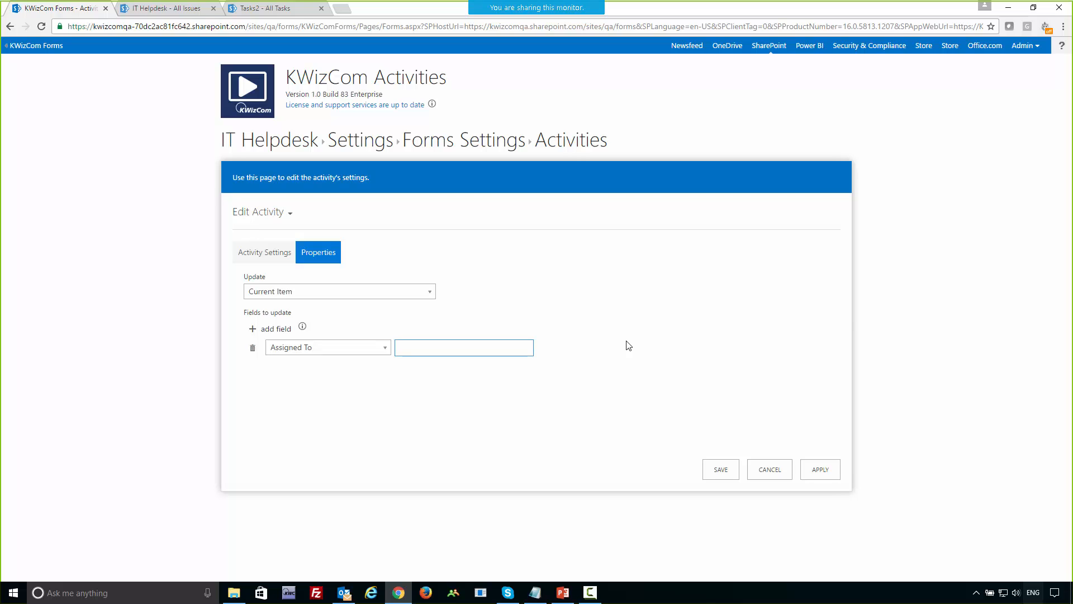
pyautogui.write('[')
pyautogui.write('%user%]')
# Add the Issue Status field with the value In Progress to the fields to update, and save the activity.
pyautogui.click(273, 335)
pyautogui.click(312, 368)
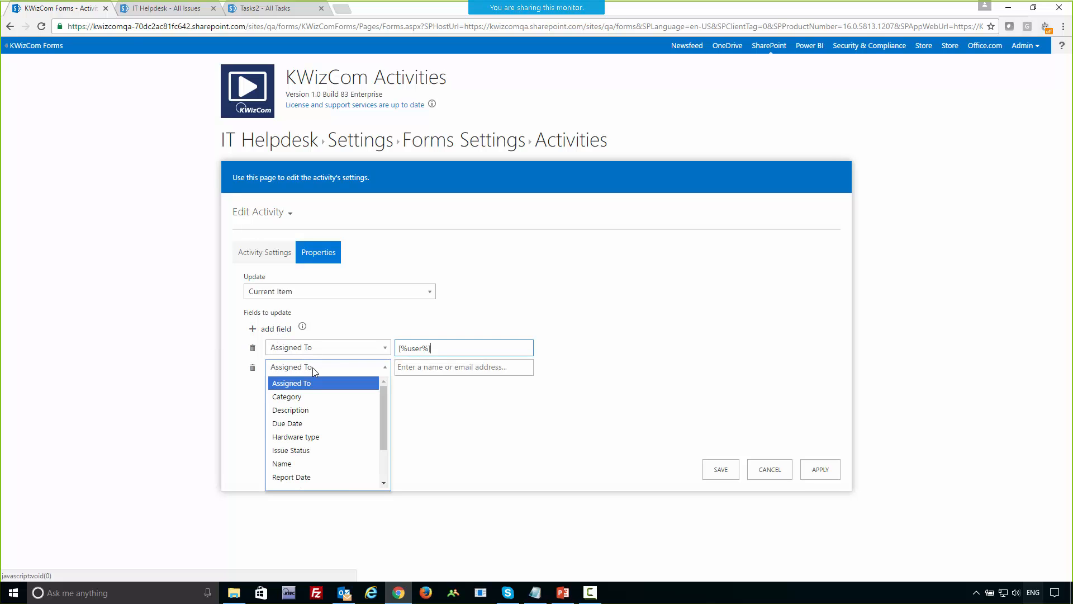
pyautogui.click(312, 450)
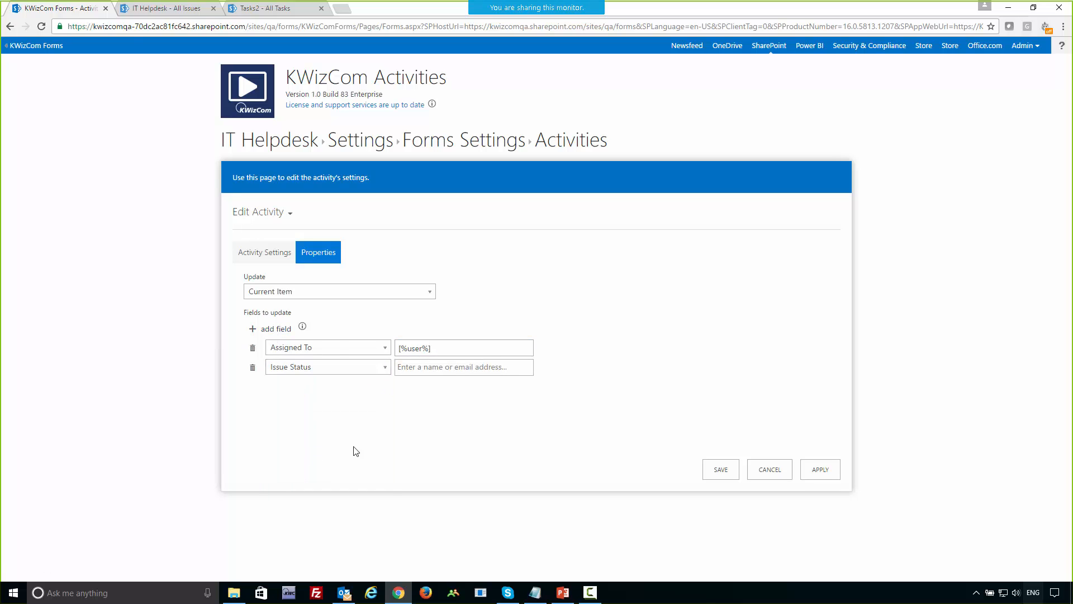
pyautogui.click(442, 368)
pyautogui.click(441, 399)
pyautogui.click(818, 471)
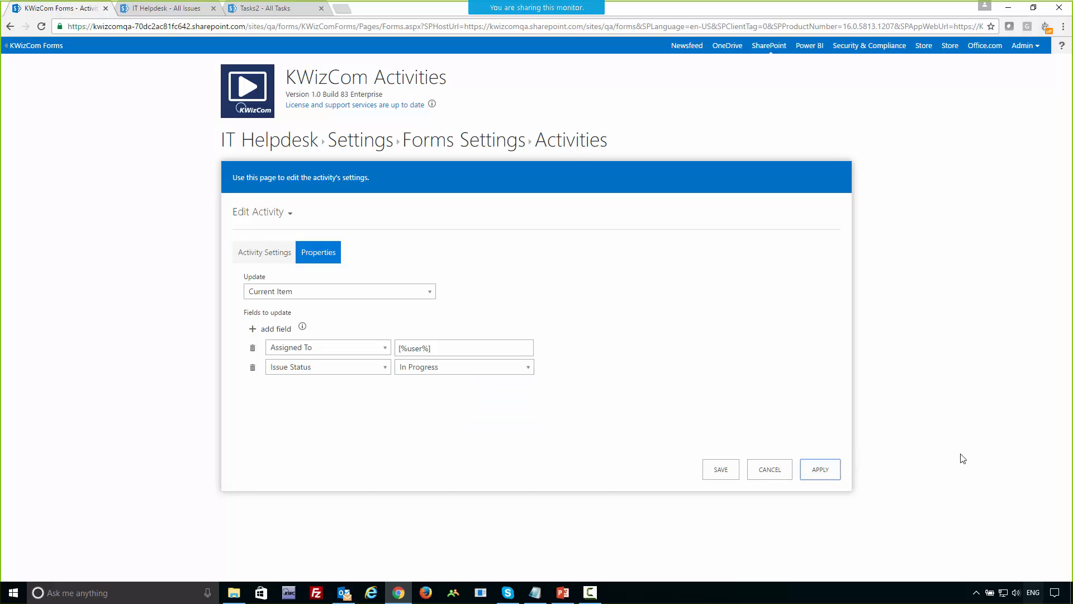
pyautogui.click(714, 473)
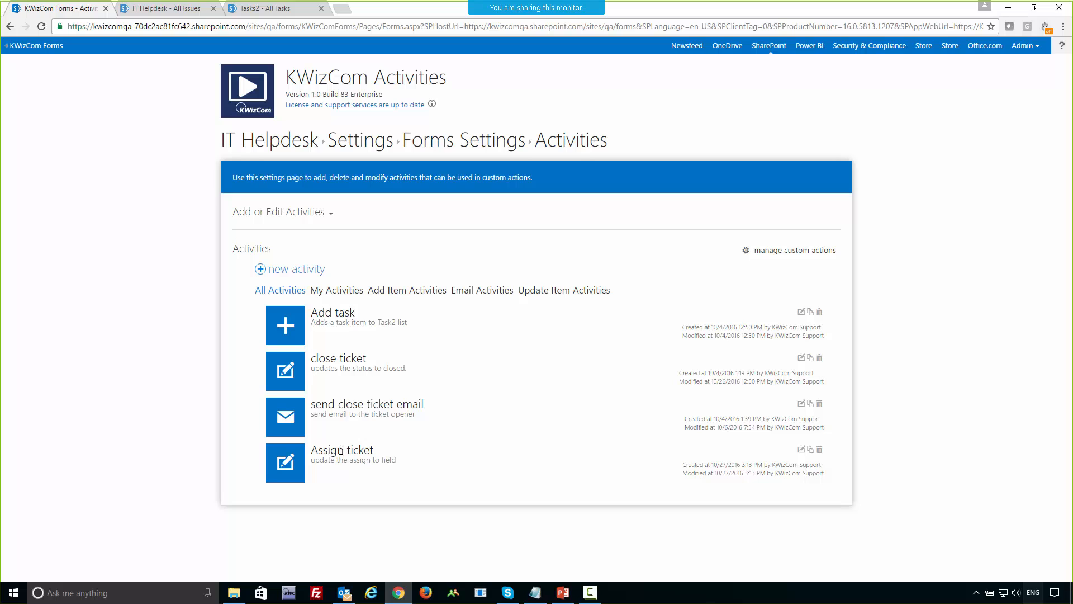
pyautogui.moveTo(317, 450); pyautogui.dragTo(374, 450)
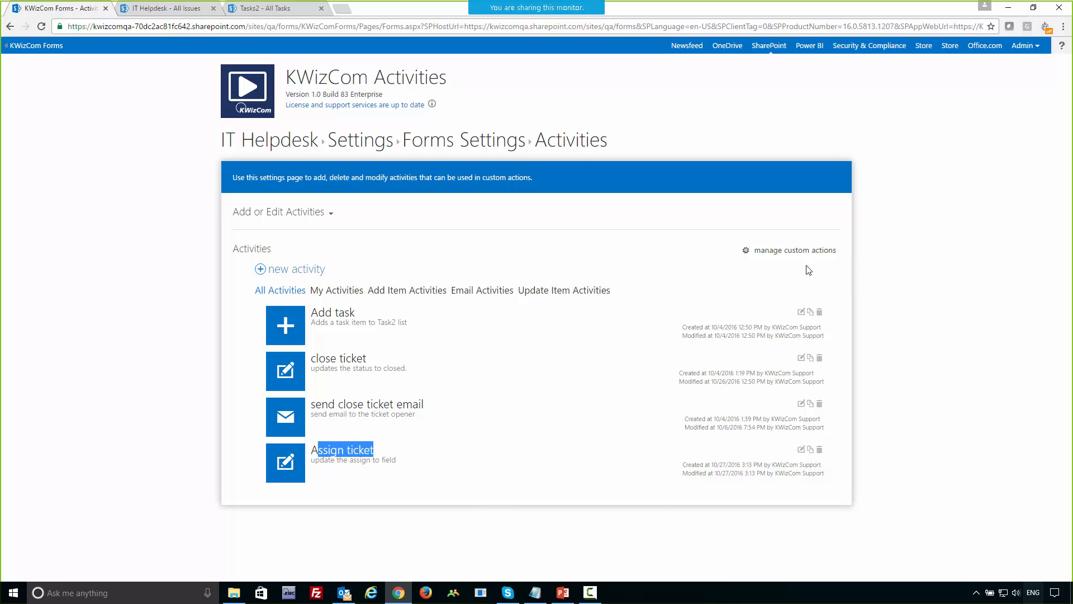
# Create a new custom action named "Assign to me" with the type Ribbon Button Action.
pyautogui.click(796, 252)
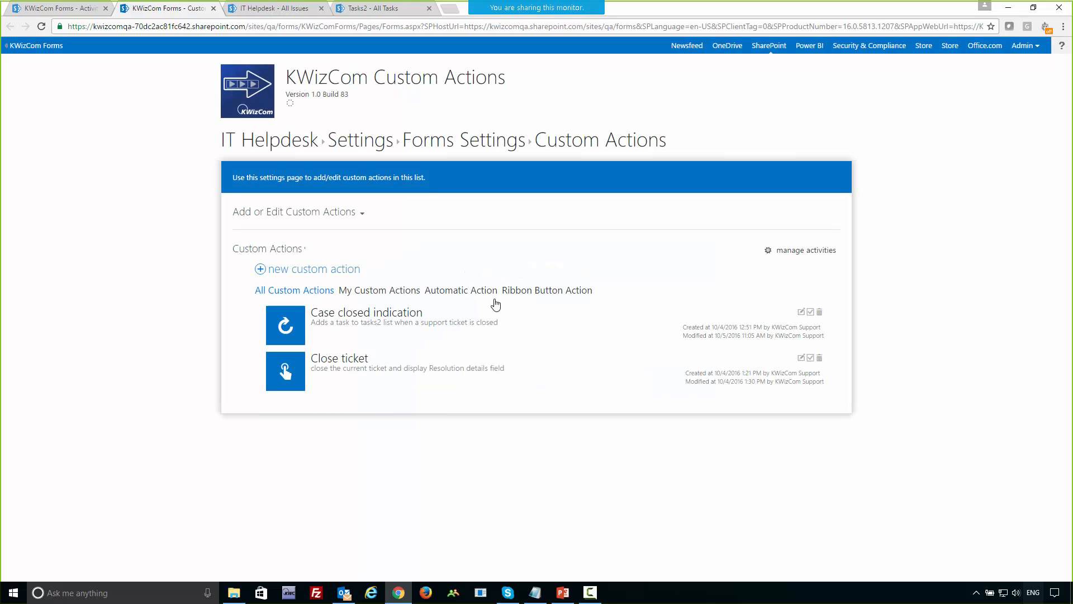
pyautogui.click(296, 271)
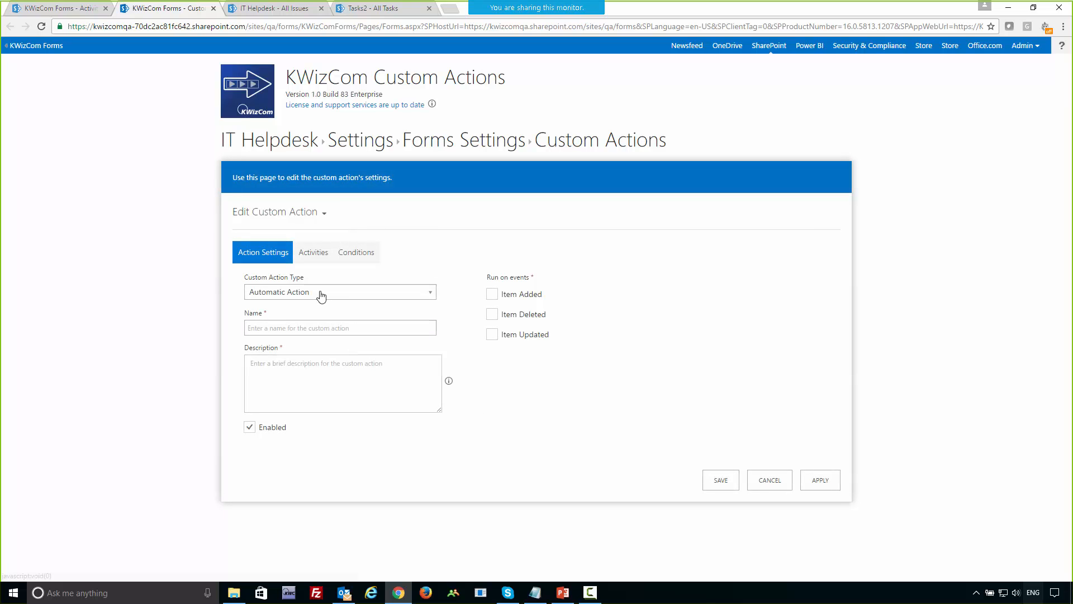
pyautogui.click(282, 330)
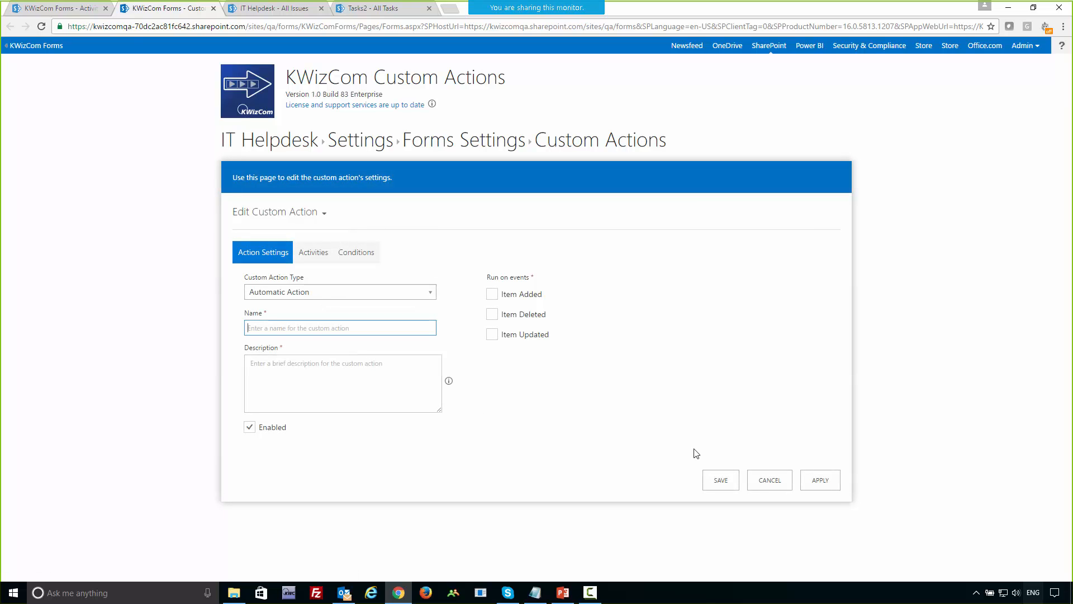
pyautogui.write('Assign to me')
pyautogui.click(329, 293)
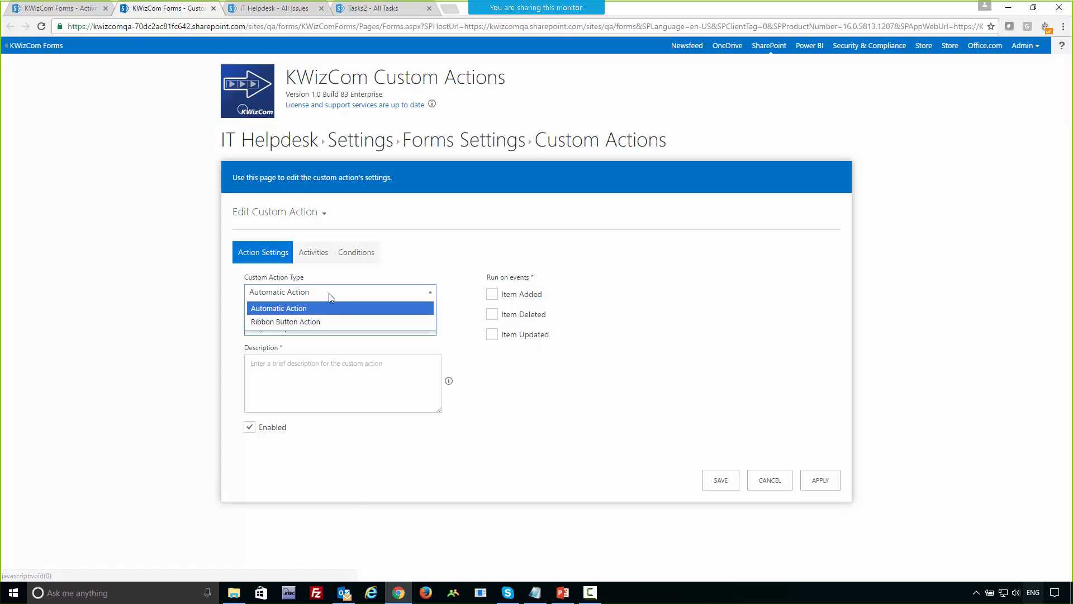
pyautogui.click(314, 325)
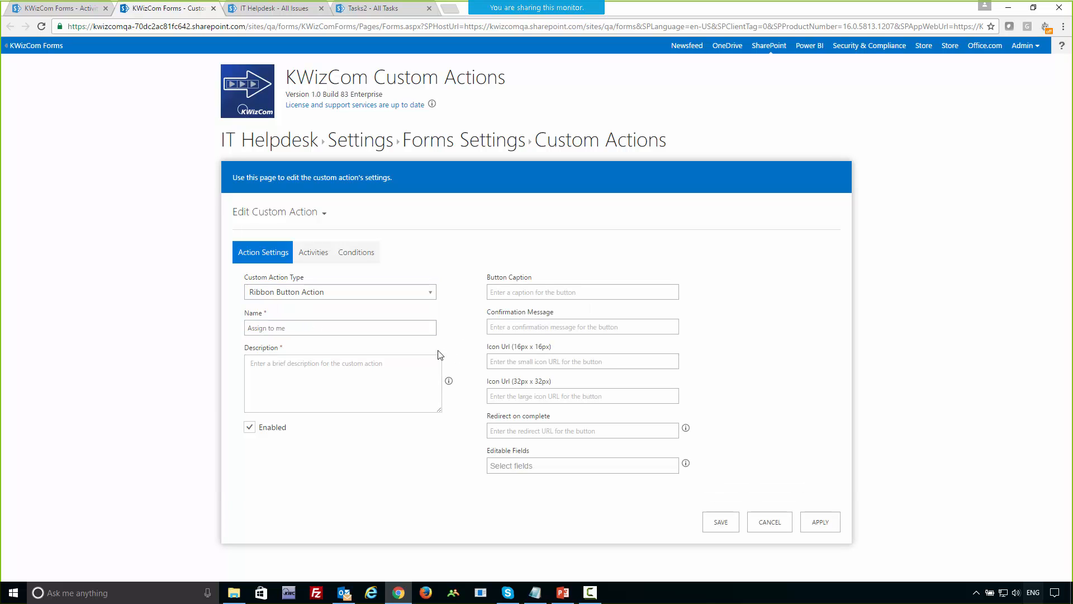
# Set the button caption to "Assign to me" and the description to "Gain ownership over this support ticket".
pyautogui.moveTo(300, 328); pyautogui.dragTo(211, 327)
pyautogui.hotkey('ctrl', 'c')
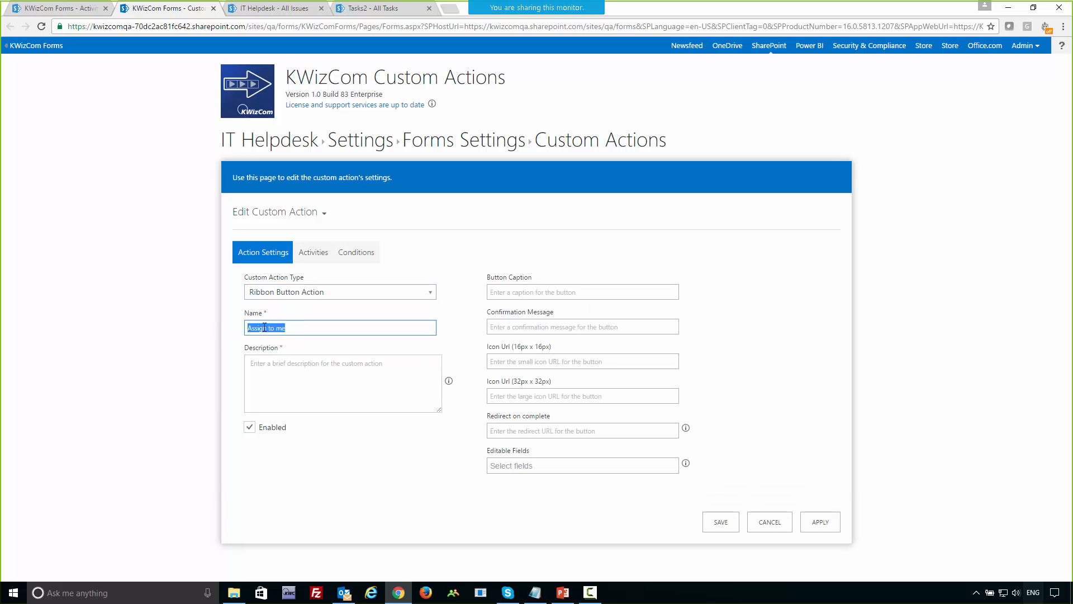
pyautogui.click(544, 292)
pyautogui.hotkey('ctrl', 'v')
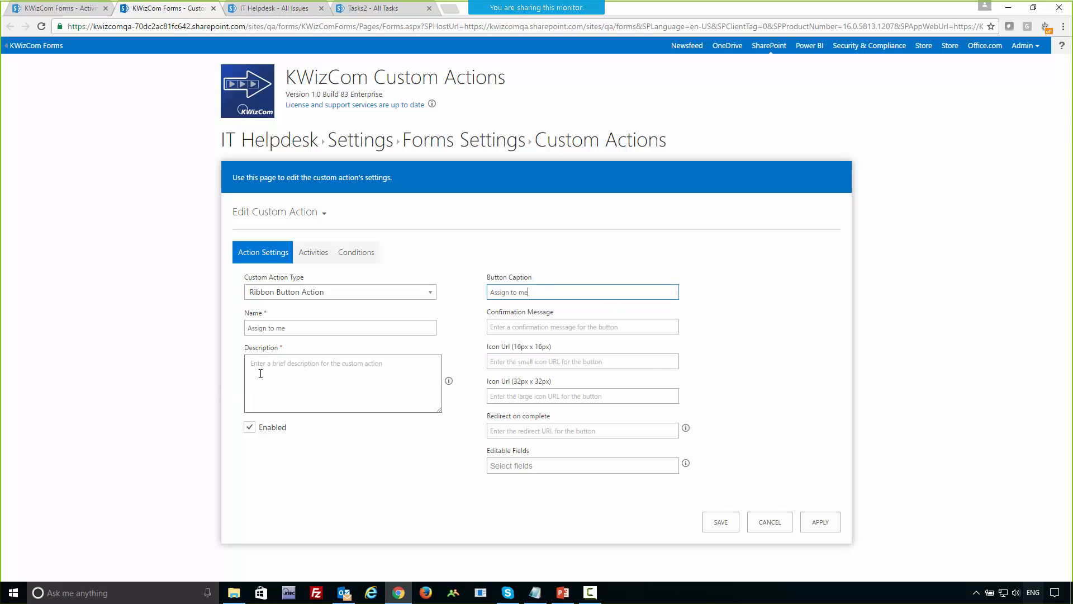
pyautogui.click(285, 381)
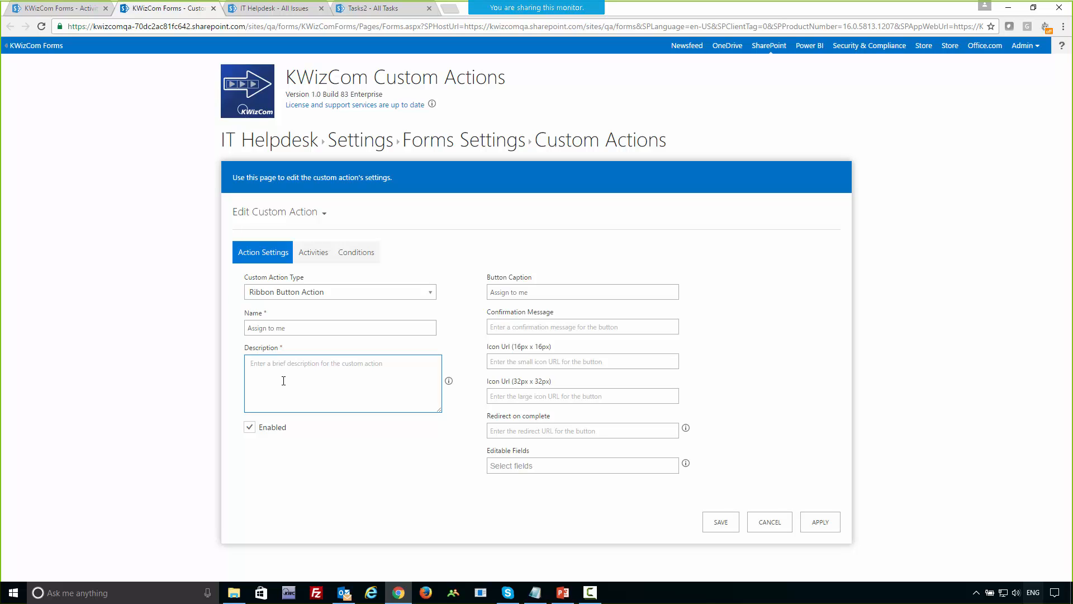
pyautogui.write('Gain ownership over this support ticket')
# Copy the URL of assign.png in SiteAssets from the text editor and use it as the 16px x 16px icon URL.
pyautogui.click(507, 361)
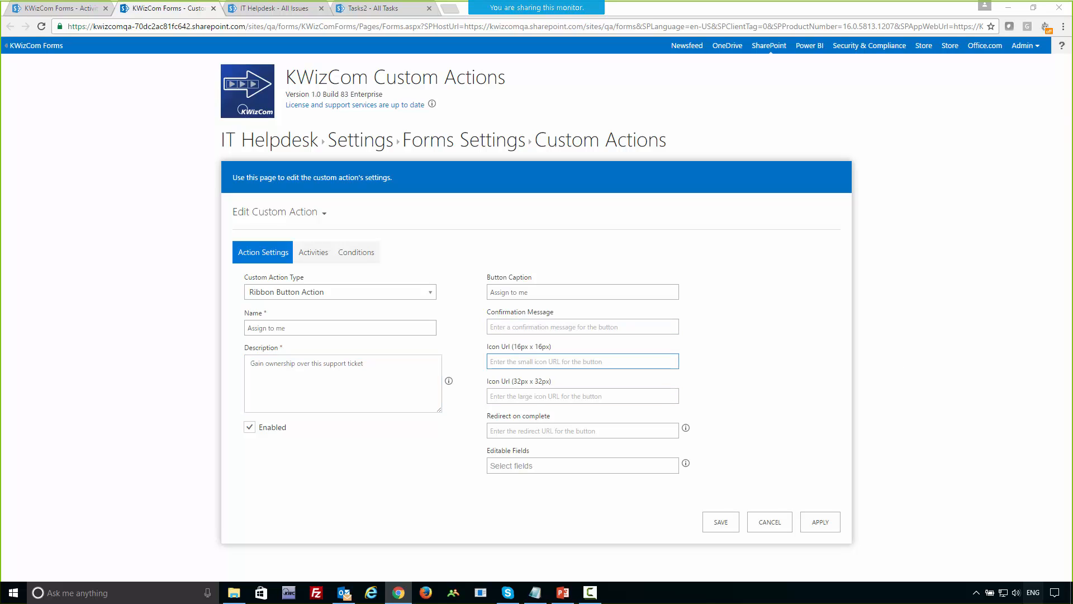
pyautogui.hotkey('alt', 'Tab')
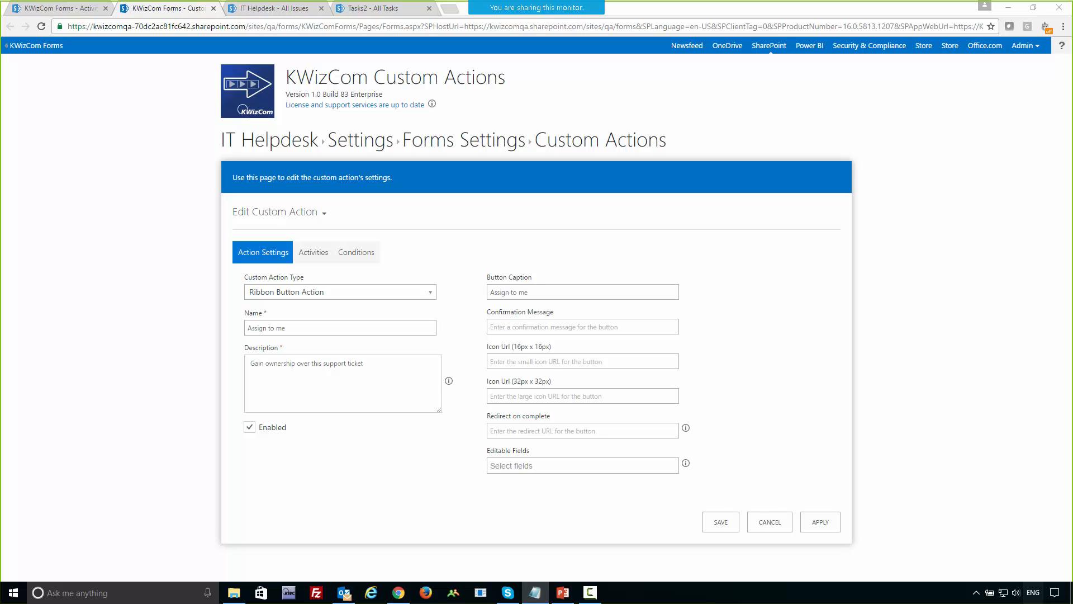
pyautogui.click(507, 361)
pyautogui.write('https://kwizcomqa.sharepoint.com/sites/qa/forms/SiteAssets/assign.png')
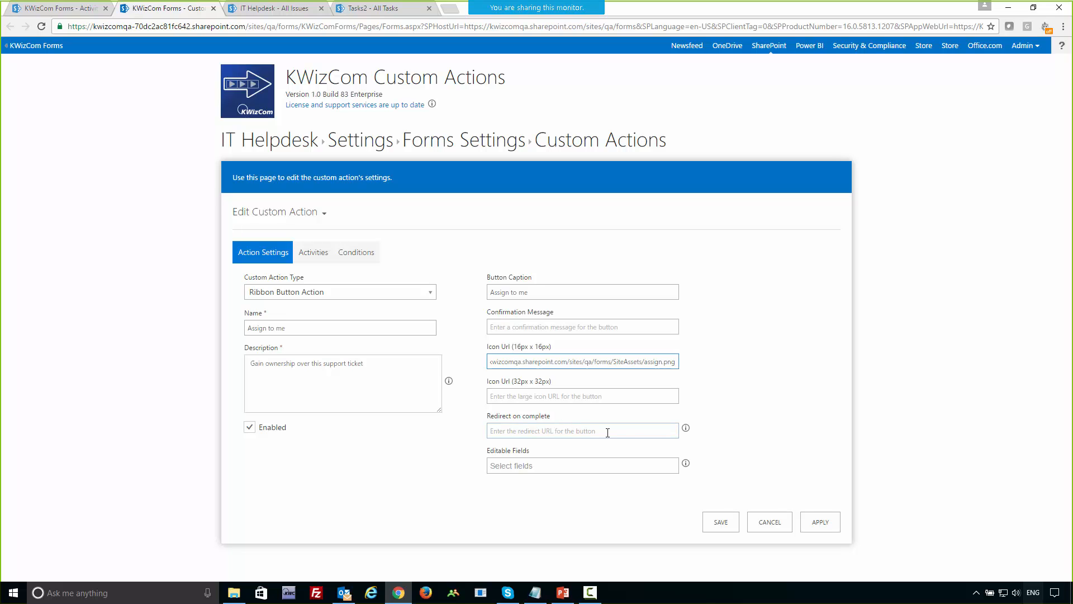
# Copy the [Edit Item] [Tab Name] token from the Redirect on complete help and use it as the redirect URL.
pyautogui.click(686, 428)
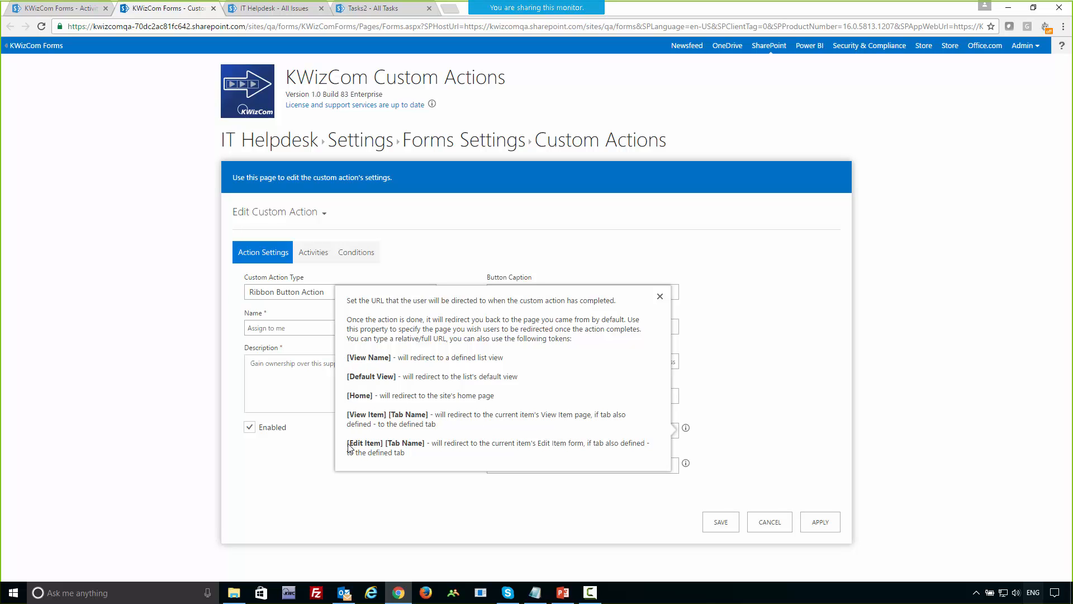
pyautogui.moveTo(349, 447); pyautogui.dragTo(426, 448)
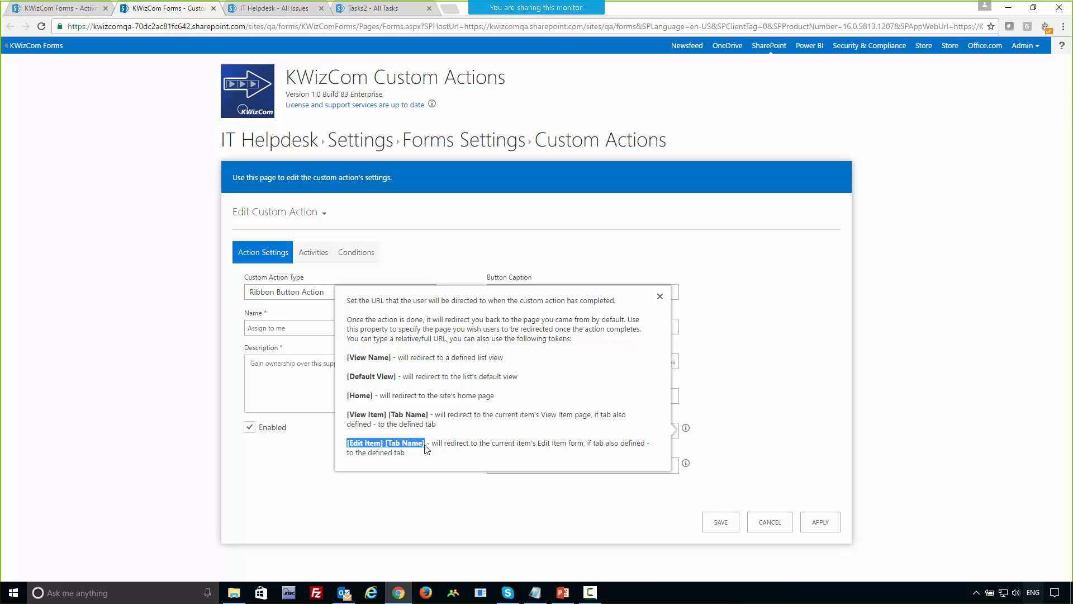
pyautogui.click(660, 297)
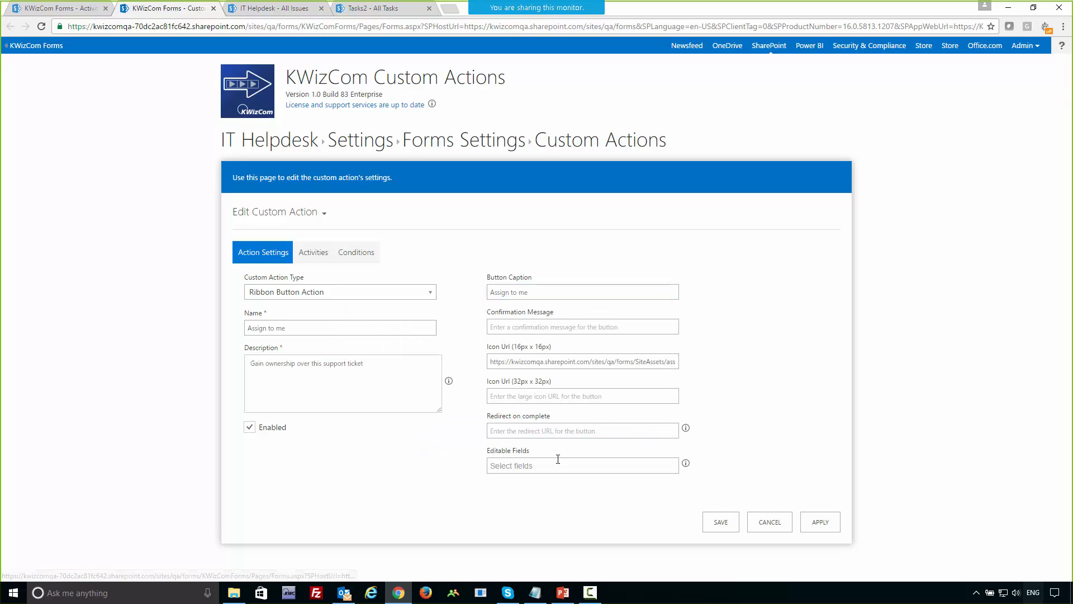
pyautogui.click(527, 430)
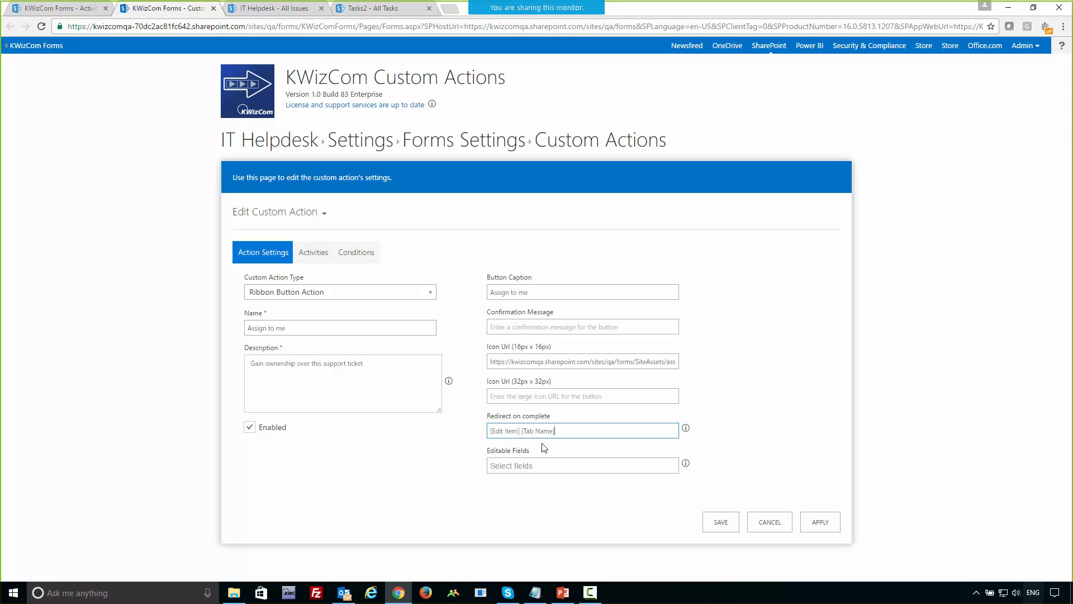
# Replace the tab name placeholder in the redirect URL with "issue resolution".
pyautogui.press('BackSpace')
pyautogui.press('BackSpace')
pyautogui.press('BackSpace')
pyautogui.press('BackSpace')
pyautogui.press('BackSpace')
pyautogui.press('BackSpace')
pyautogui.press('BackSpace')
pyautogui.write('issue resolut')
pyautogui.press('Left')
pyautogui.press('Left')
pyautogui.press('Left')
pyautogui.press('Left')
pyautogui.press('Left')
pyautogui.press('Left')
pyautogui.press('Left')
pyautogui.press('Left')
pyautogui.press('Left')
pyautogui.press('Left')
pyautogui.press('Left')
pyautogui.press('Left')
pyautogui.press('Left')
pyautogui.press('Left')
pyautogui.press('BackSpace')
# Add the existing "Assign ticket" activity to the custom action.
pyautogui.click(309, 256)
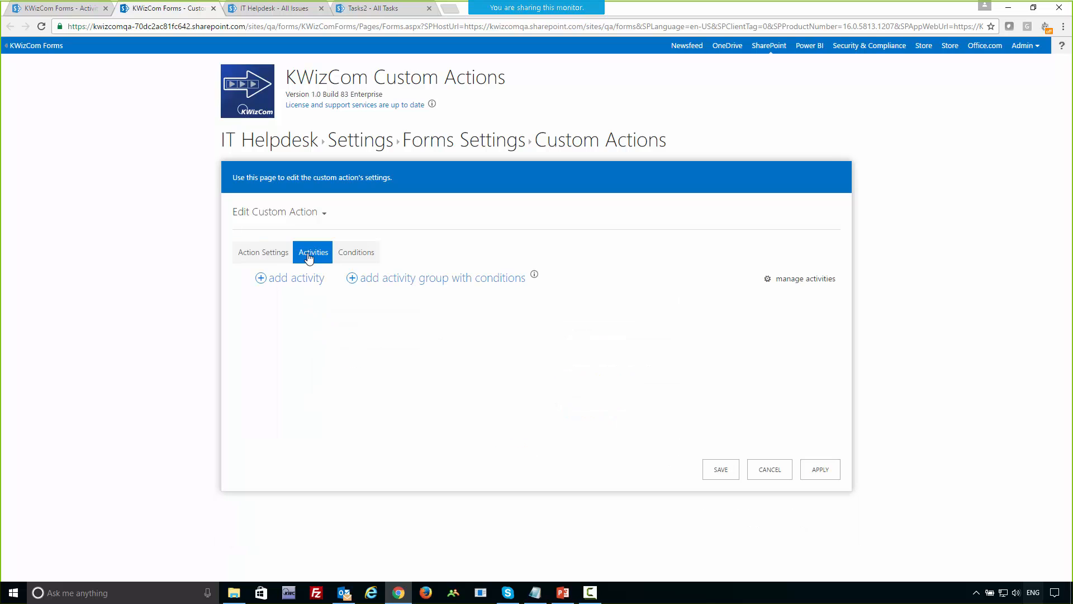
pyautogui.click(307, 285)
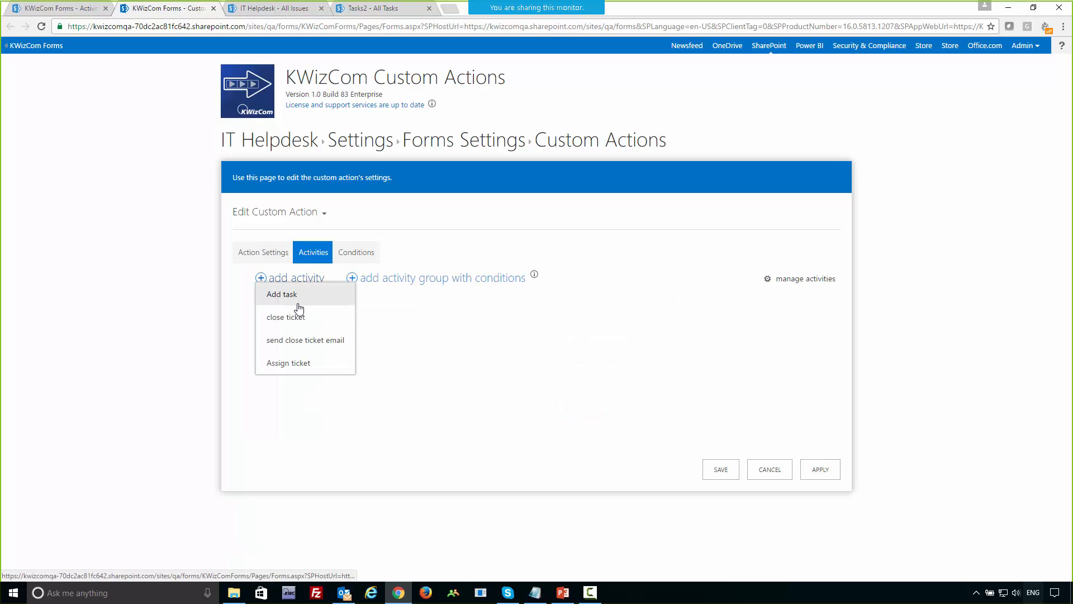
pyautogui.click(289, 365)
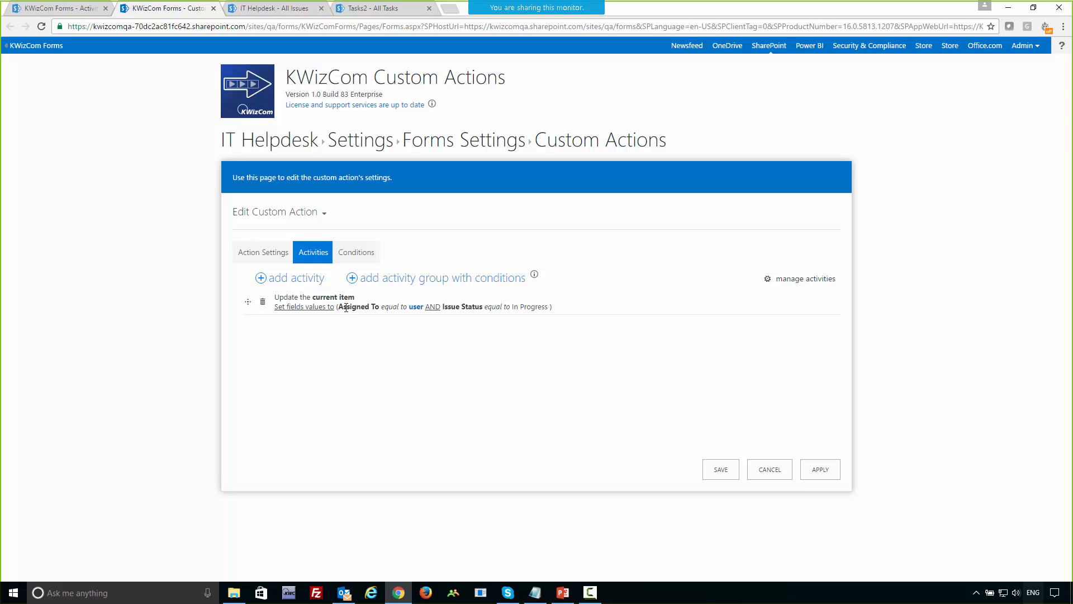
# Map the activity's user variable for the Assigned To field to [Me].
pyautogui.click(416, 308)
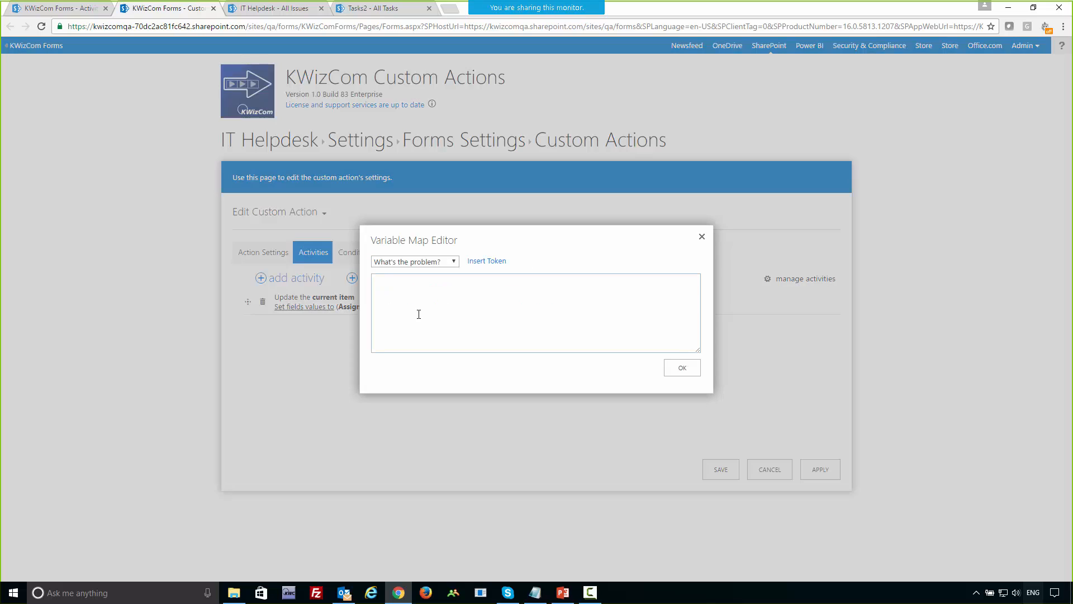
pyautogui.click(455, 262)
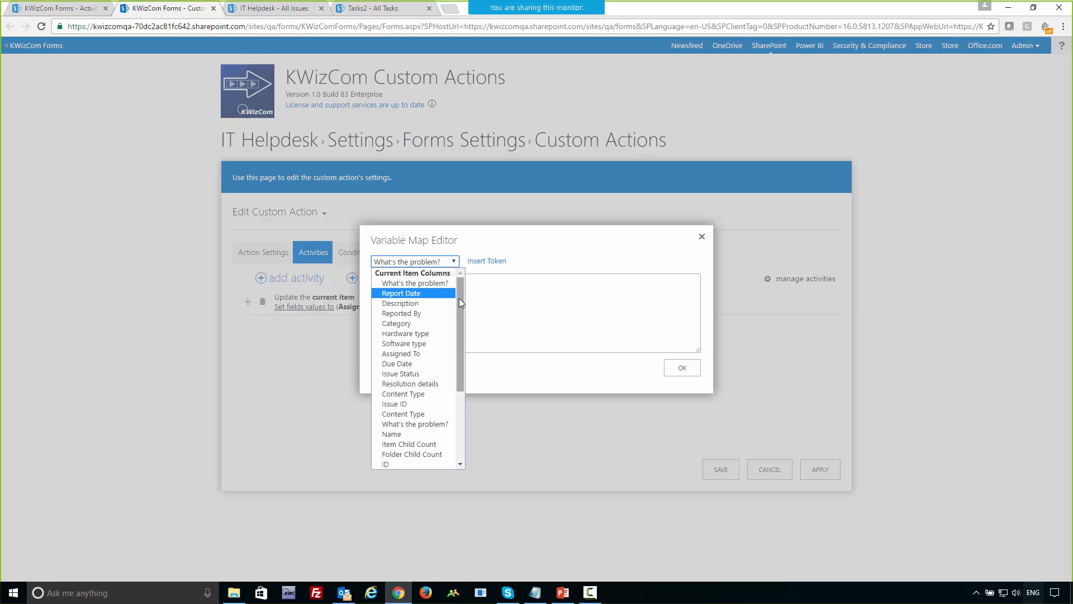
pyautogui.moveTo(458, 297); pyautogui.dragTo(460, 368)
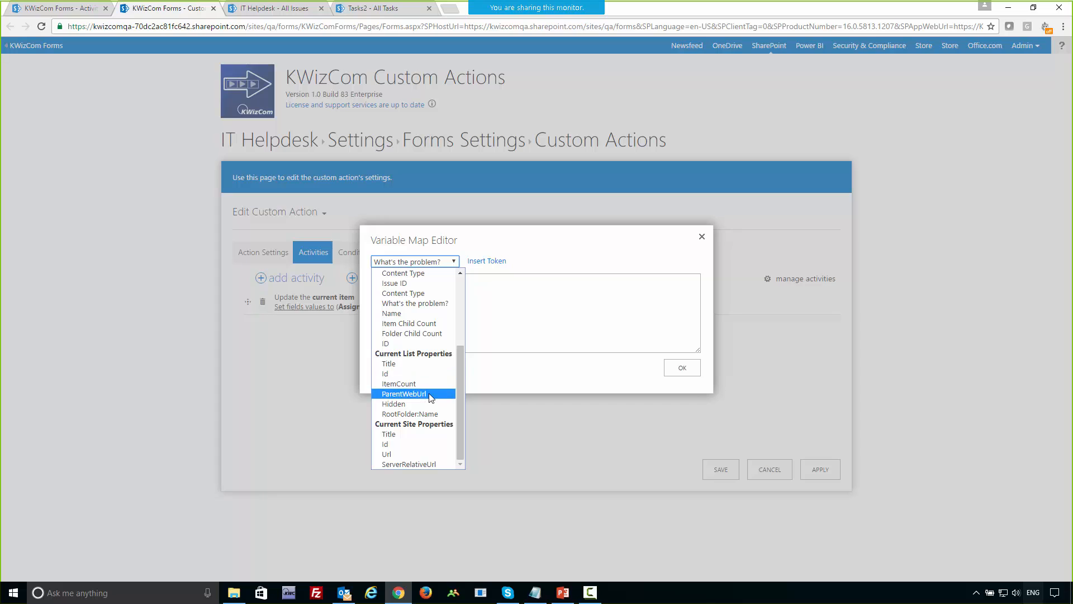
pyautogui.click(515, 309)
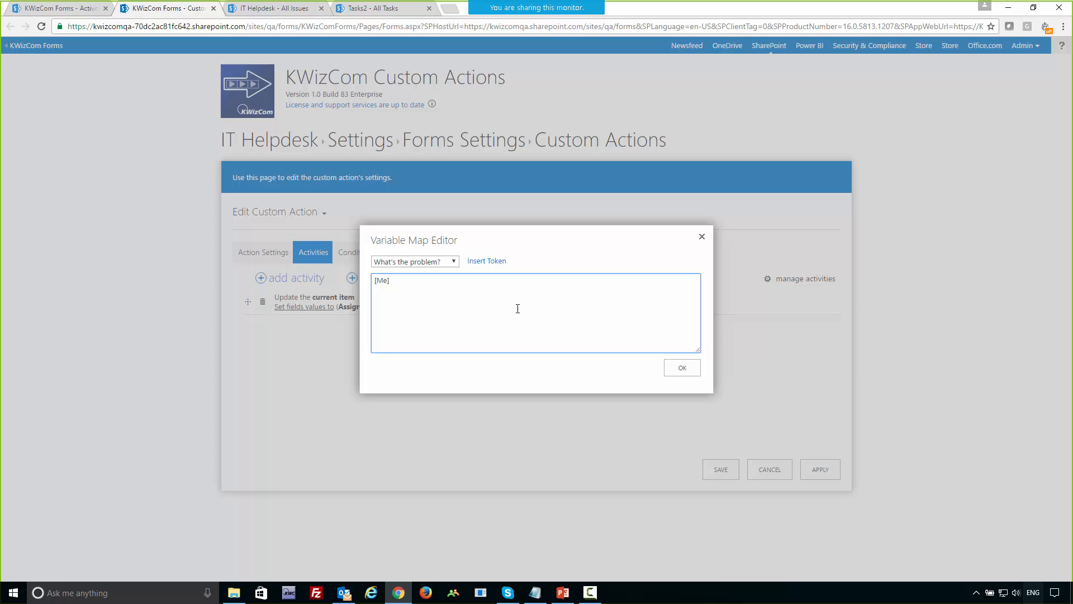
pyautogui.click(680, 371)
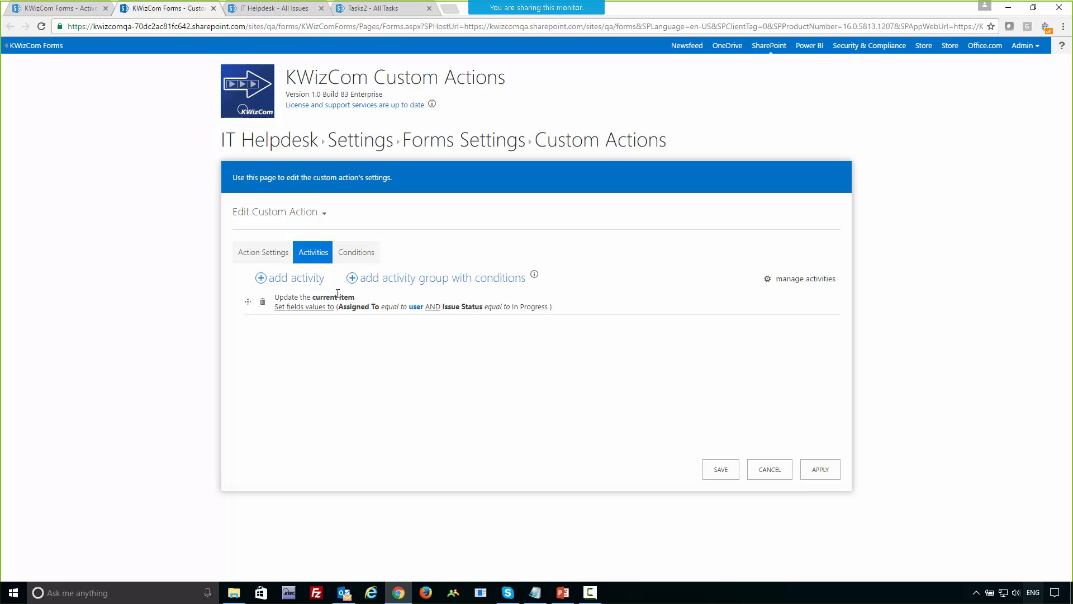
# Add a condition to the custom action requiring that the Assigned To column is empty.
pyautogui.click(351, 257)
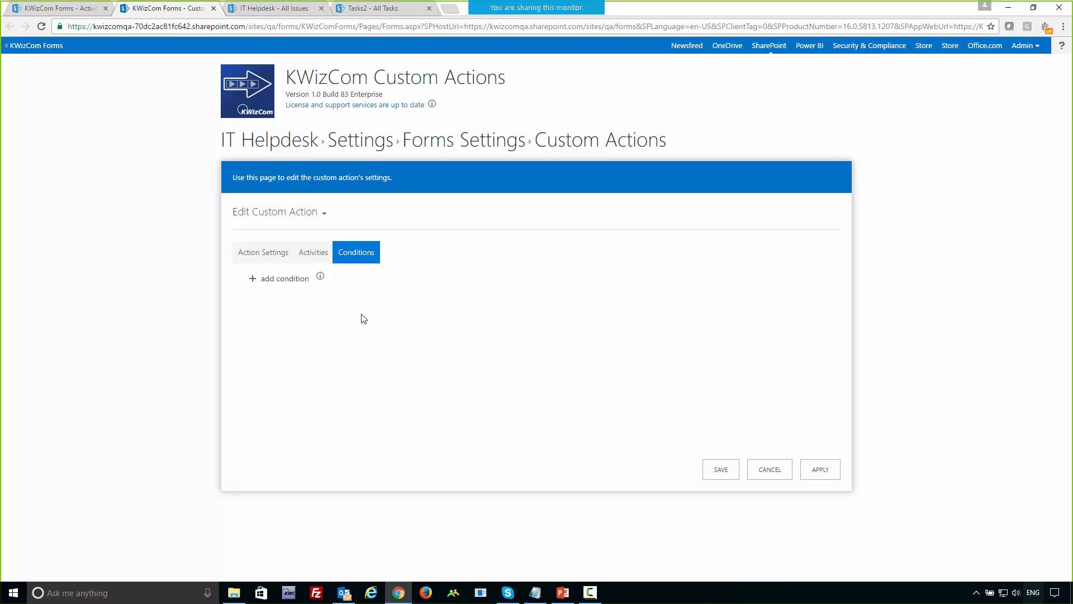
pyautogui.click(285, 279)
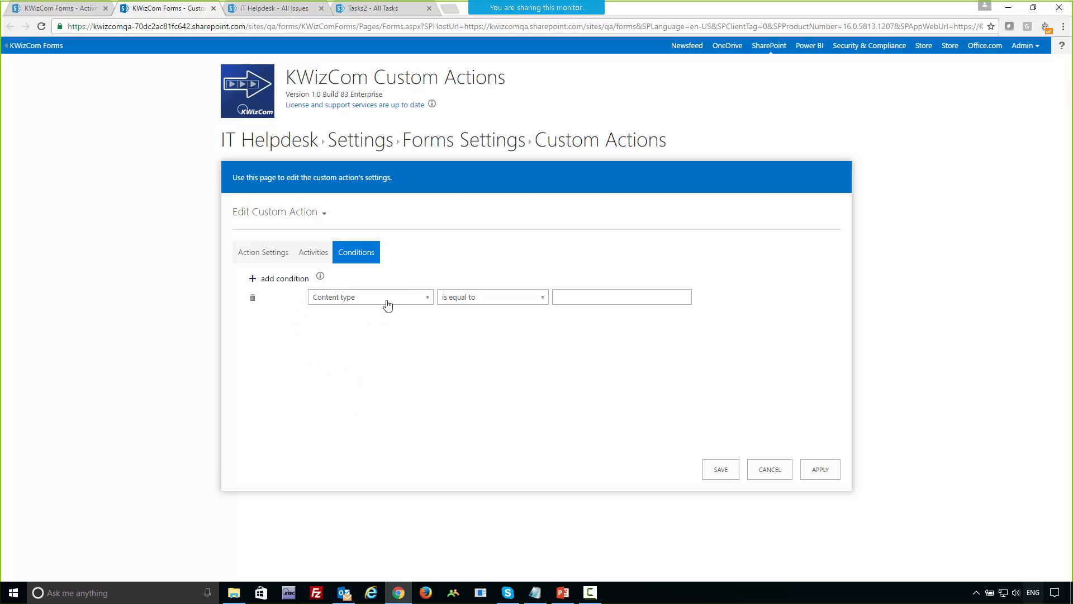
pyautogui.click(388, 303)
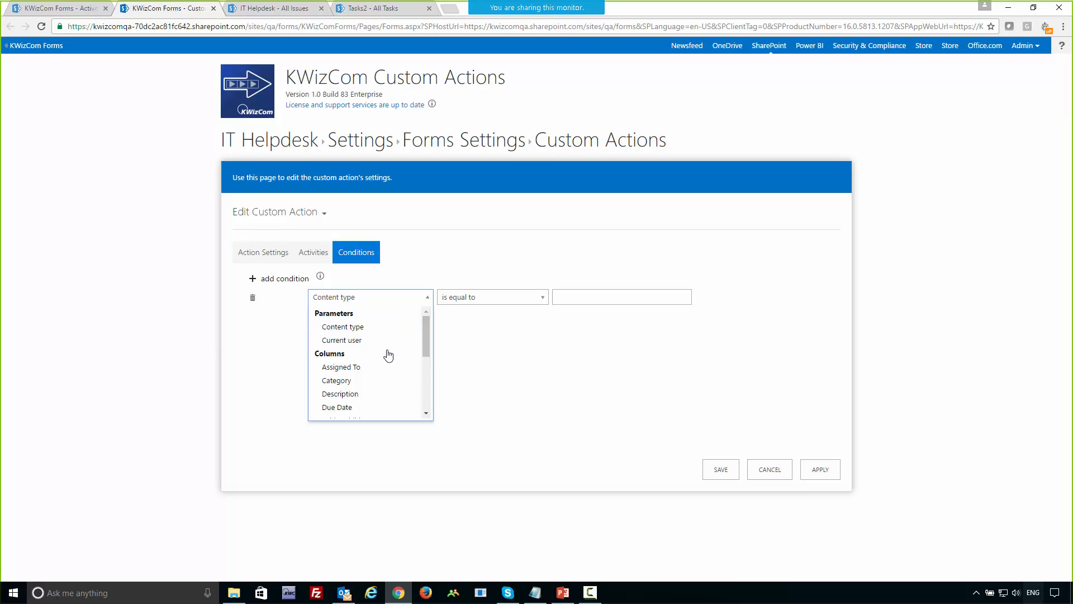
pyautogui.click(374, 371)
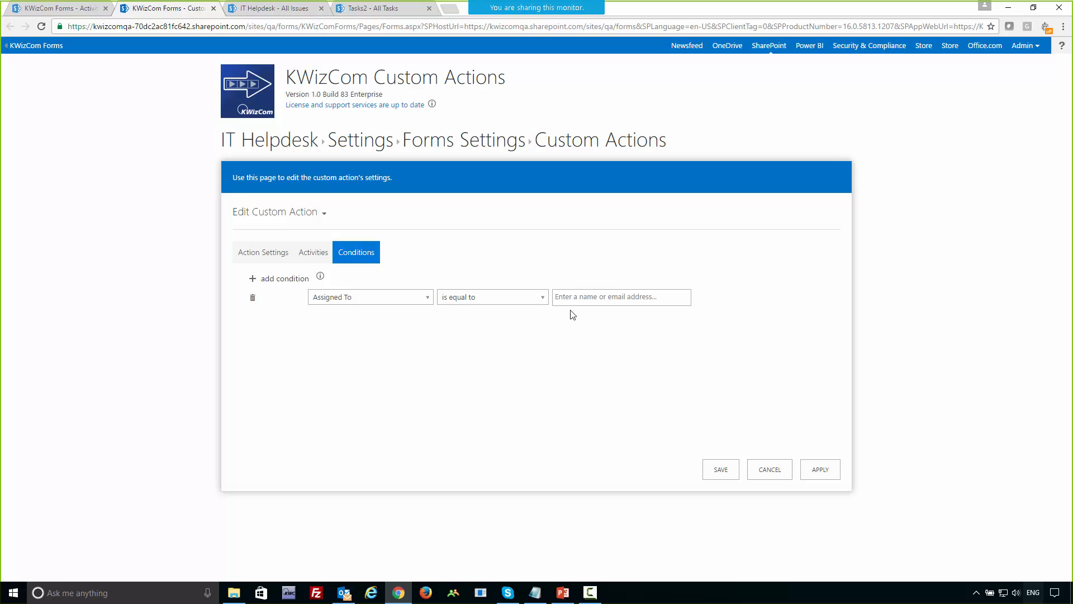
pyautogui.click(474, 300)
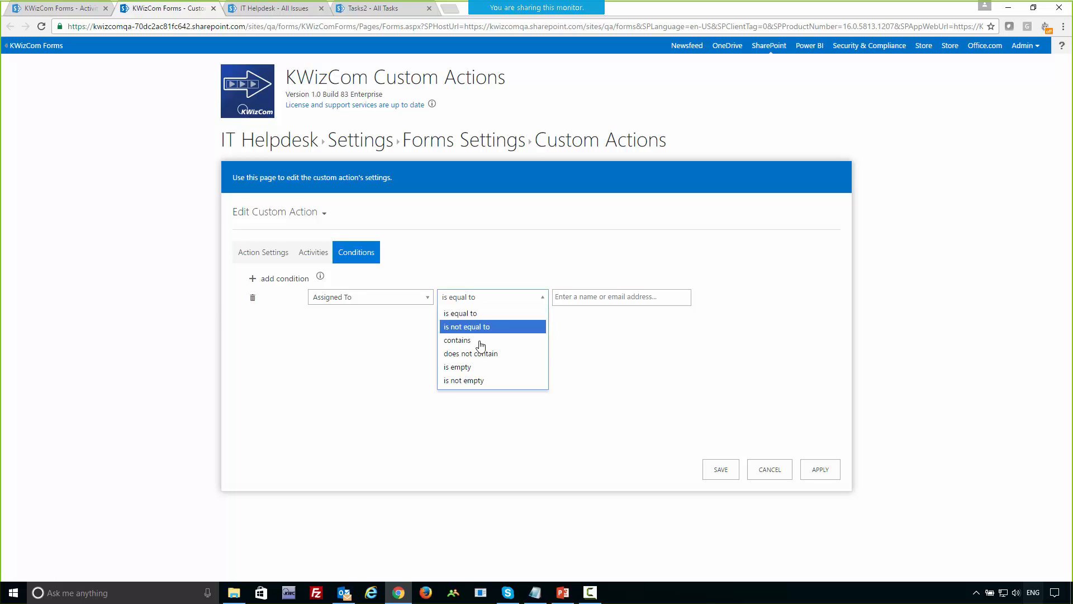
pyautogui.click(479, 372)
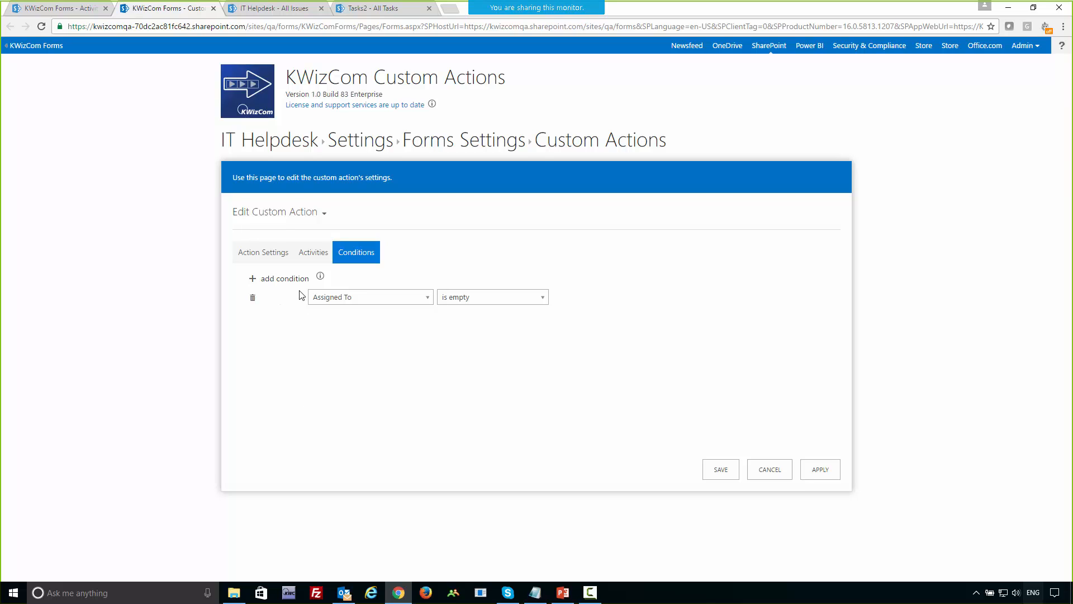
pyautogui.click(289, 279)
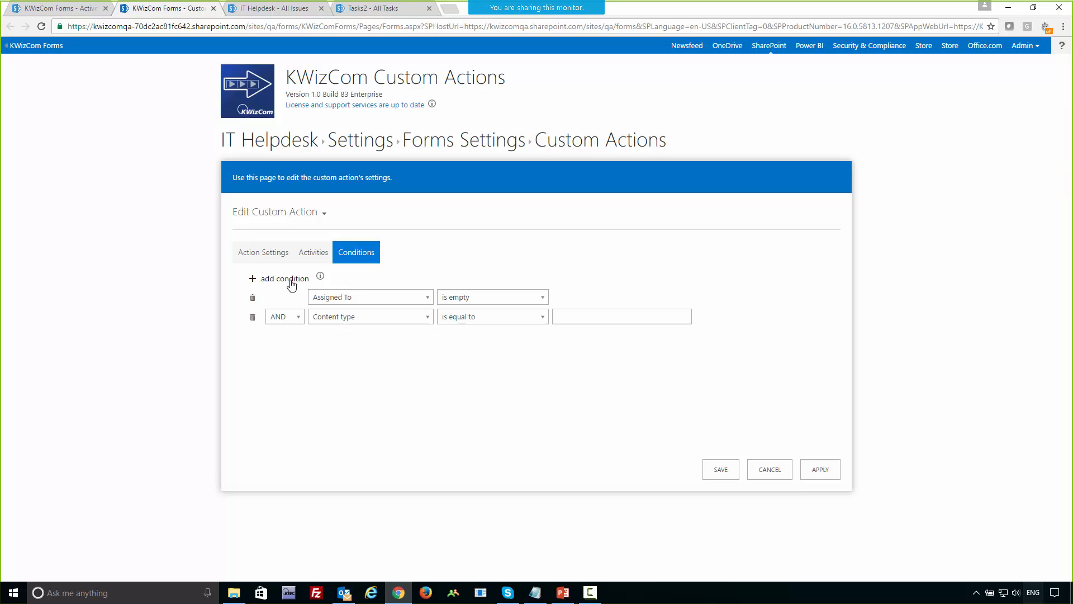
pyautogui.click(337, 318)
pyautogui.click(343, 360)
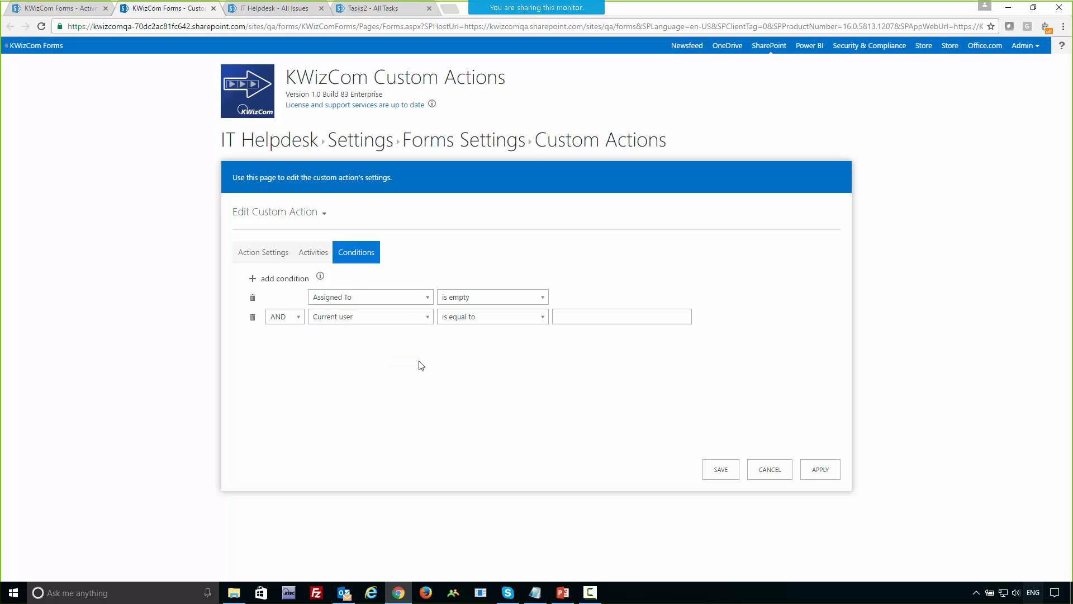
pyautogui.click(480, 319)
pyautogui.click(479, 361)
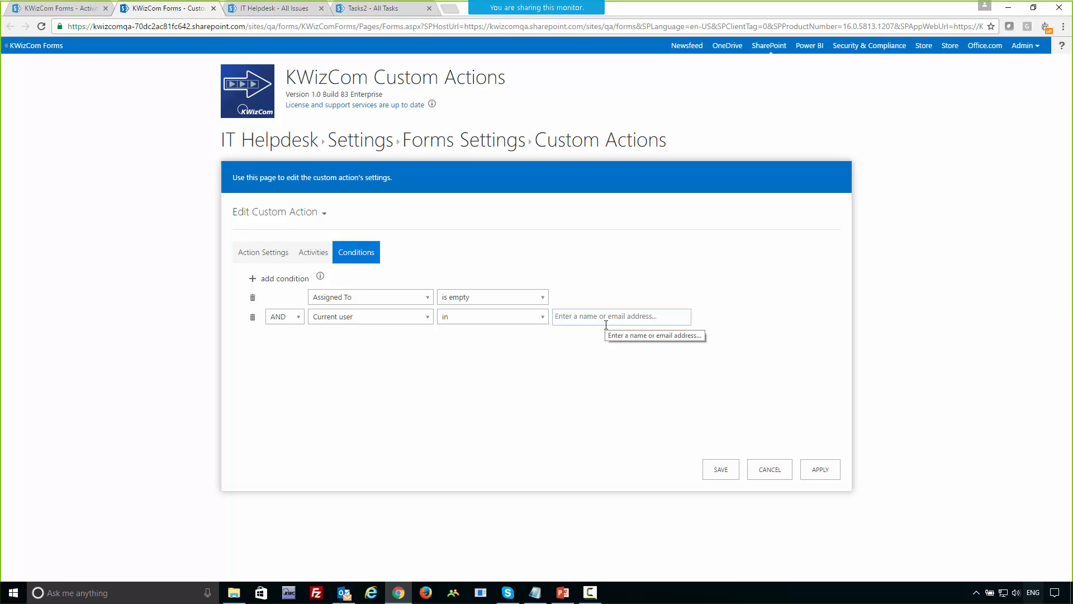
pyautogui.click(253, 317)
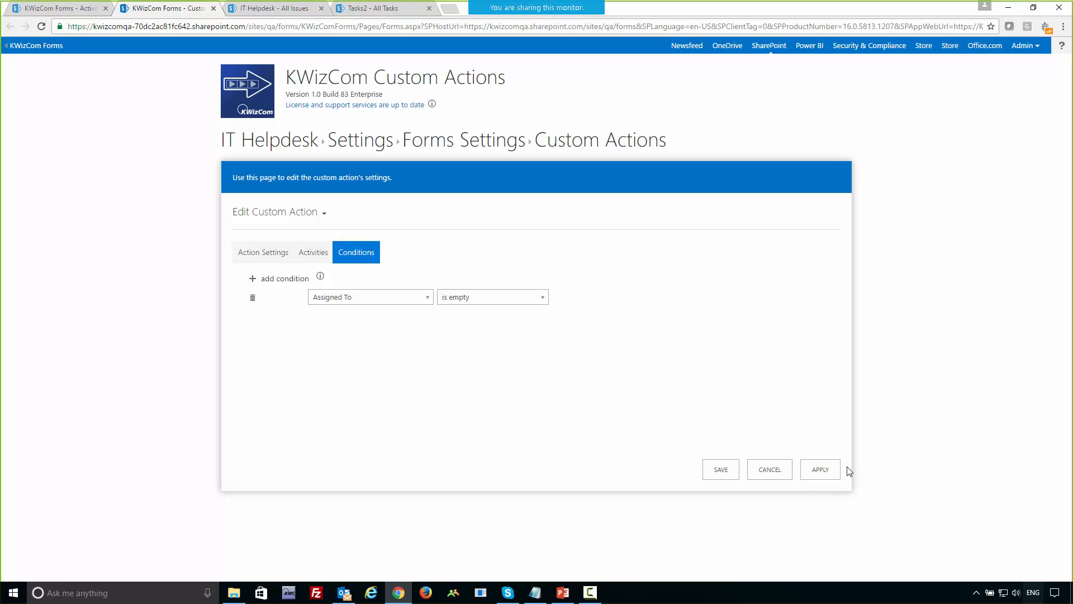
# Apply the custom action settings and open the problem18 ticket from the IT Helpdesk list.
pyautogui.click(820, 469)
pyautogui.click(60, 9)
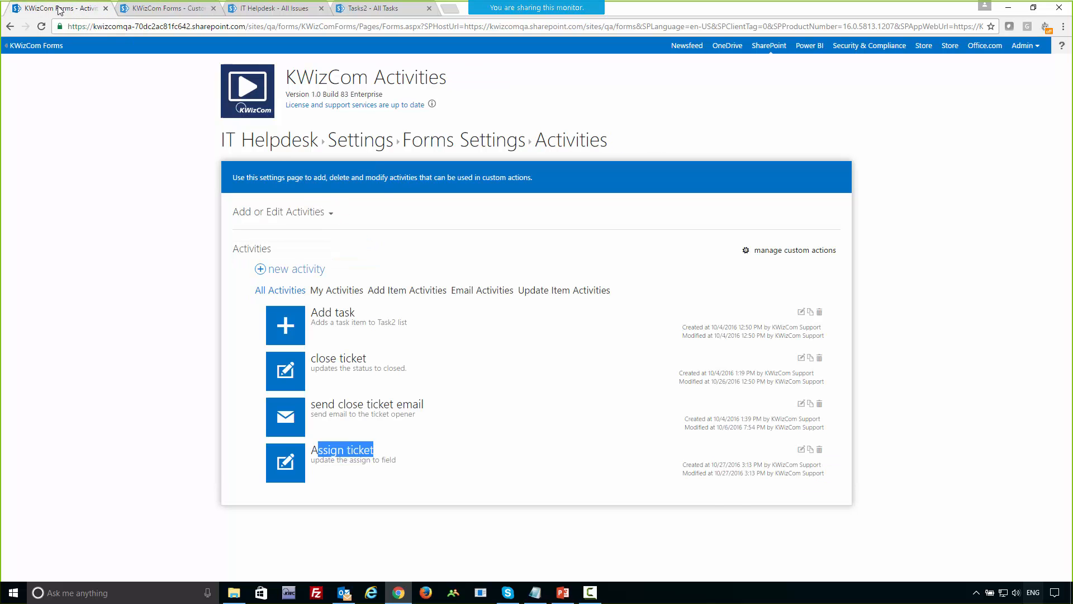
pyautogui.click(251, 9)
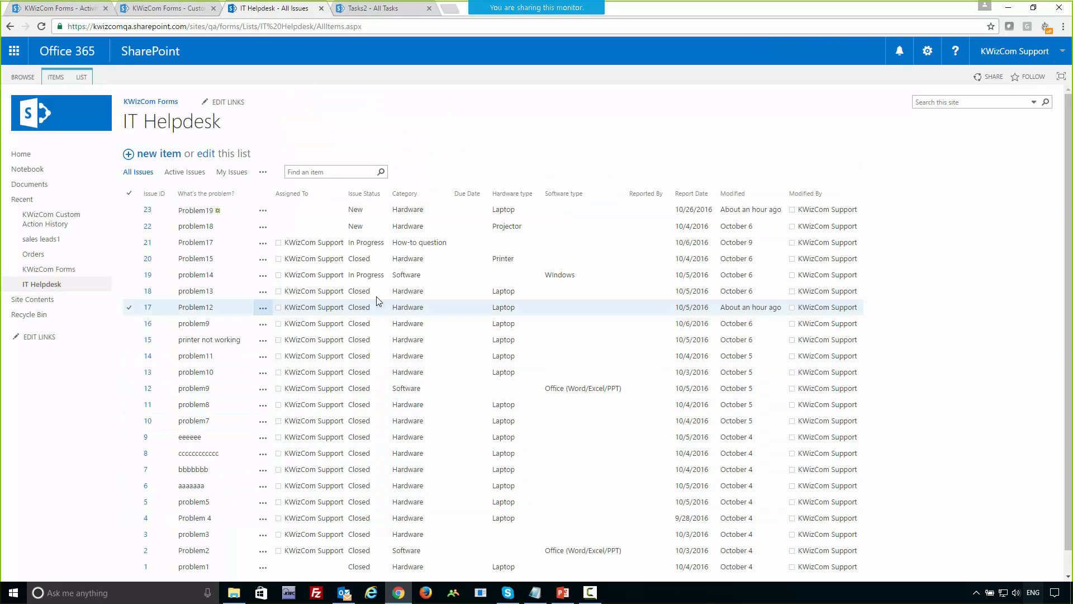
pyautogui.click(194, 227)
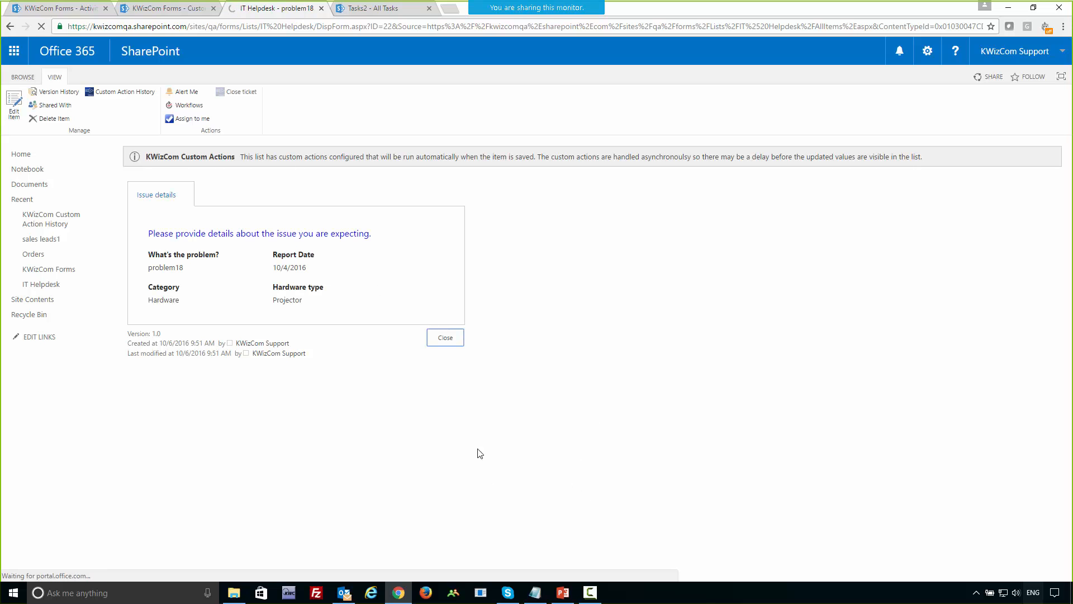
# Run the "Assign to me" action on the problem18 ticket and show its Issue resolution fields.
pyautogui.click(189, 120)
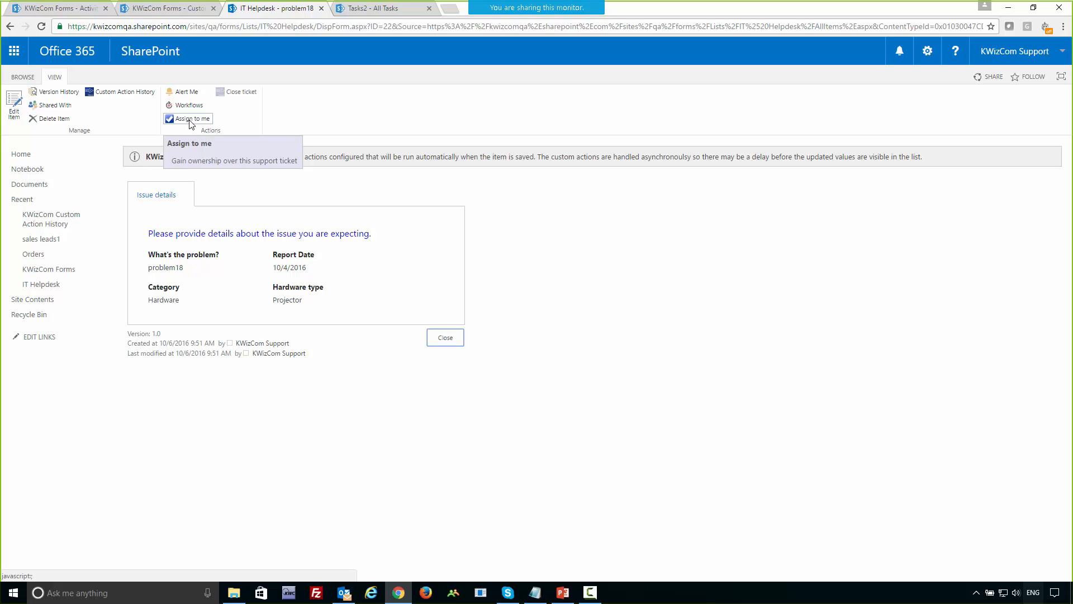
pyautogui.click(190, 121)
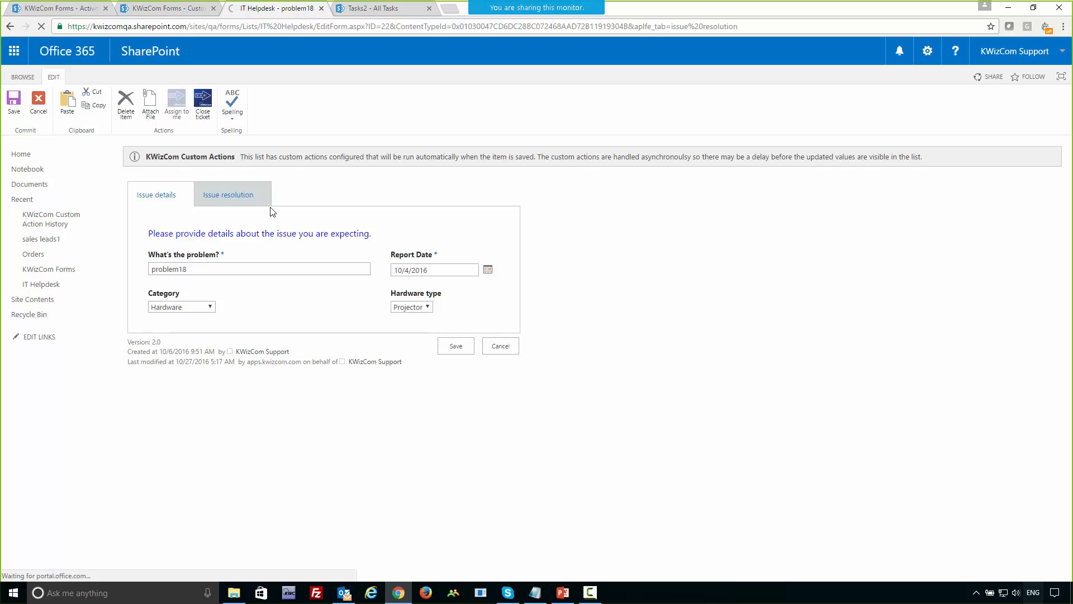
pyautogui.click(252, 201)
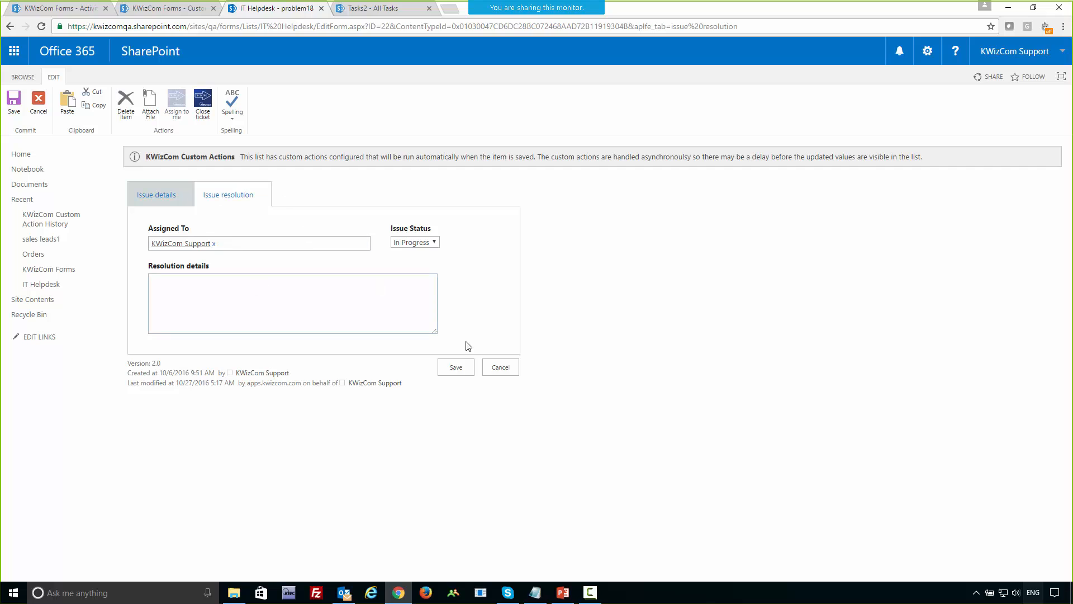
# Enter "bla bla bla" as the ticket's resolution details and save the ticket.
pyautogui.click(228, 244)
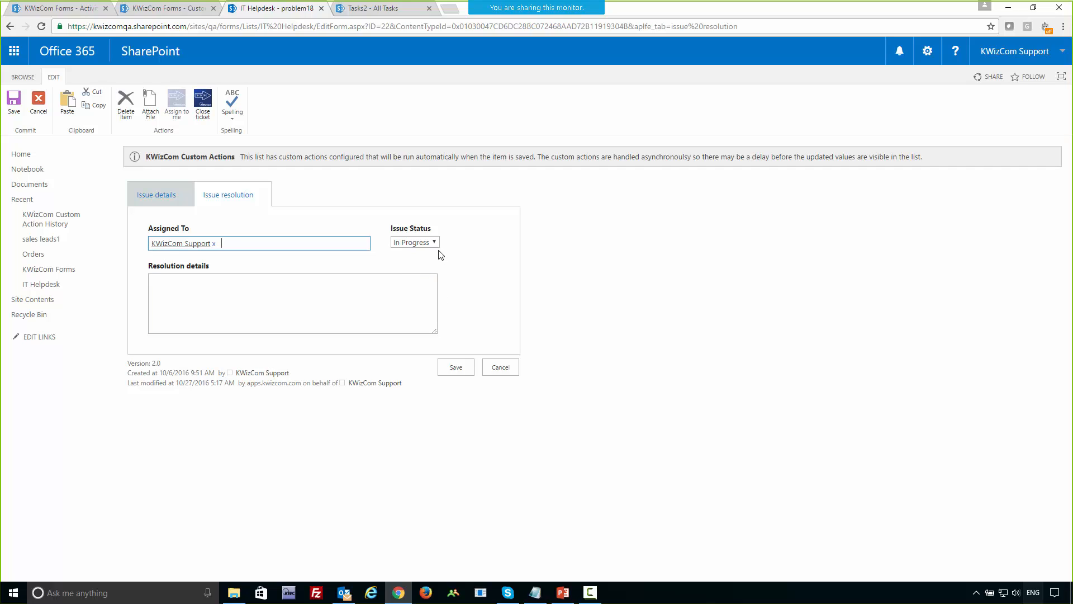
pyautogui.click(281, 293)
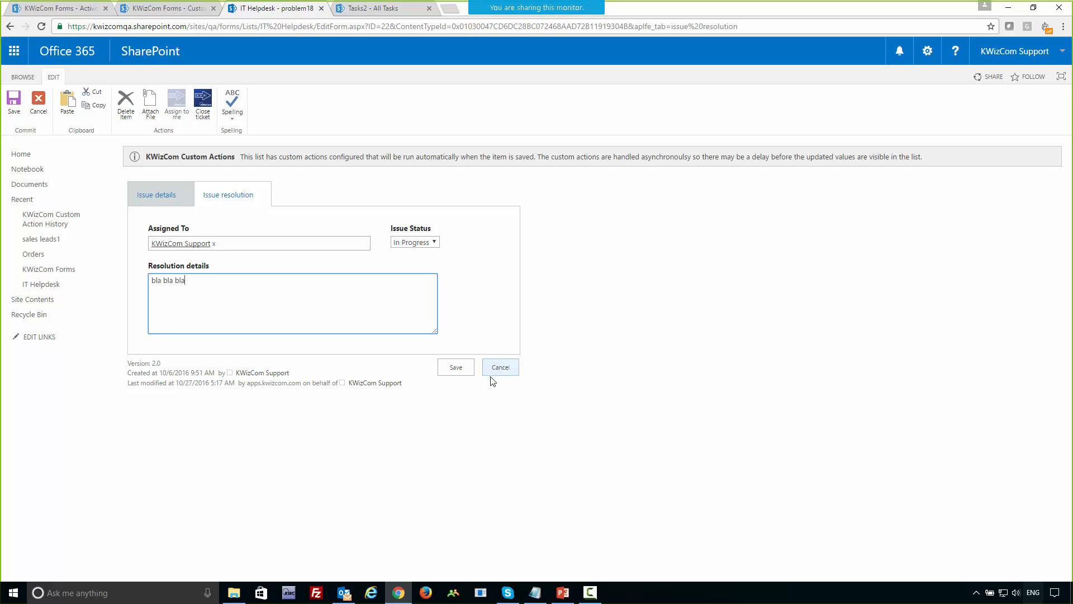
pyautogui.click(457, 369)
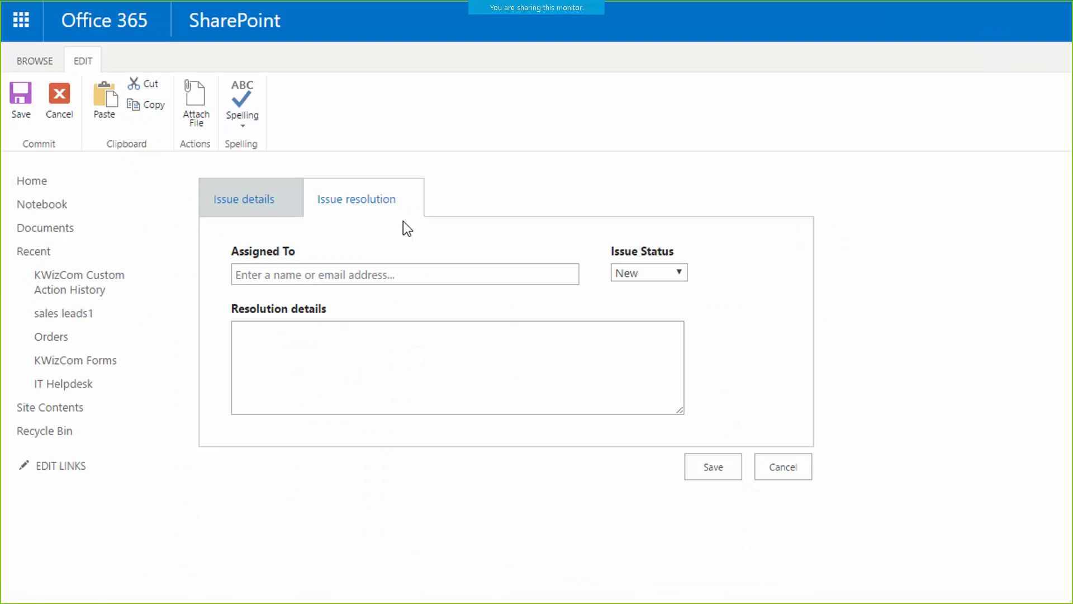
pyautogui.click(735, 529)
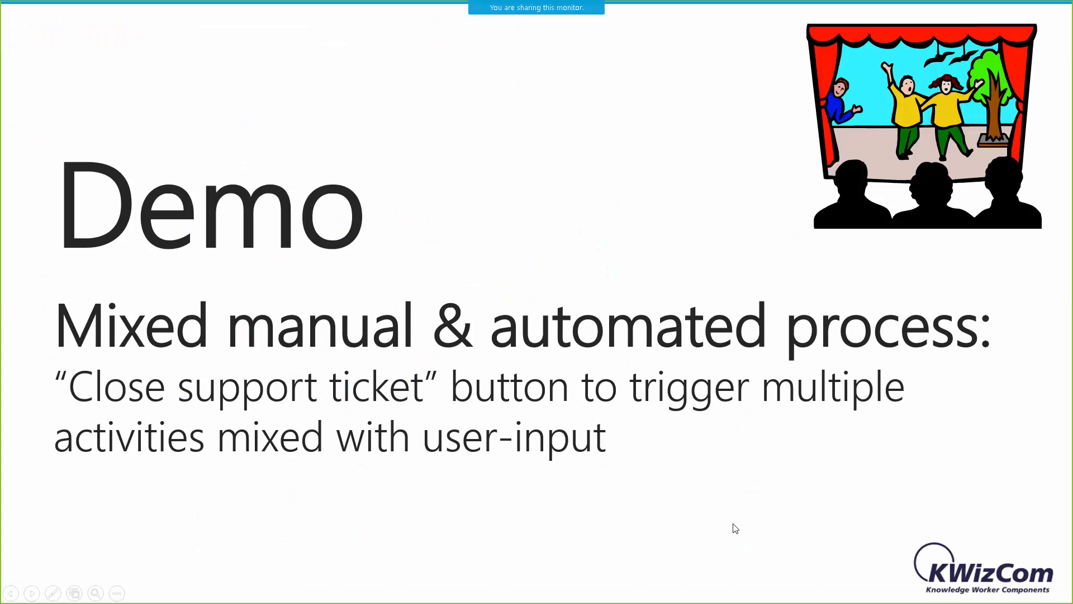
pyautogui.click(736, 529)
pyautogui.press('Left')
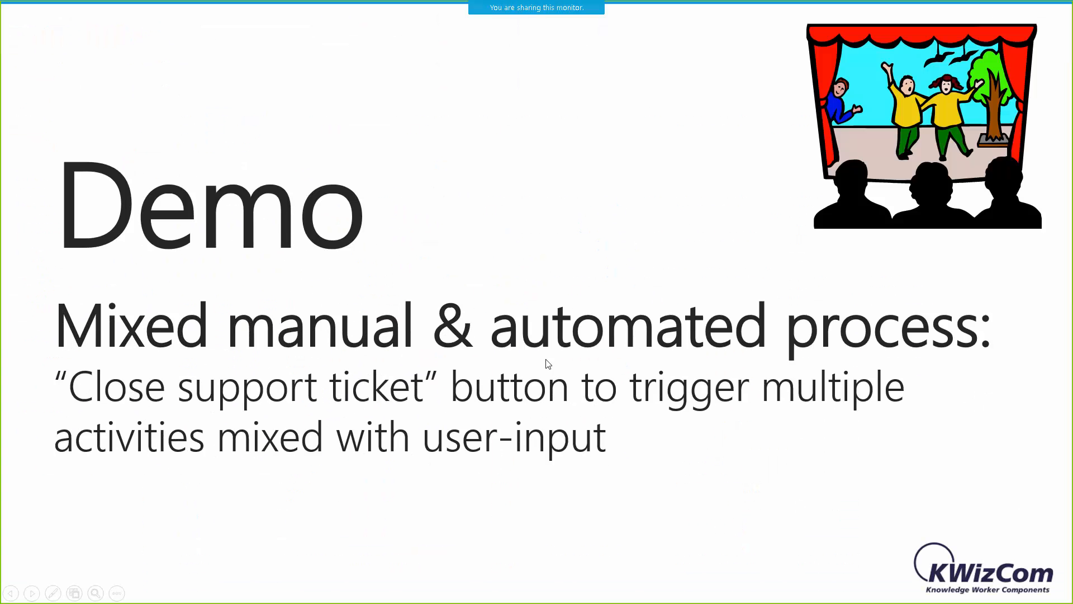
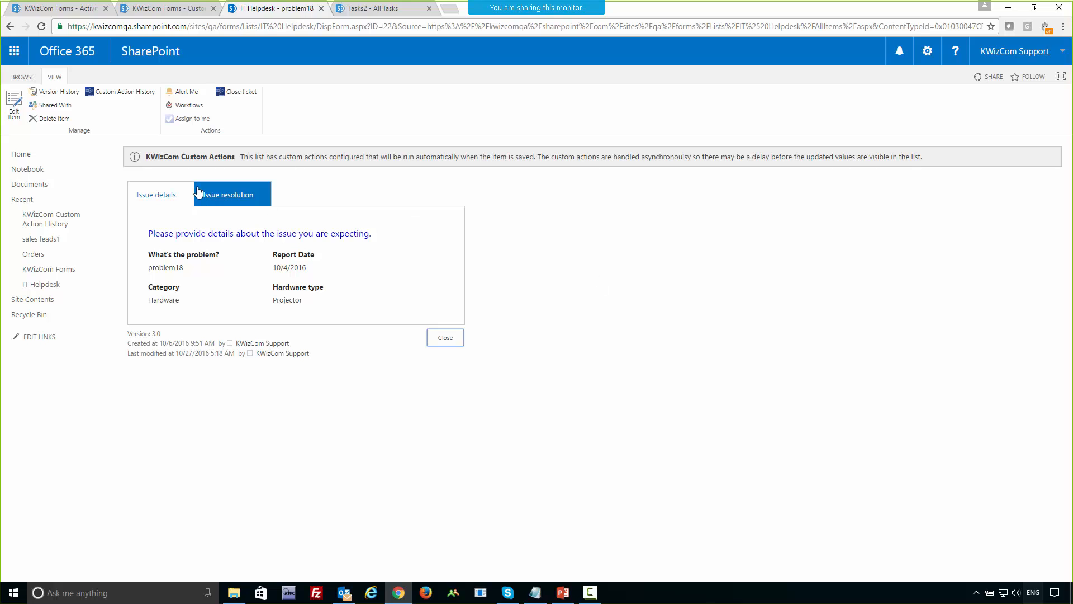
# Review the problem18 ticket's Issue resolution fields and the list's activities, then return to the overview of custom actions.
pyautogui.click(234, 196)
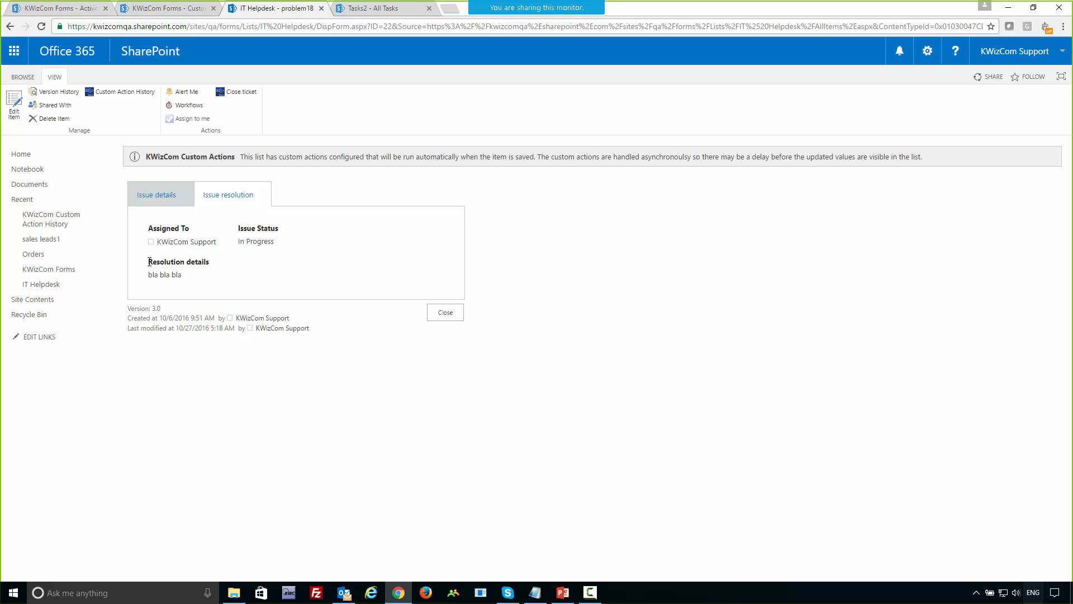
pyautogui.moveTo(149, 262); pyautogui.dragTo(210, 264)
pyautogui.click(68, 9)
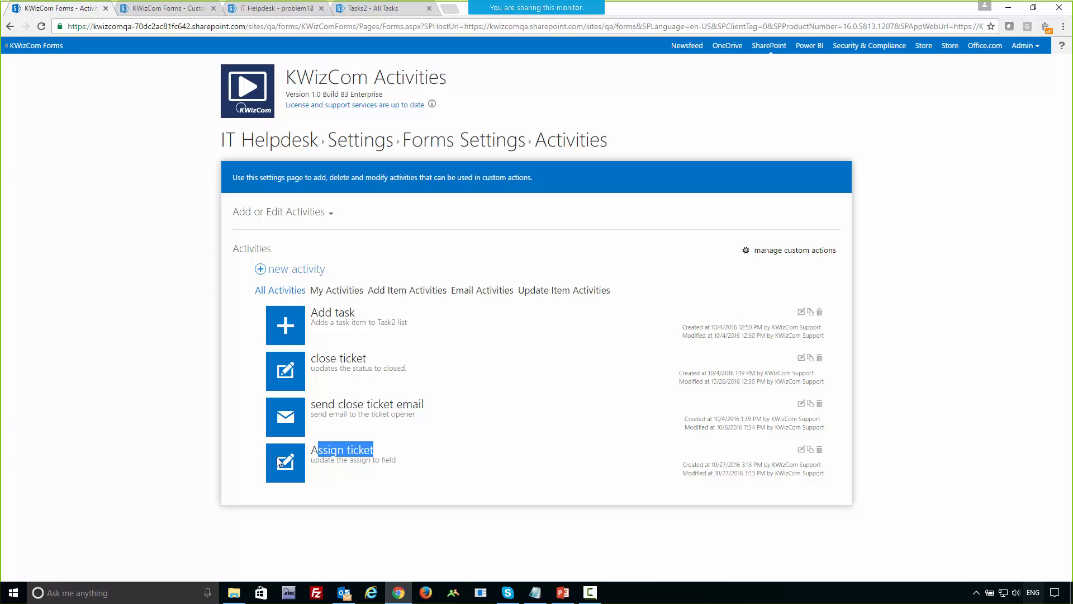
pyautogui.click(135, 9)
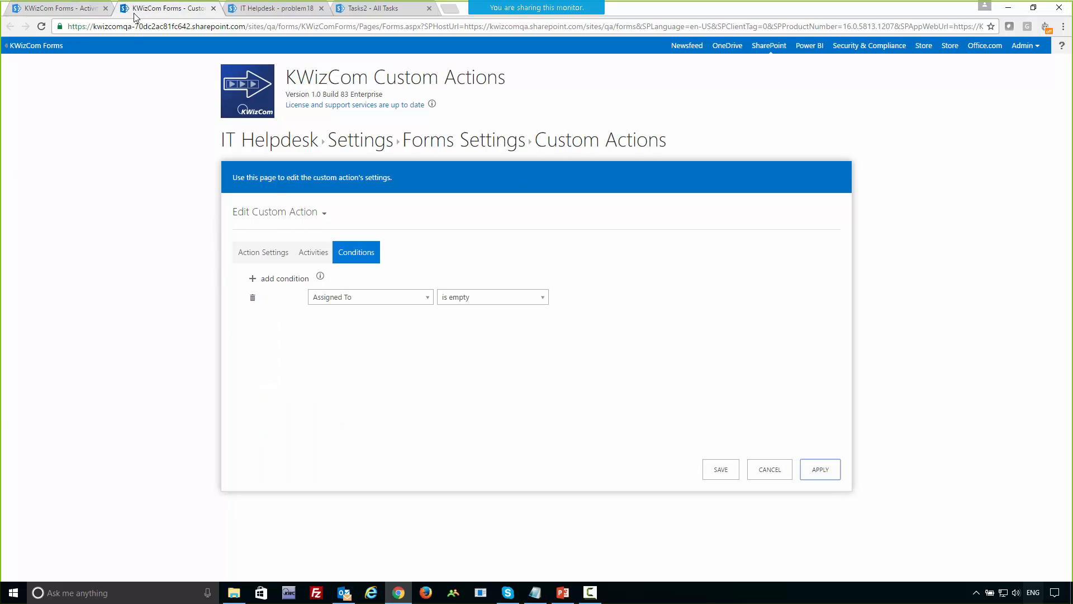
pyautogui.click(770, 469)
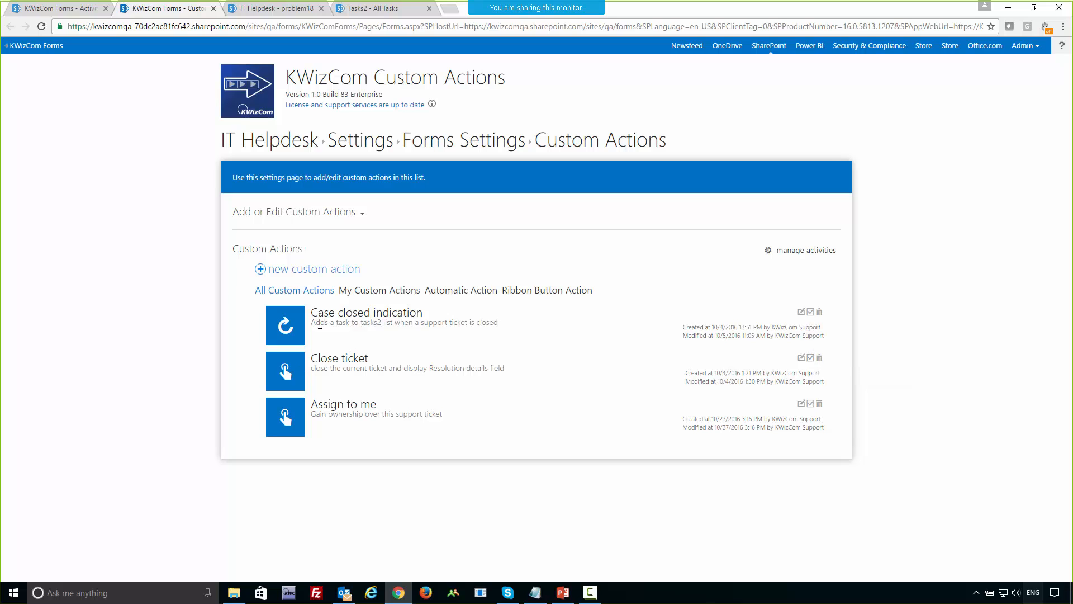
# Open the Close ticket custom action and examine its action settings, especially the editable fields.
pyautogui.moveTo(311, 312); pyautogui.dragTo(442, 324)
pyautogui.click(355, 360)
pyautogui.click(803, 359)
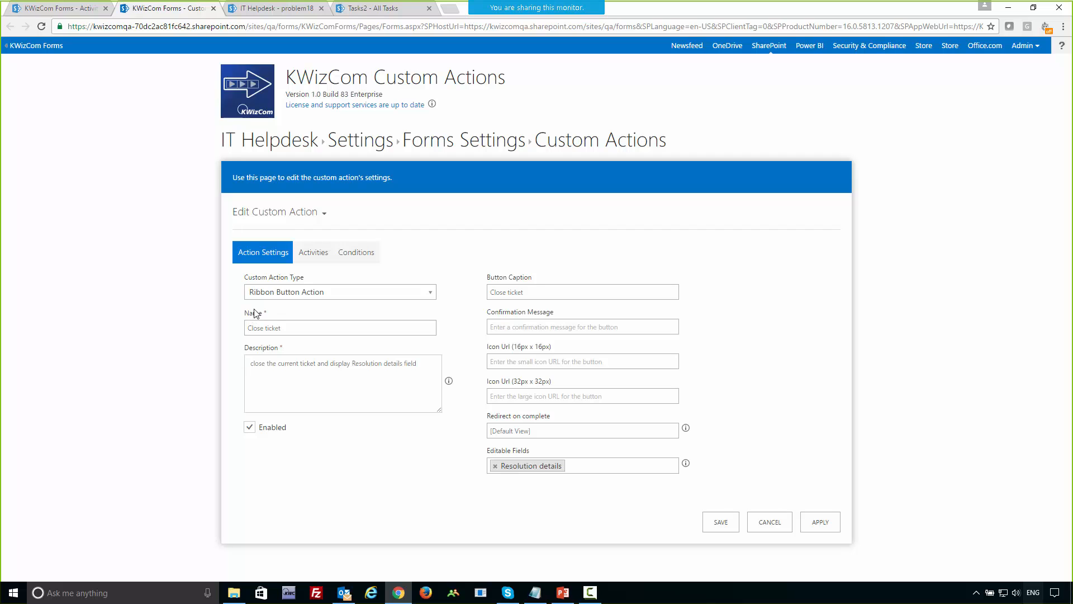
pyautogui.click(62, 8)
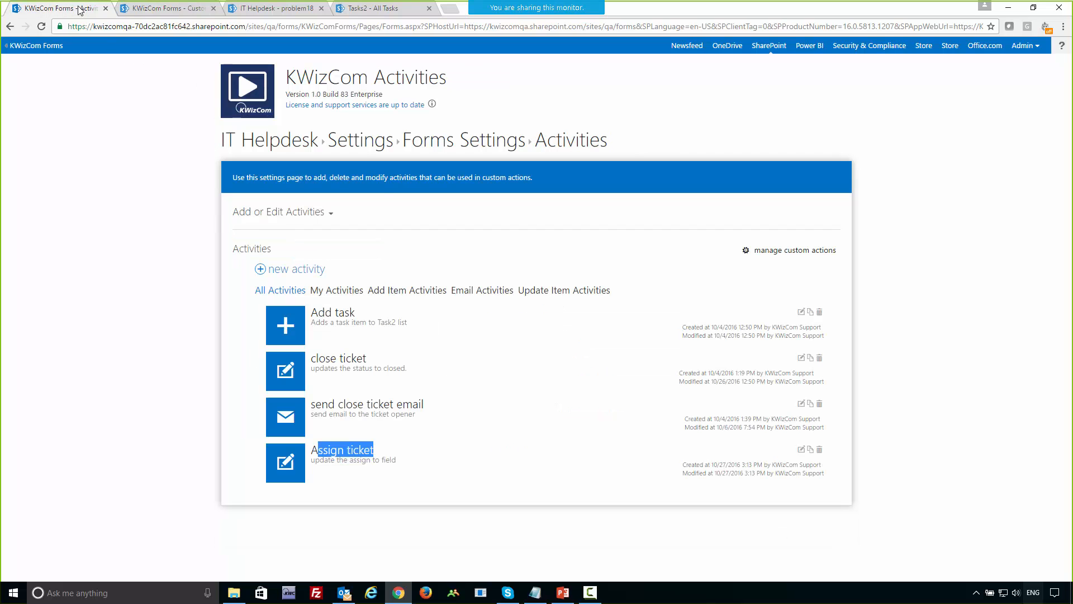
pyautogui.click(259, 7)
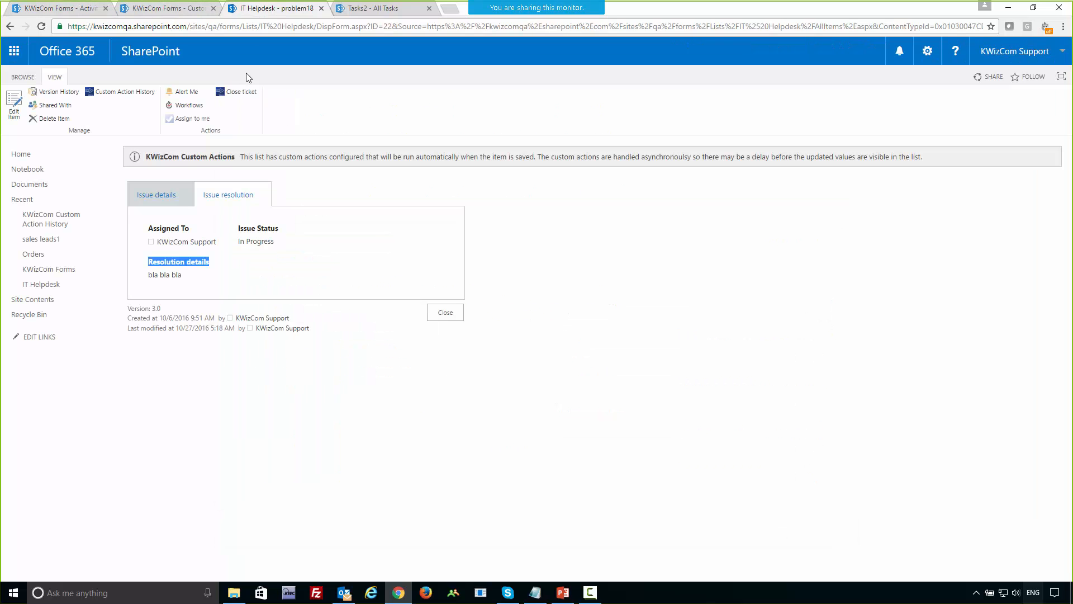
pyautogui.click(165, 8)
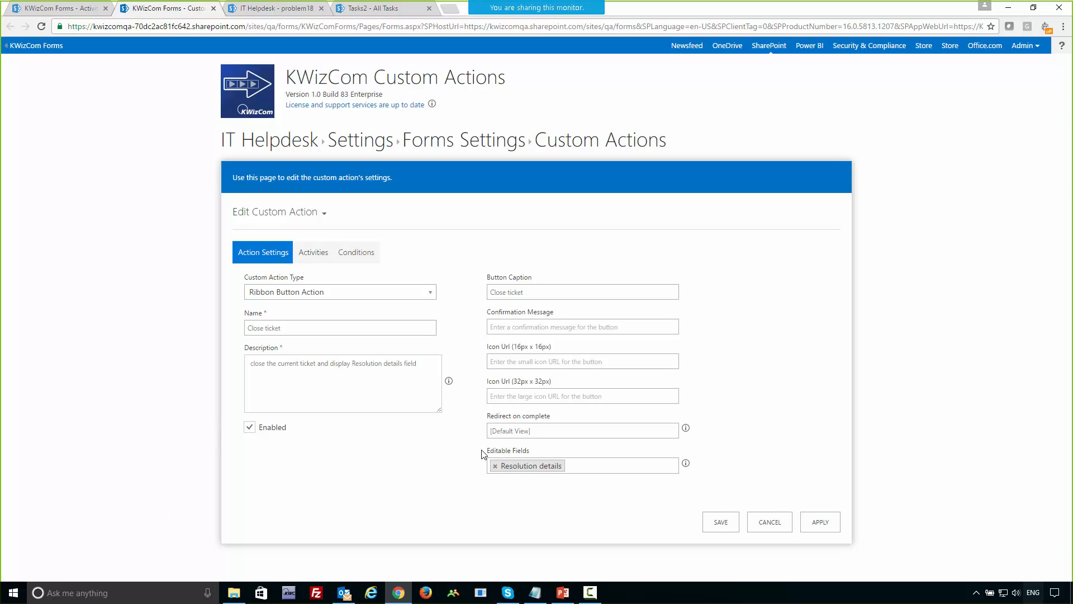
pyautogui.moveTo(488, 451)
pyautogui.mouseDown()
pyautogui.moveTo(524, 451)
pyautogui.moveTo(476, 457)
pyautogui.mouseUp()
pyautogui.click(533, 450)
pyautogui.click(476, 457)
# Examine the Close ticket action's activities and conditions and leave it without saving.
pyautogui.click(307, 259)
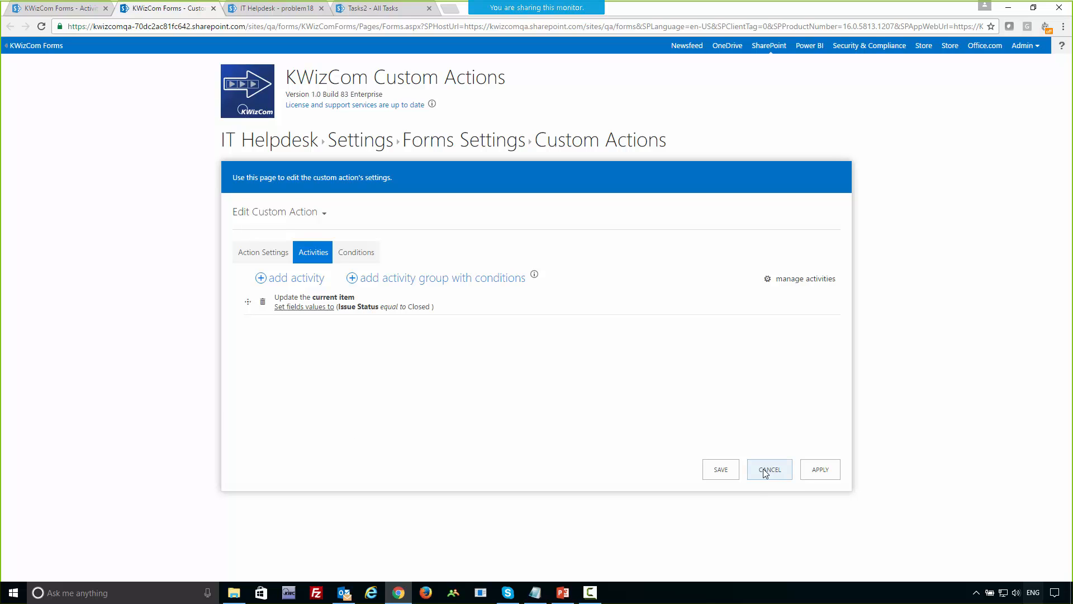
pyautogui.click(357, 253)
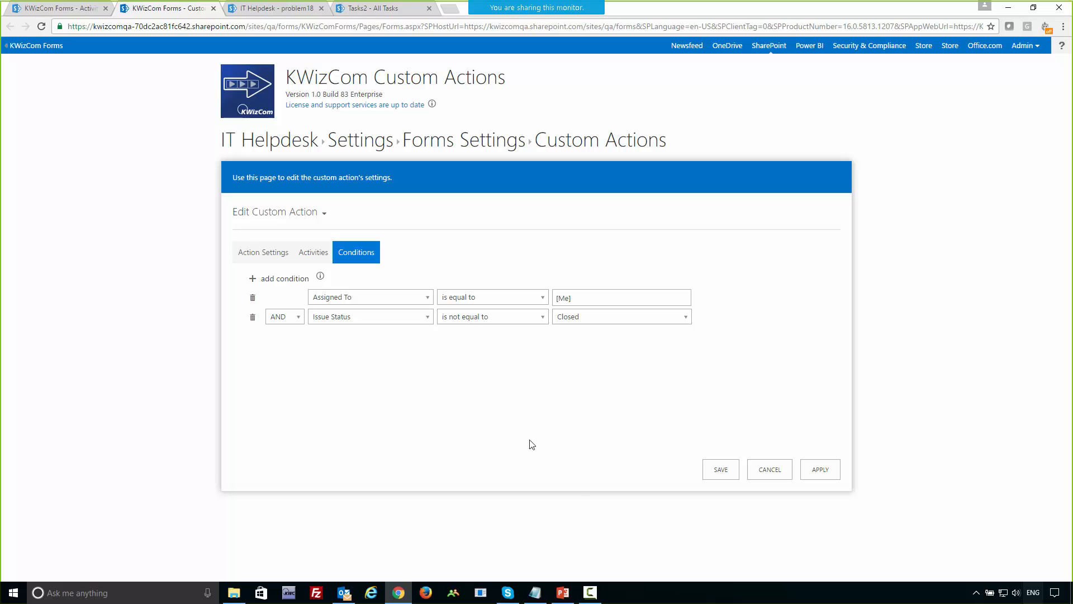
pyautogui.click(761, 473)
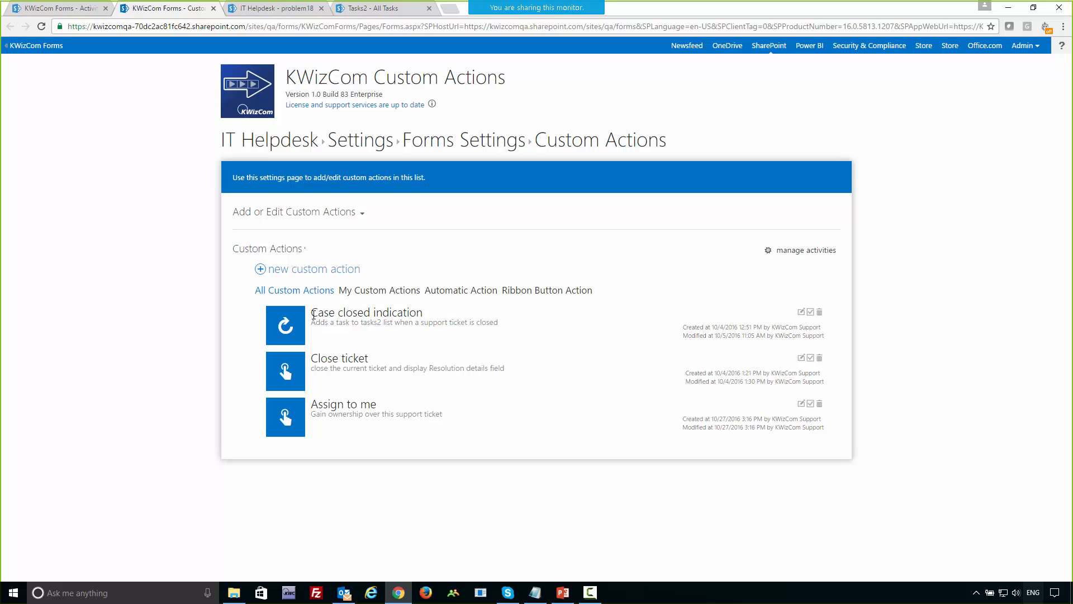
# Examine the Case closed indication action's run events, activities and conditions, and leave it without saving.
pyautogui.moveTo(313, 315); pyautogui.dragTo(447, 314)
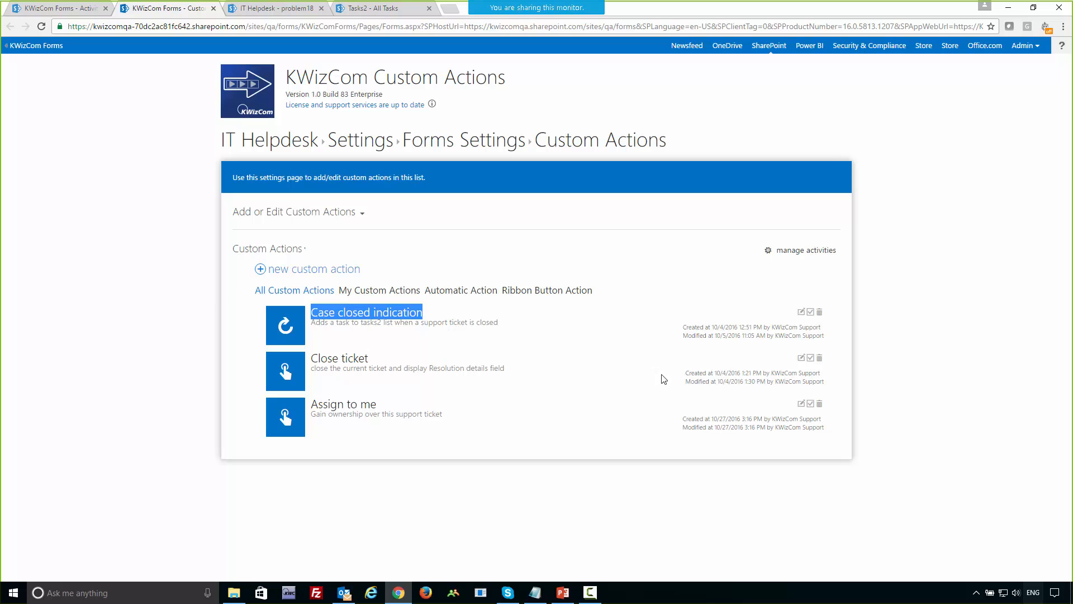
pyautogui.click(802, 315)
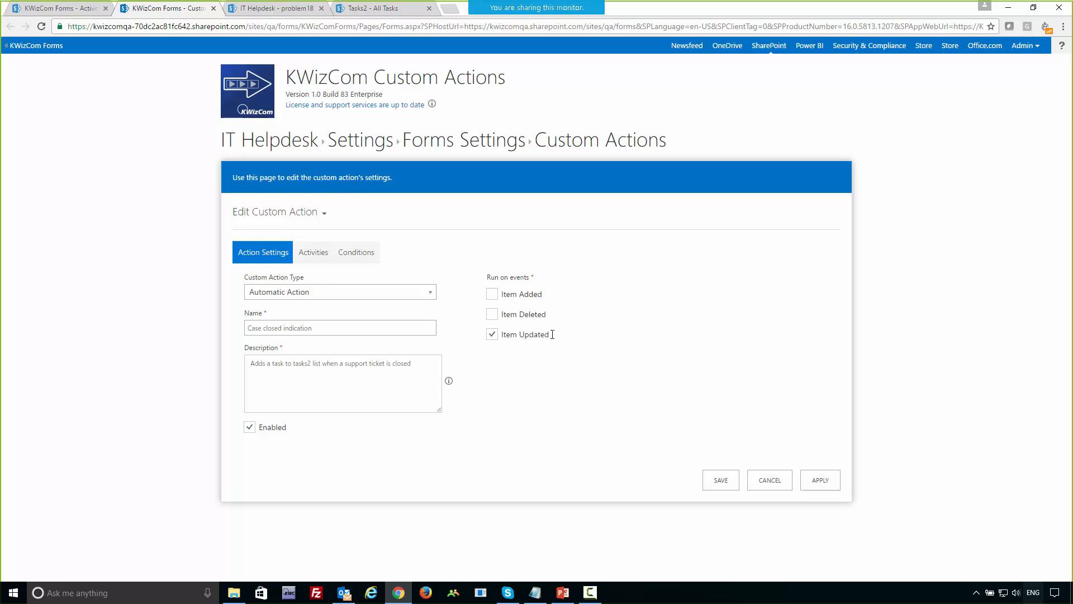
pyautogui.moveTo(552, 335); pyautogui.dragTo(504, 341)
pyautogui.click(314, 253)
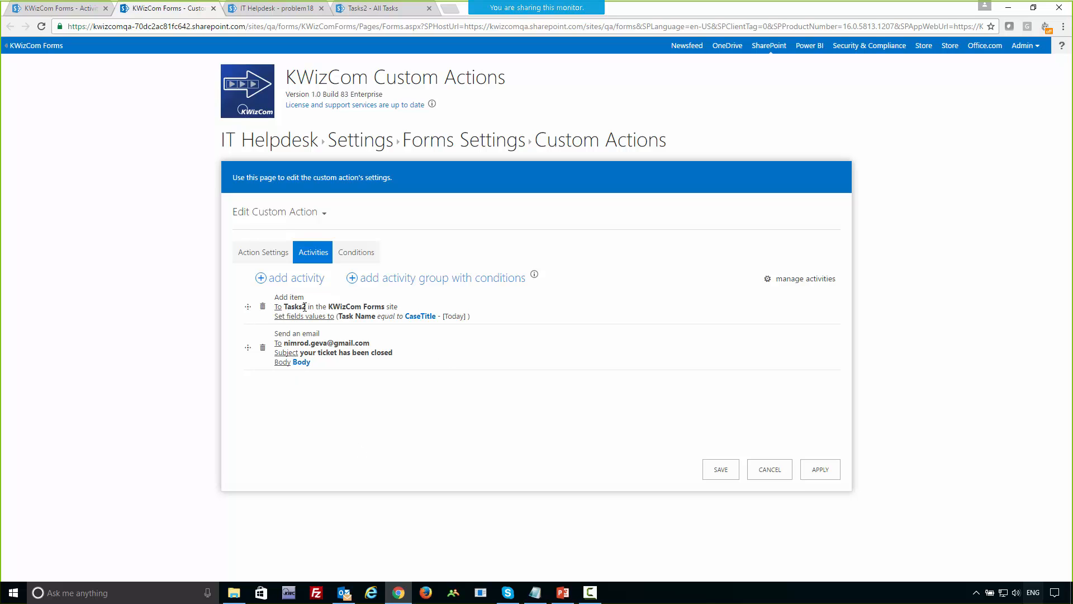
pyautogui.moveTo(305, 307); pyautogui.dragTo(289, 307)
pyautogui.click(332, 426)
pyautogui.click(358, 254)
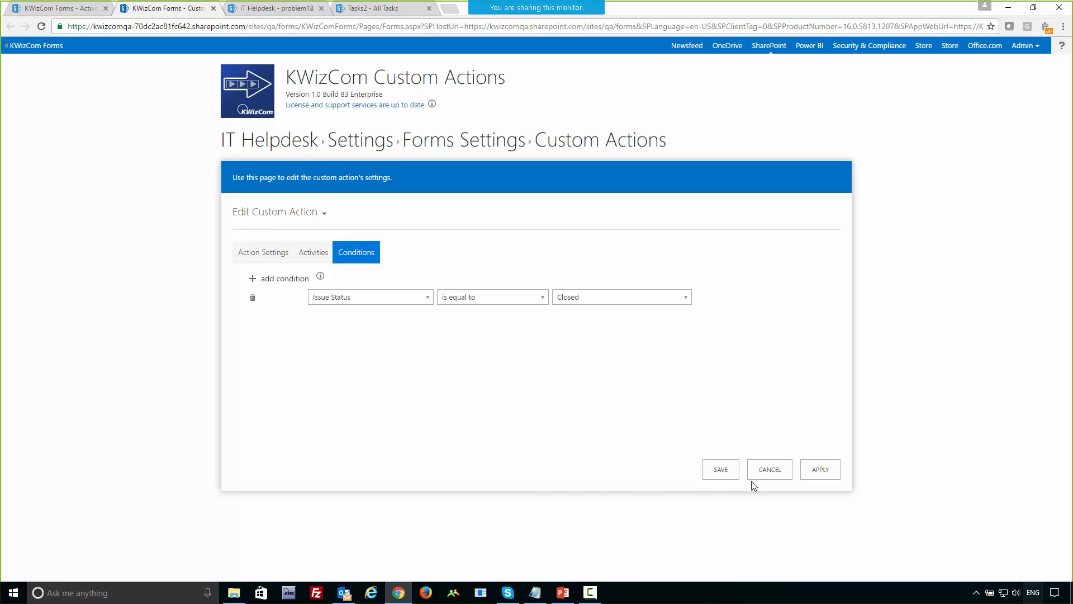
pyautogui.click(769, 471)
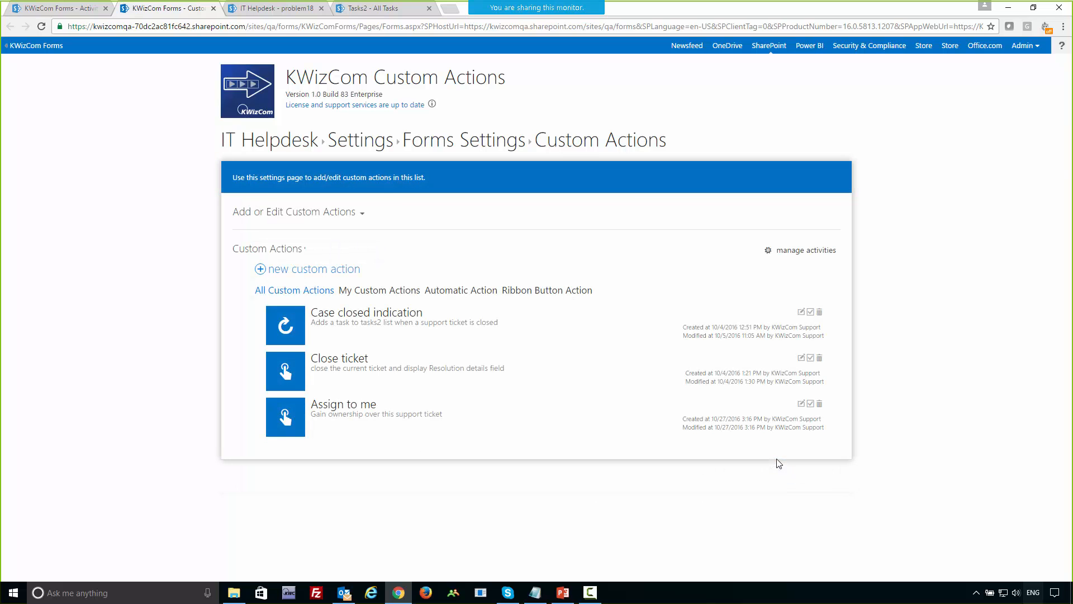
# Reload the problem18 ticket and run its Close ticket action.
pyautogui.click(257, 9)
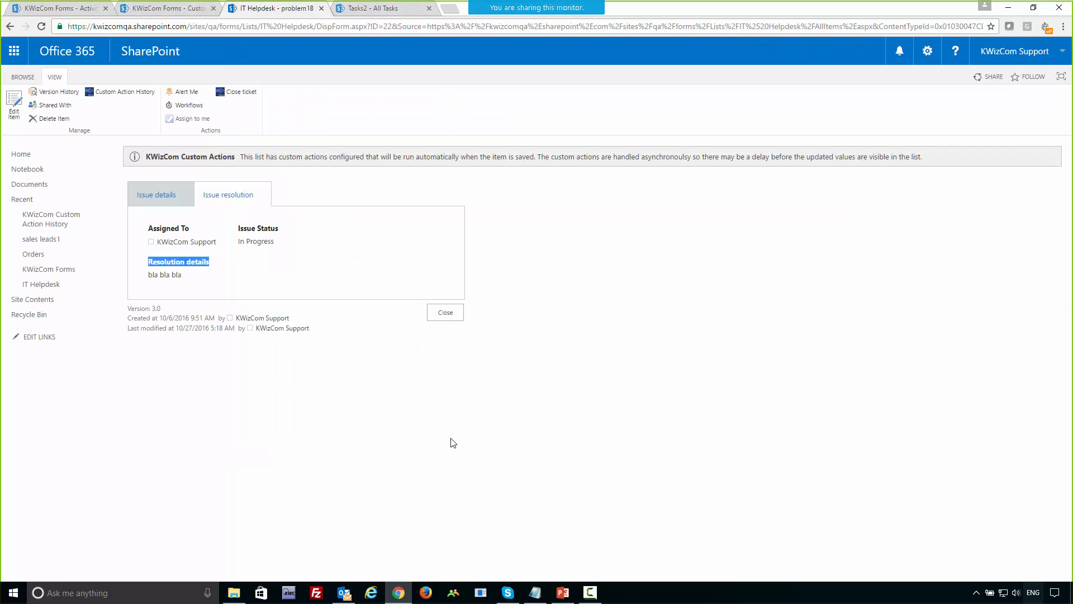
pyautogui.press('F5')
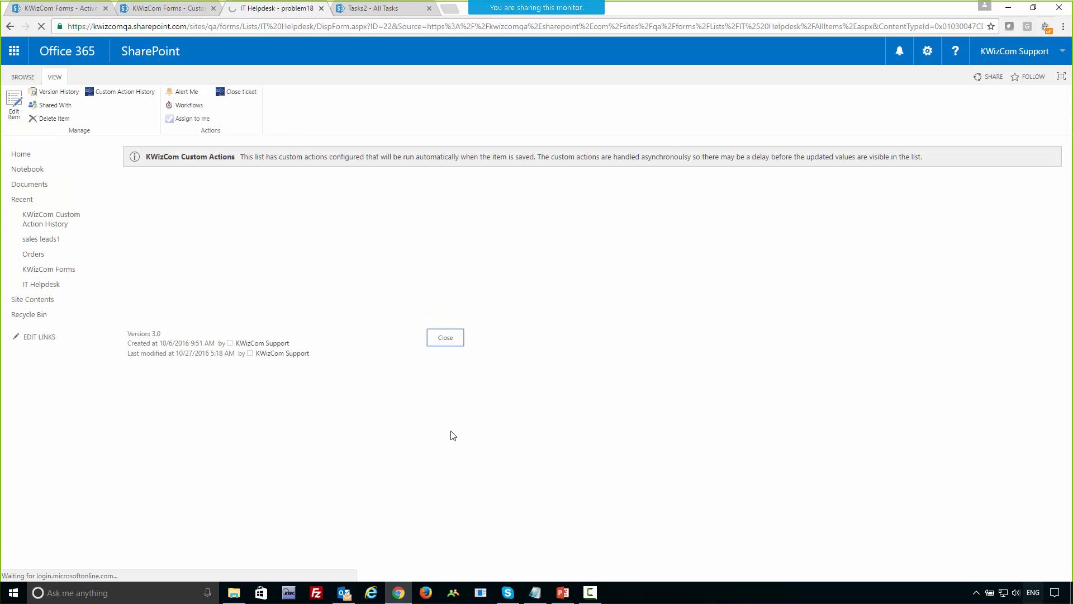
pyautogui.click(238, 96)
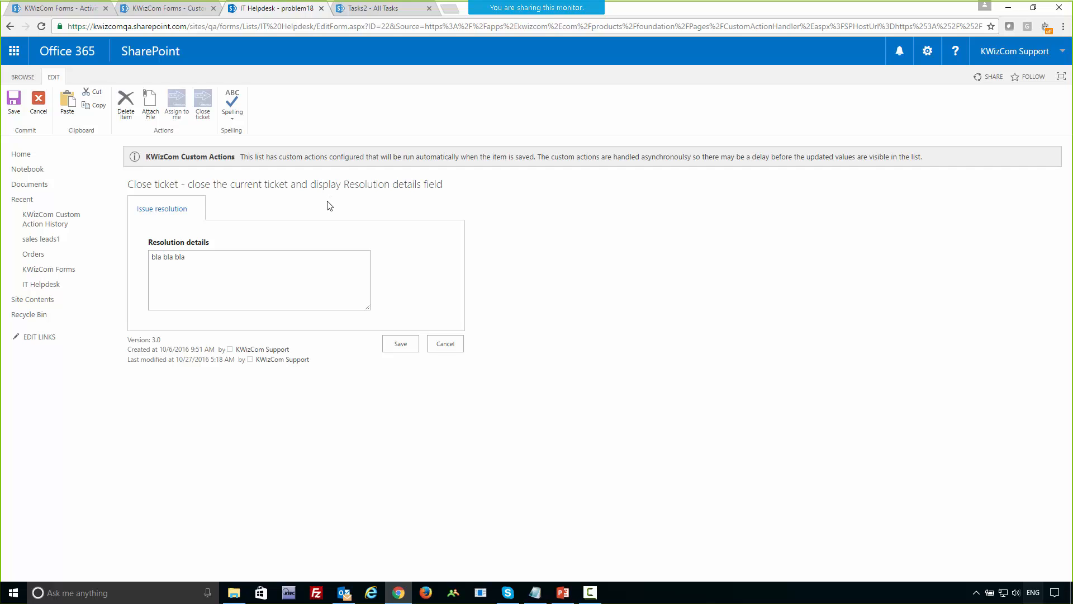
# Replace the ticket's resolution details with "ticket closed and that's it" and save the ticket.
pyautogui.moveTo(211, 258); pyautogui.dragTo(148, 256)
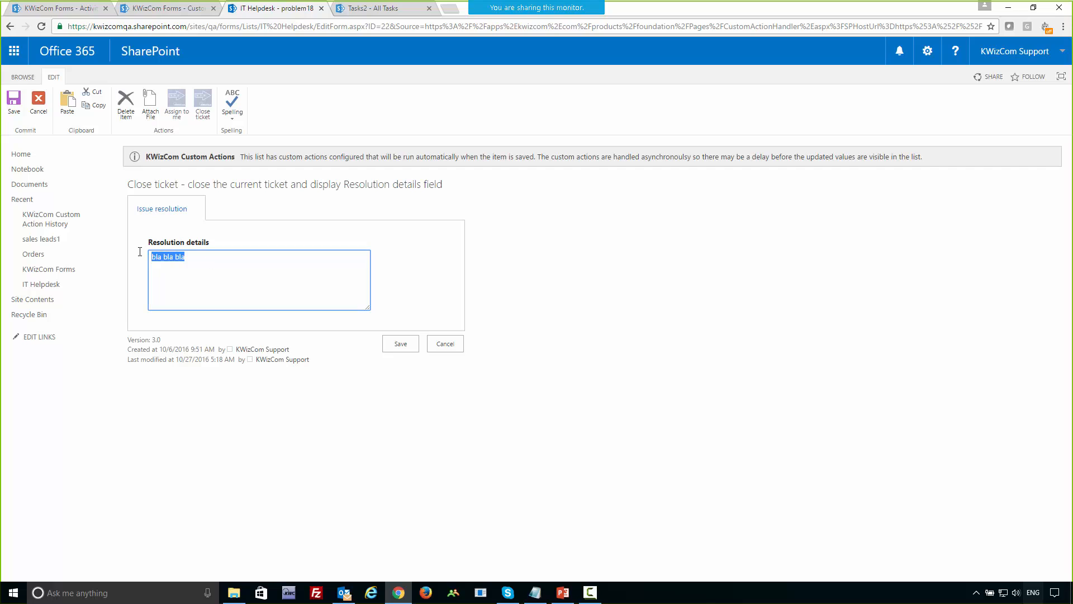
pyautogui.moveTo(210, 244); pyautogui.dragTo(152, 259)
pyautogui.write('ticket ')
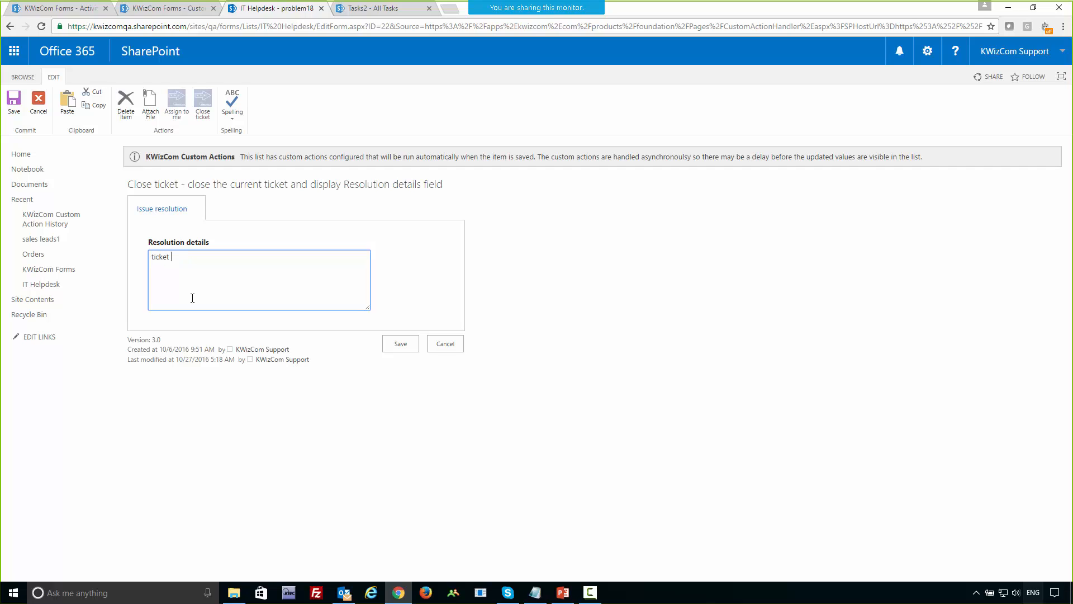
pyautogui.write("closed and that's it!")
pyautogui.click(409, 349)
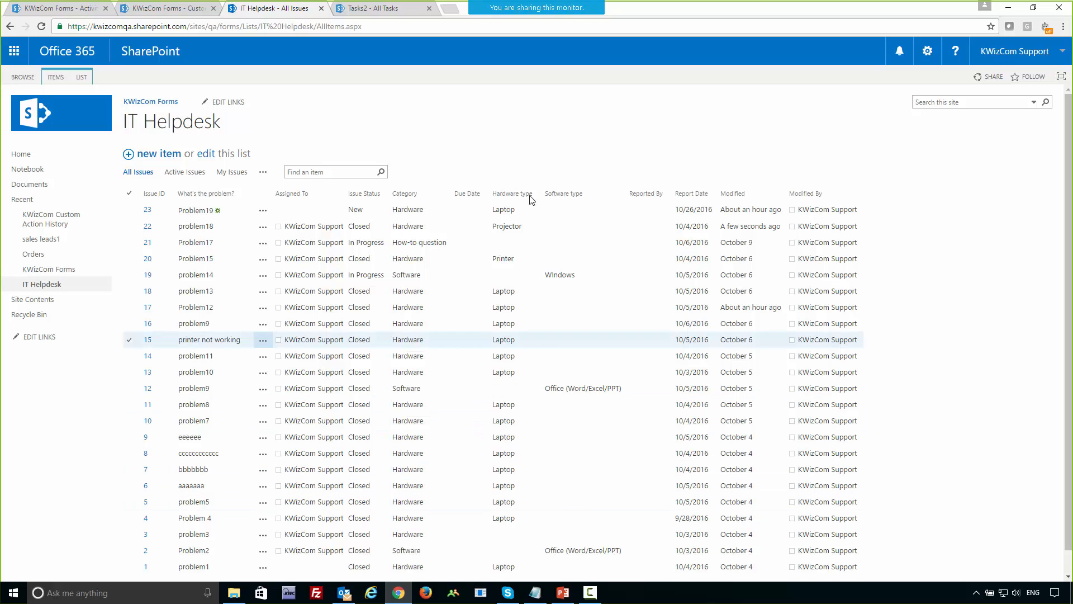
# Reload the Tasks2 list to check the task created for the closed ticket.
pyautogui.moveTo(566, 6)
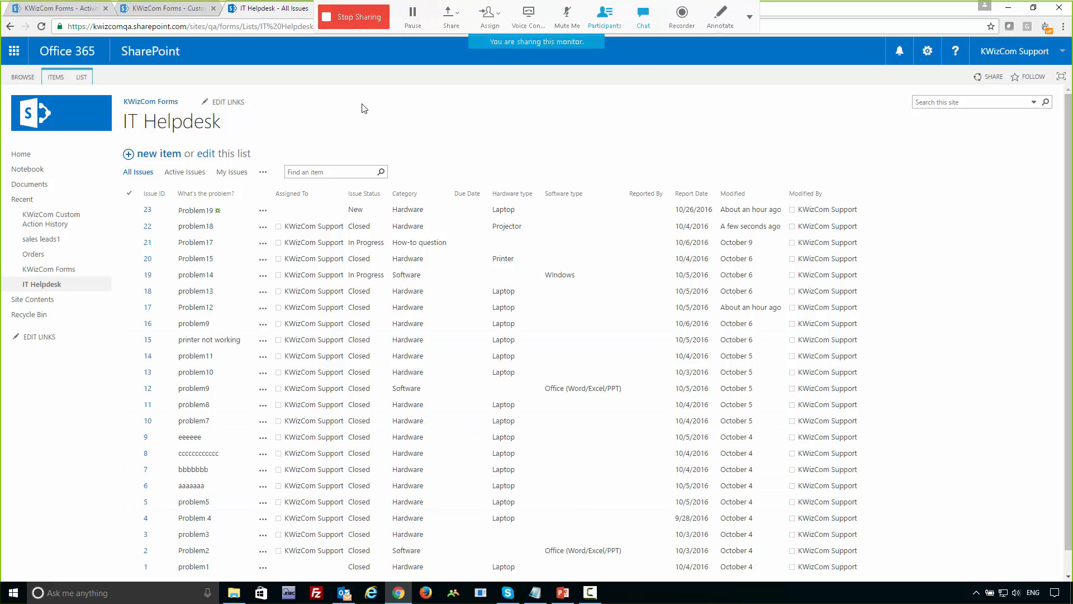
pyautogui.click(369, 8)
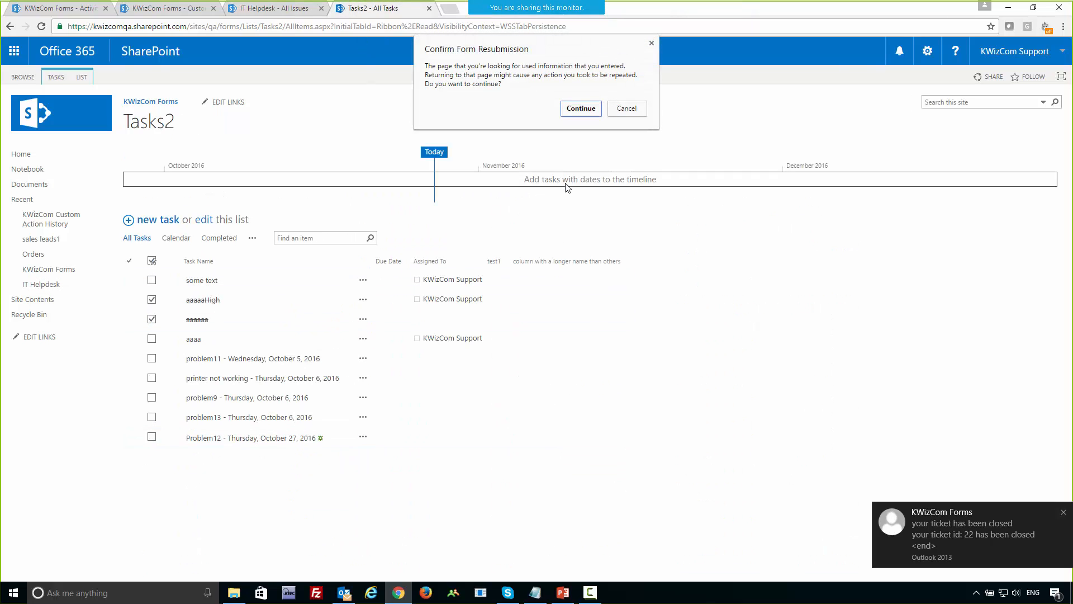
pyautogui.click(575, 108)
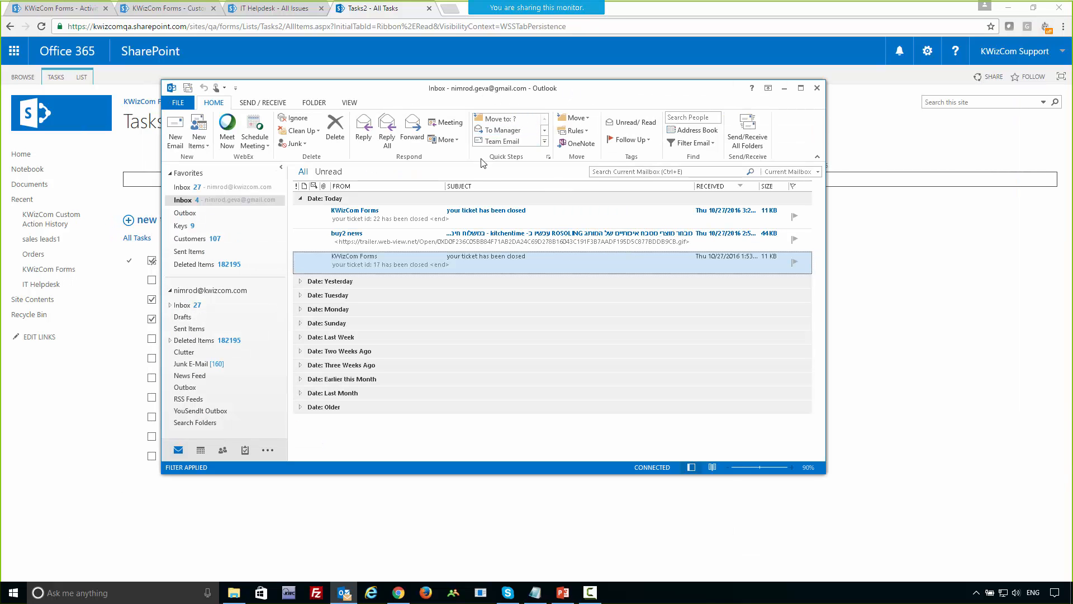
# Read the newest "your ticket has been closed" email in Outlook, check its ticket ID, and put the mailbox away.
pyautogui.click(361, 220)
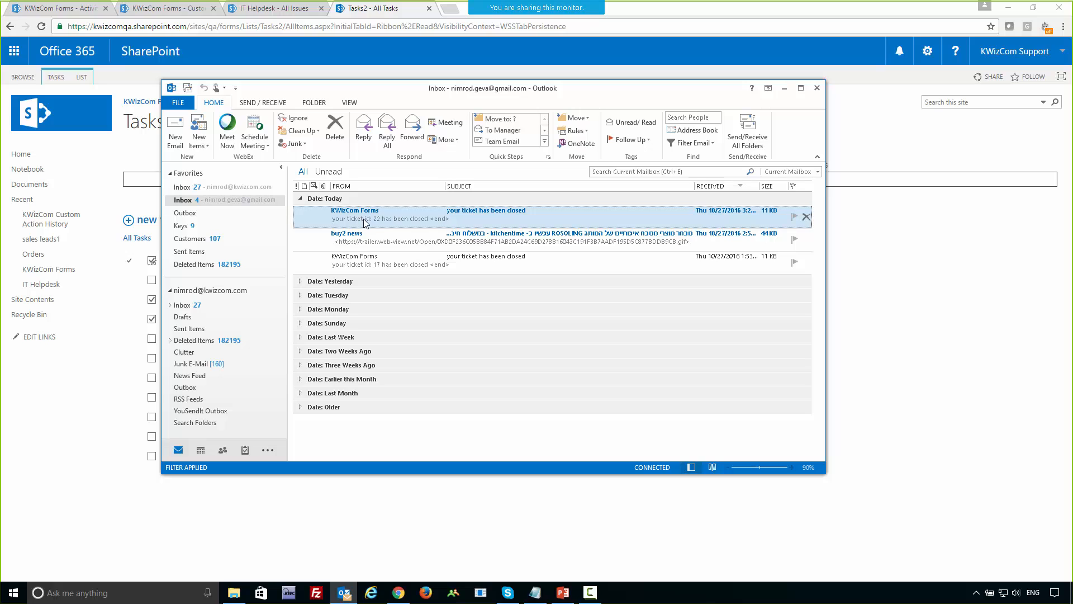
pyautogui.doubleClick(385, 223)
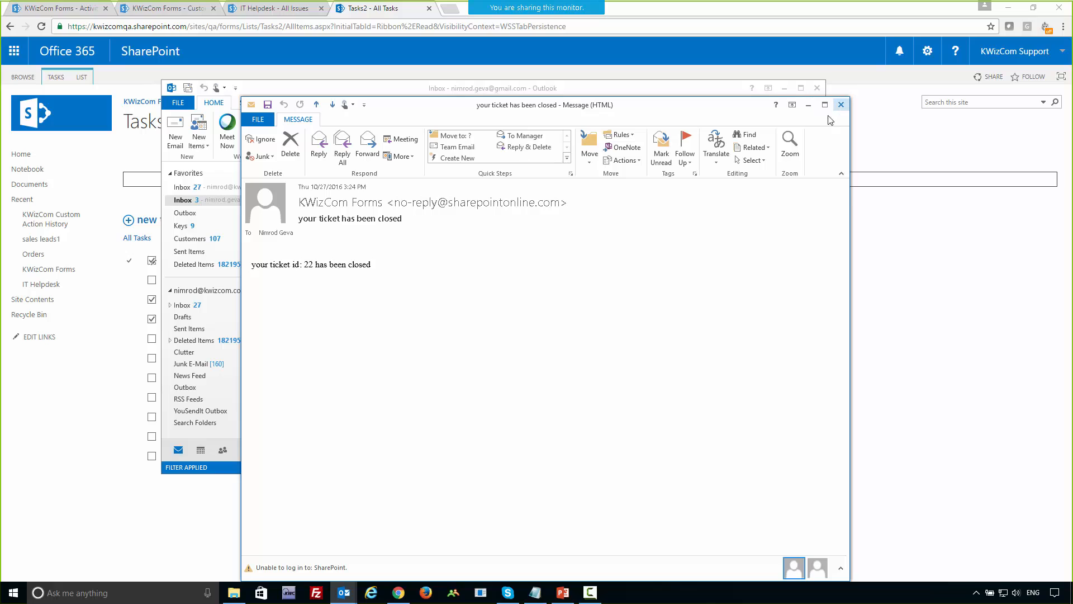
pyautogui.doubleClick(296, 264)
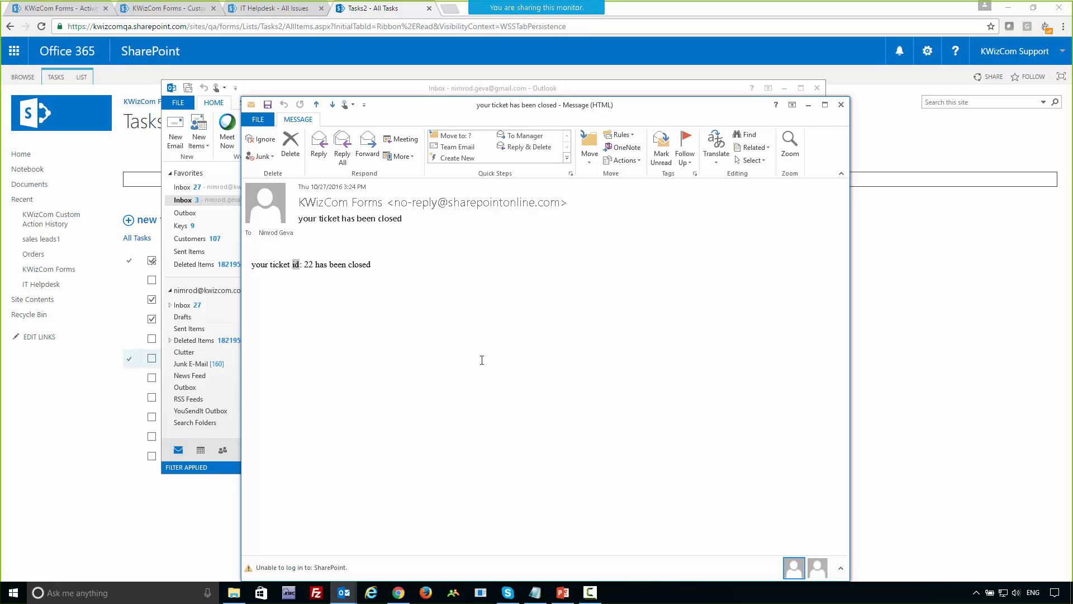
pyautogui.click(841, 104)
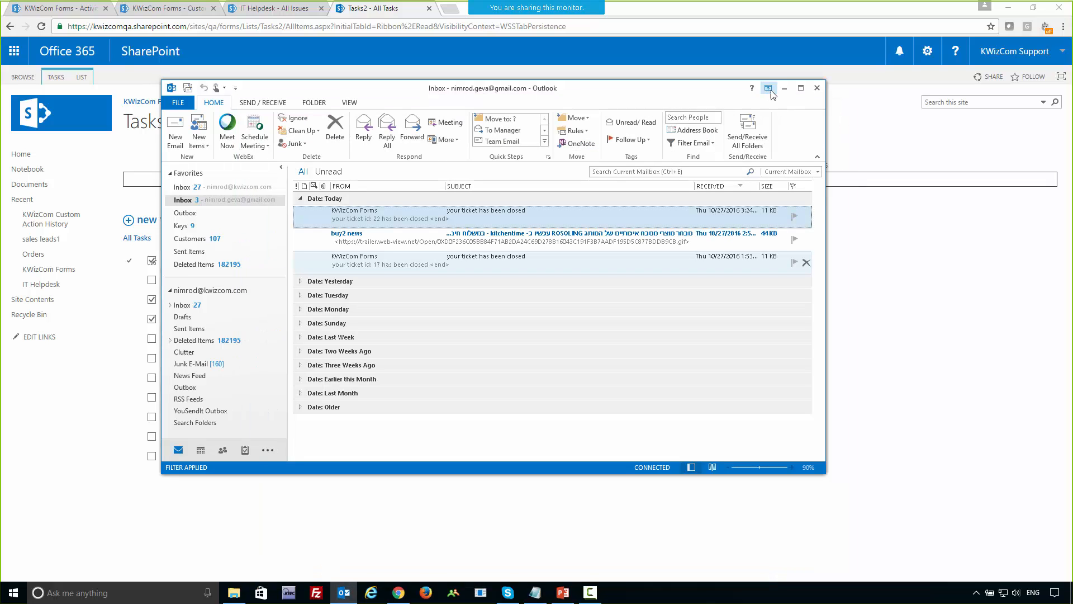
pyautogui.click(785, 89)
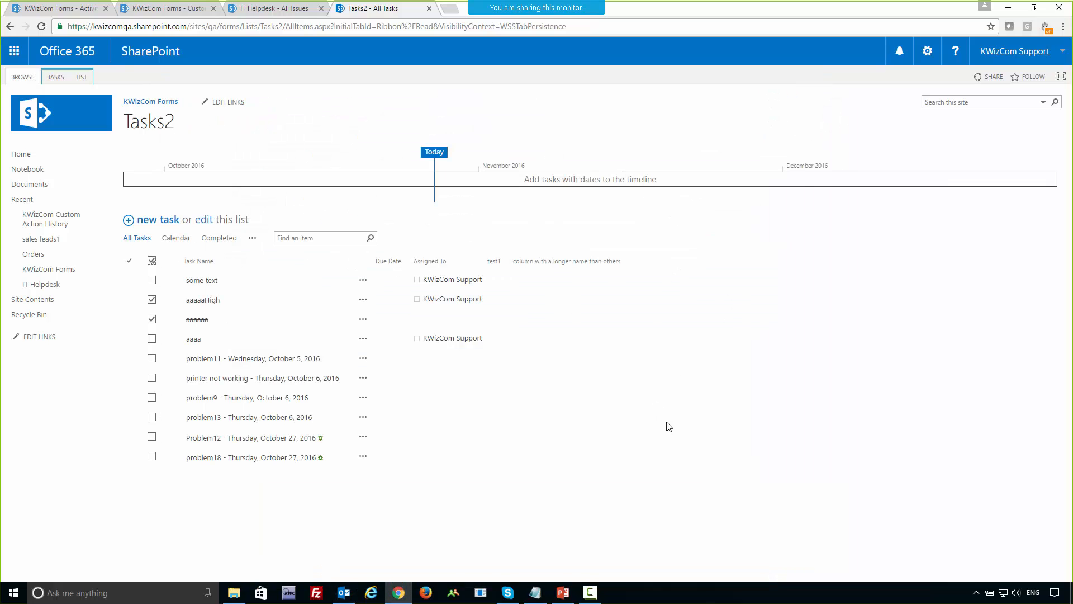
# Switch to PowerPoint and advance the slide show to the Activity groups demo slide.
pyautogui.hotkey('alt', 'Tab')
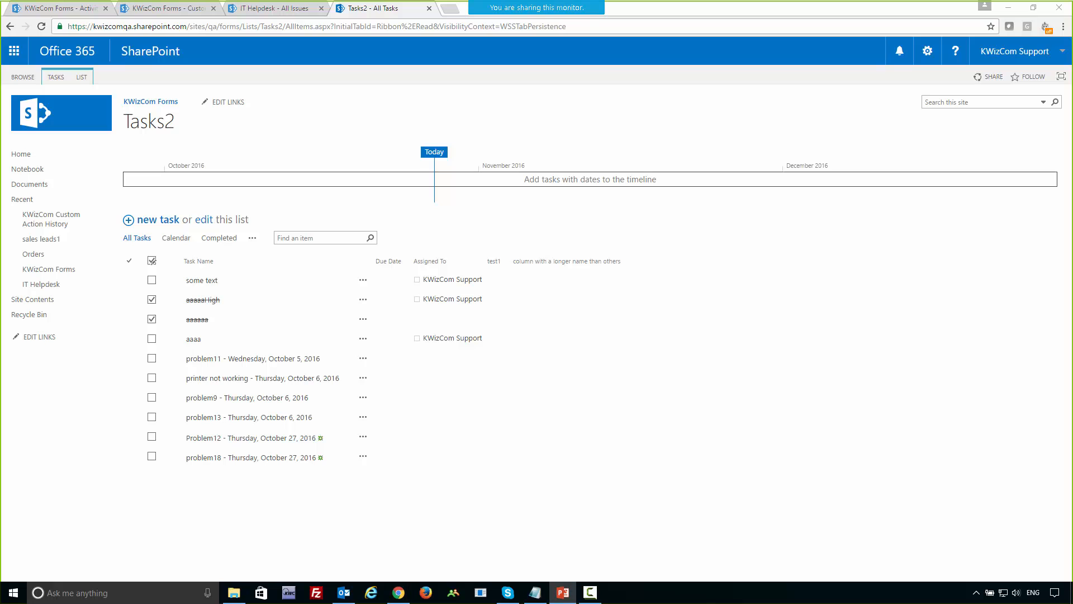
pyautogui.hotkey('shift', 'F5')
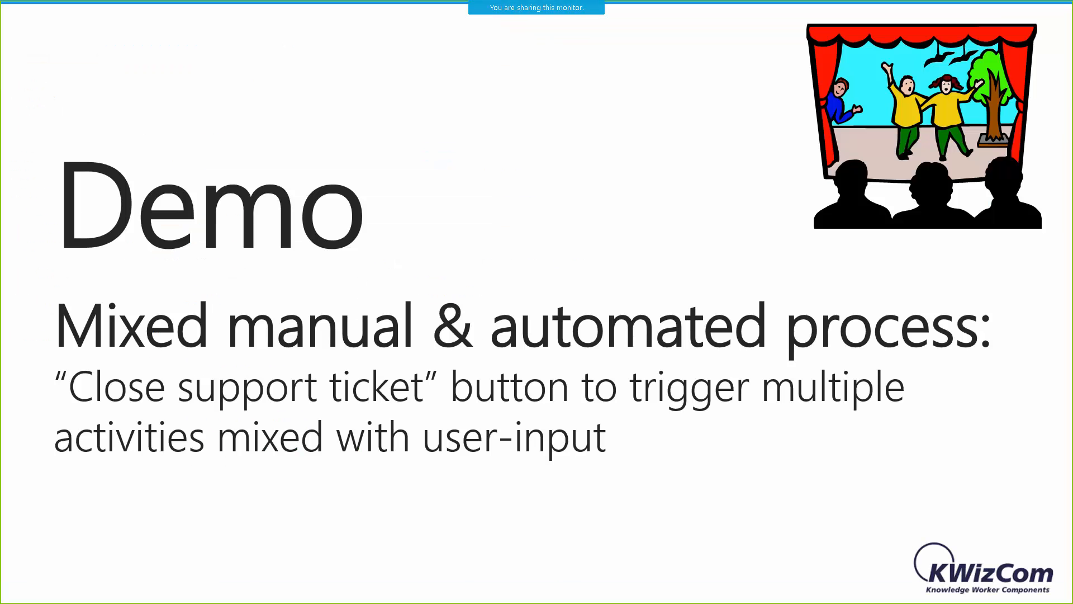
pyautogui.click(301, 481)
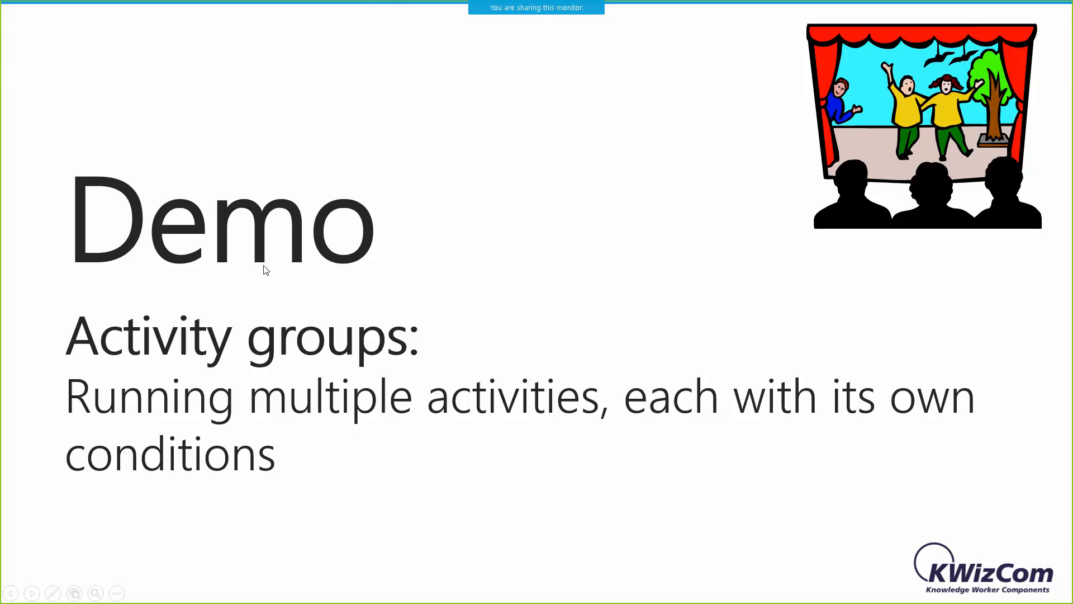
# Switch back to the browser and open the Case closed indication custom action's activities for editing.
pyautogui.hotkey('alt', 'Tab')
pyautogui.click(153, 12)
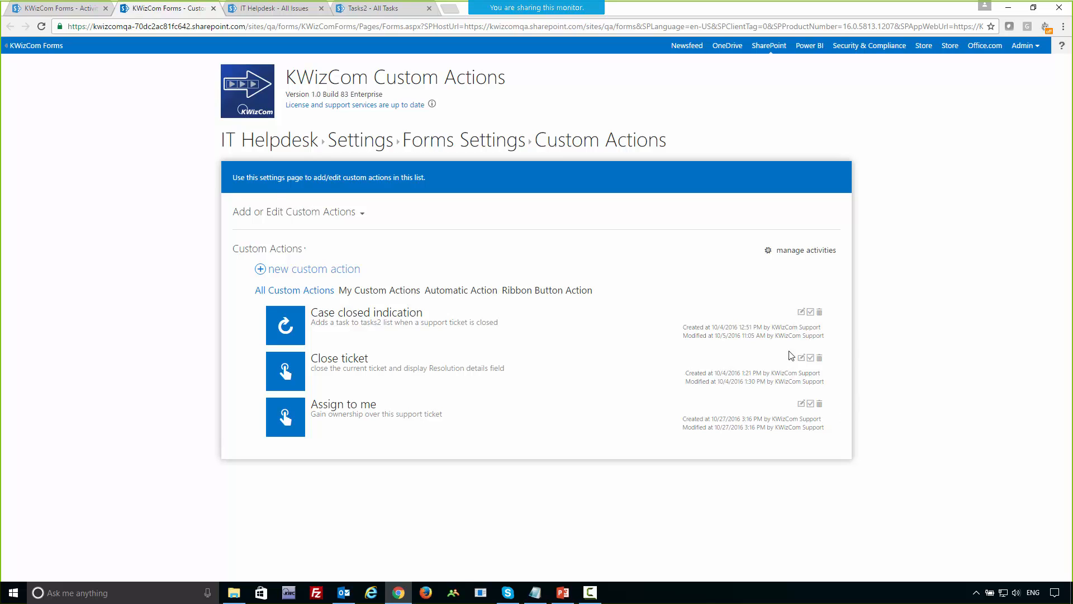
pyautogui.click(800, 312)
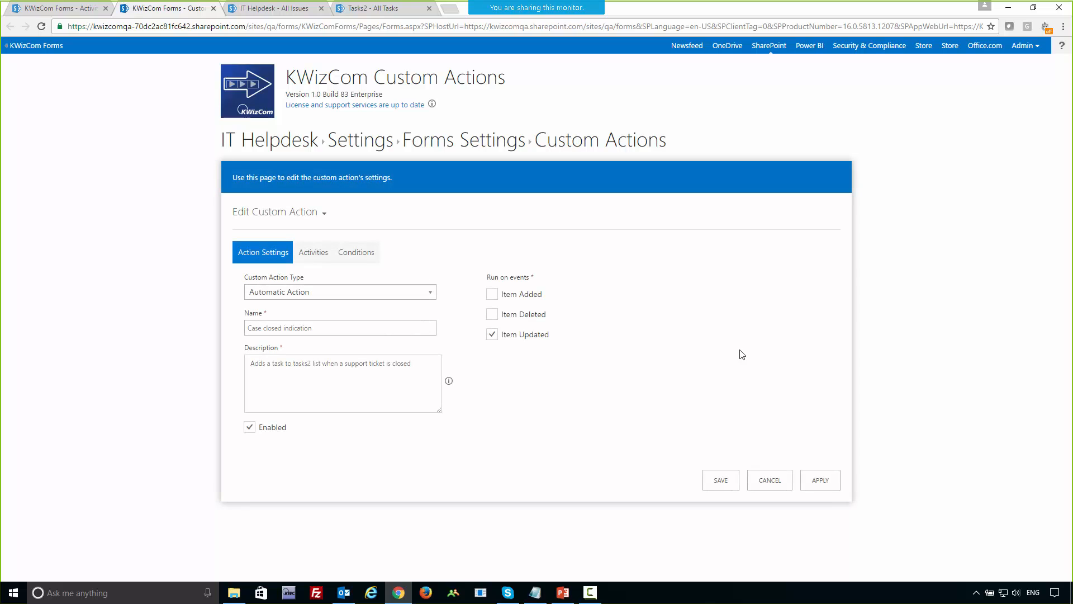
pyautogui.click(305, 257)
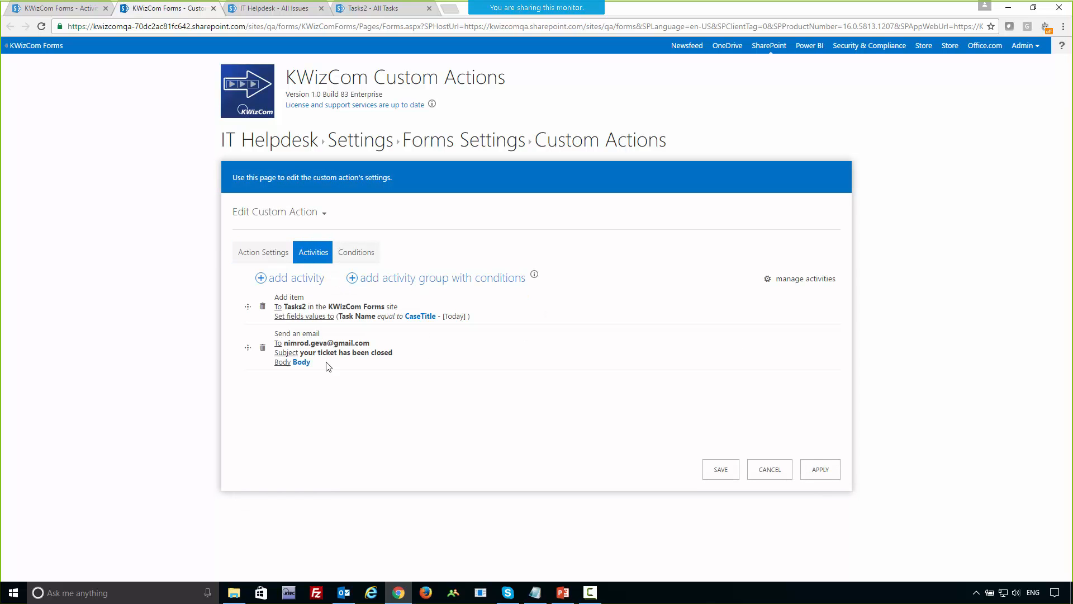
# Review the Case closed indication action's conditions and the activities available to add, and leave its editor without saving.
pyautogui.click(357, 256)
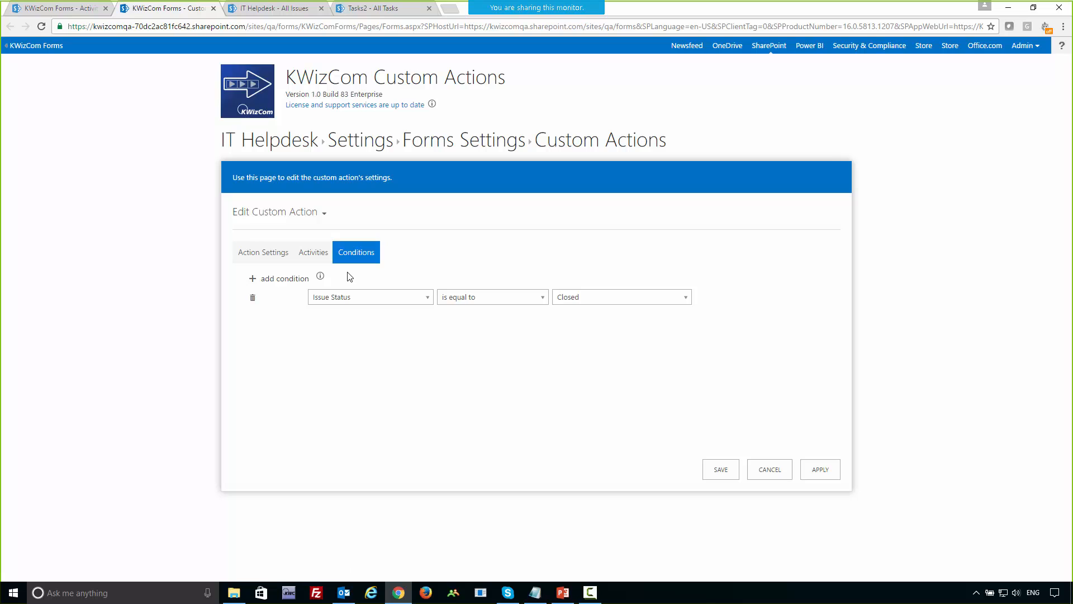
pyautogui.click(320, 260)
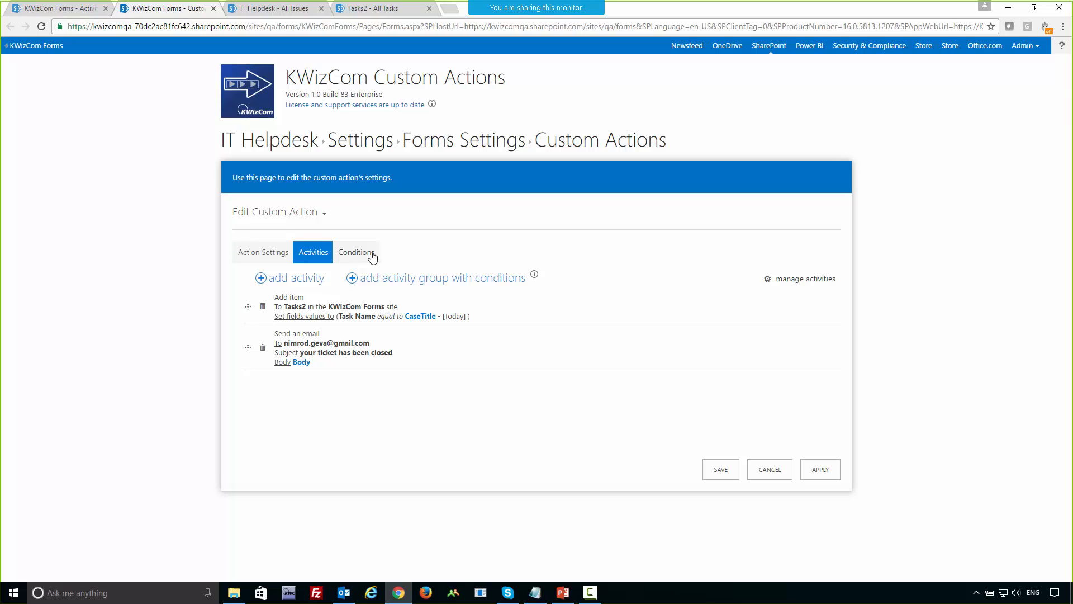
pyautogui.click(296, 280)
pyautogui.click(773, 470)
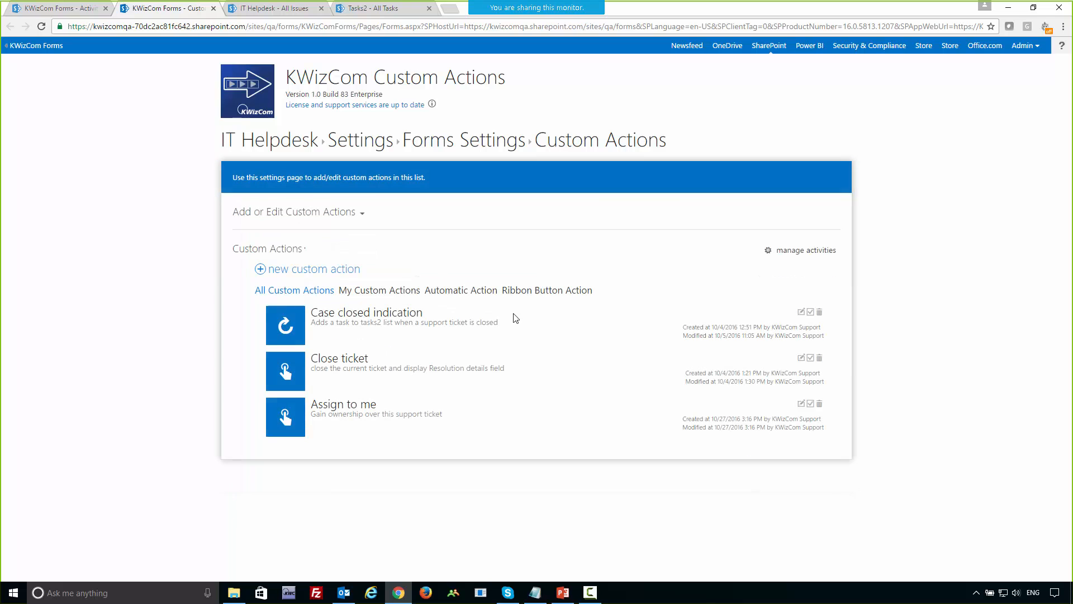
# Create a new custom action and add two conditional activity groups to its activities.
pyautogui.click(302, 272)
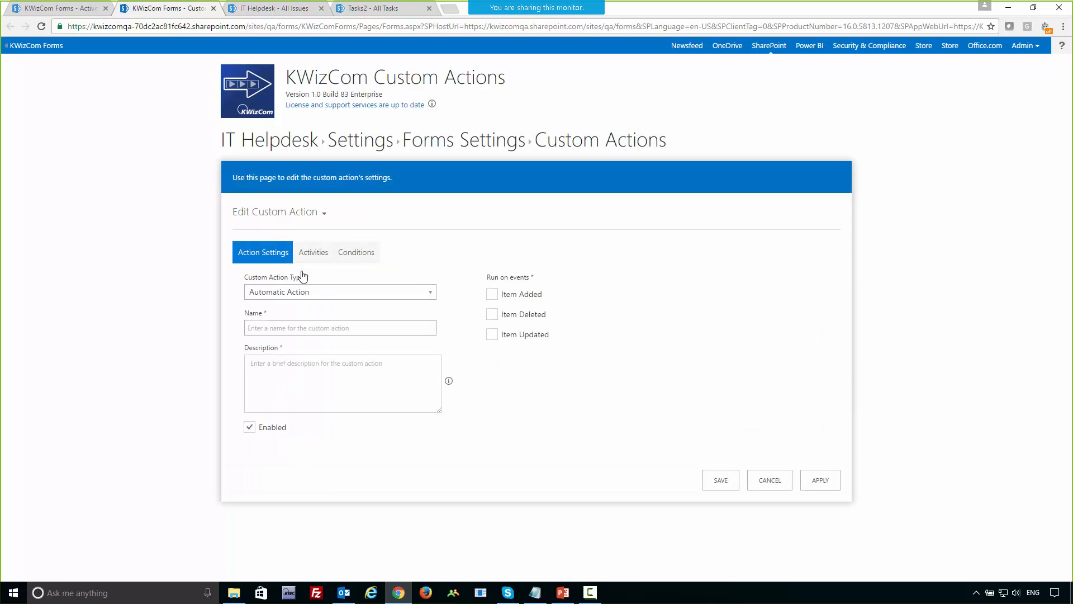
pyautogui.click(313, 253)
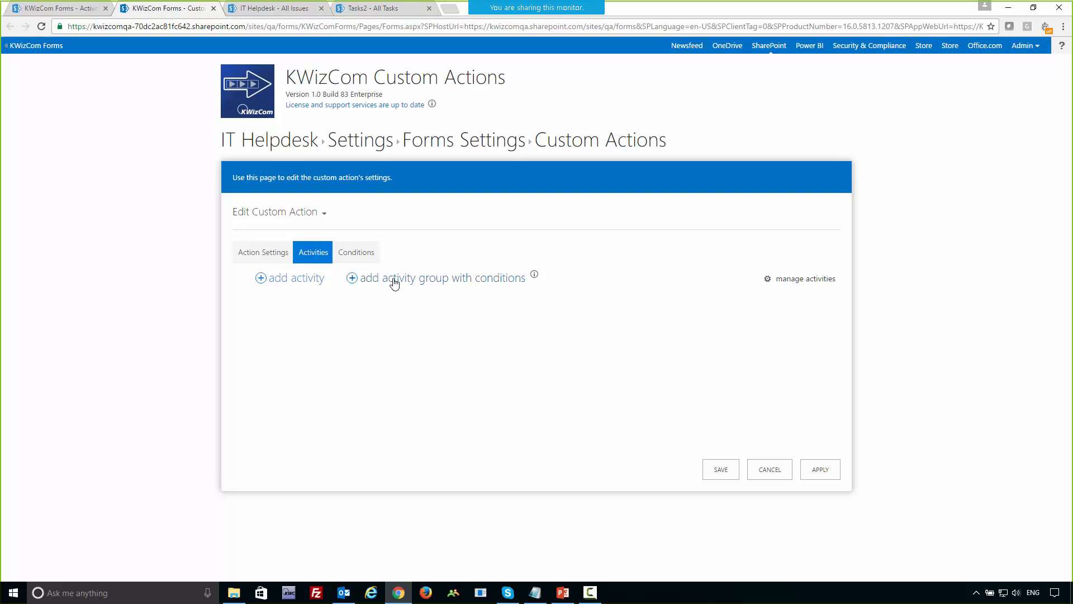
pyautogui.click(484, 286)
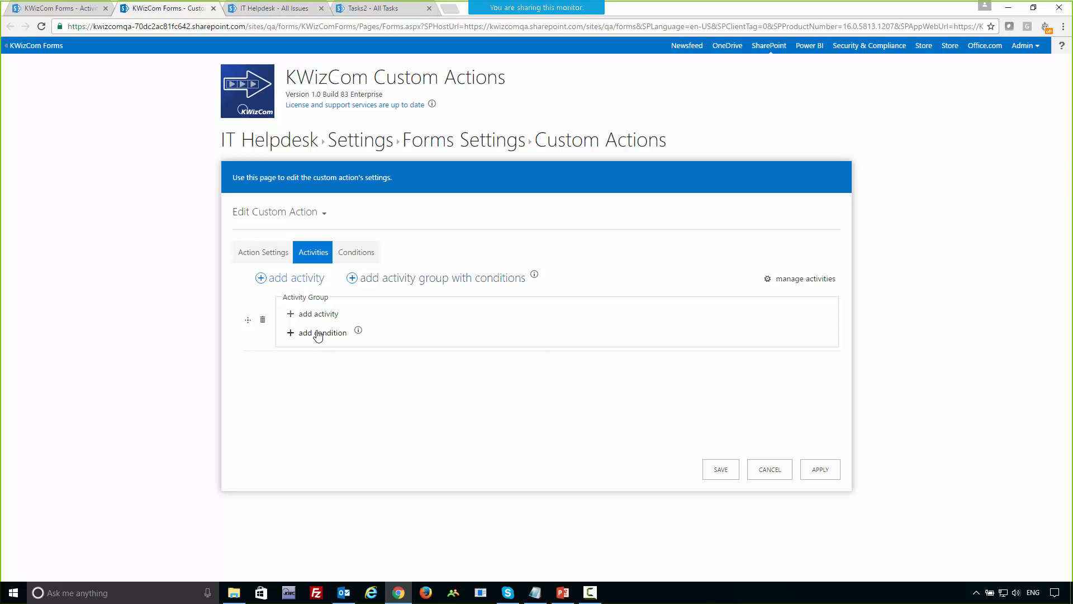
pyautogui.click(305, 284)
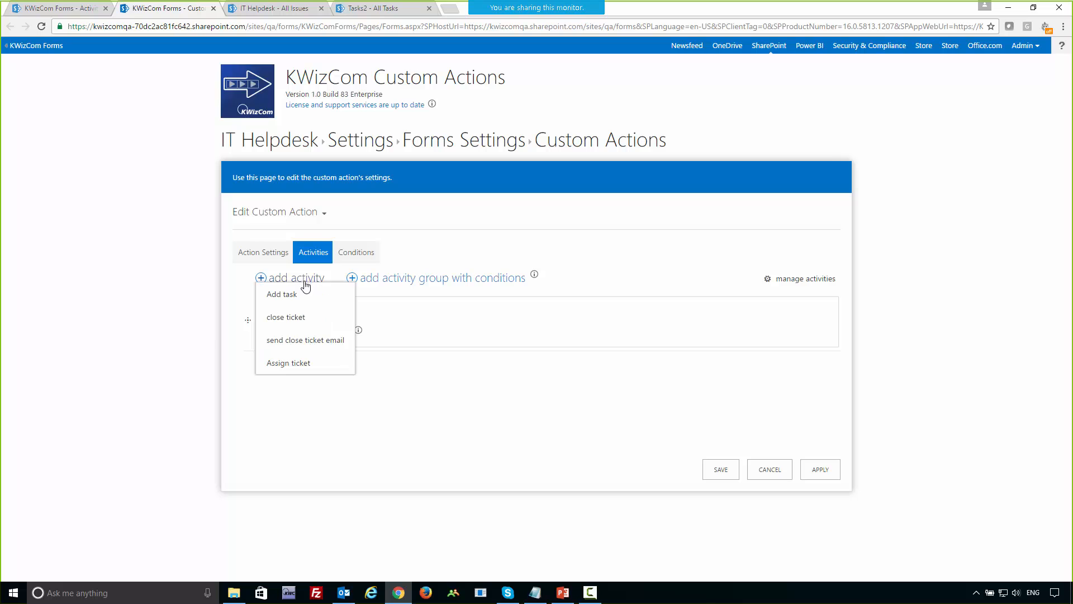
pyautogui.click(428, 284)
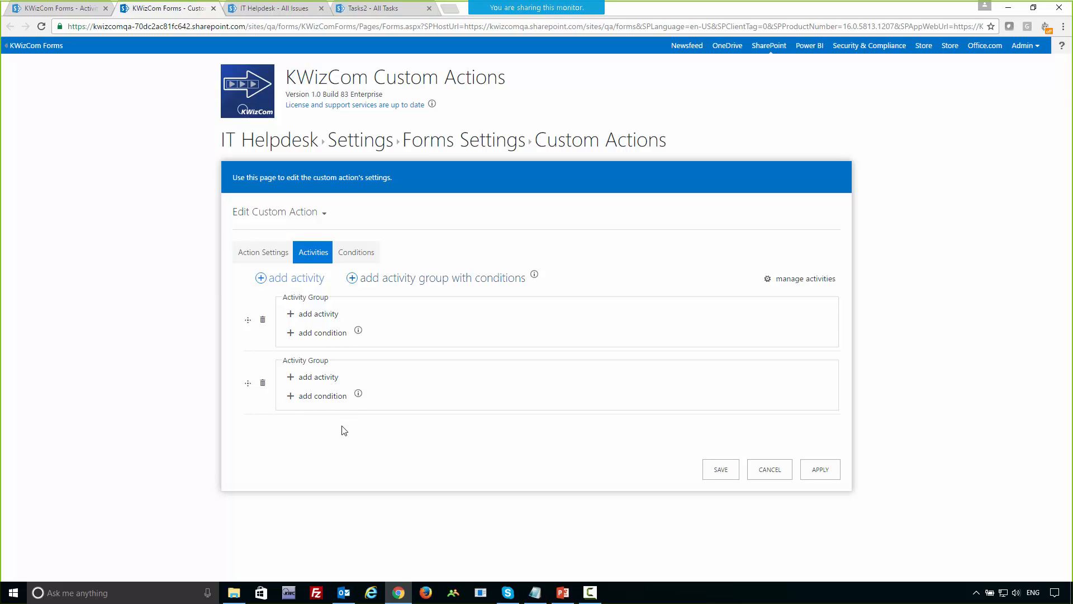
# Add the Assign ticket activity to the first activity group and a condition on the Assigned To column to the second group.
pyautogui.click(327, 315)
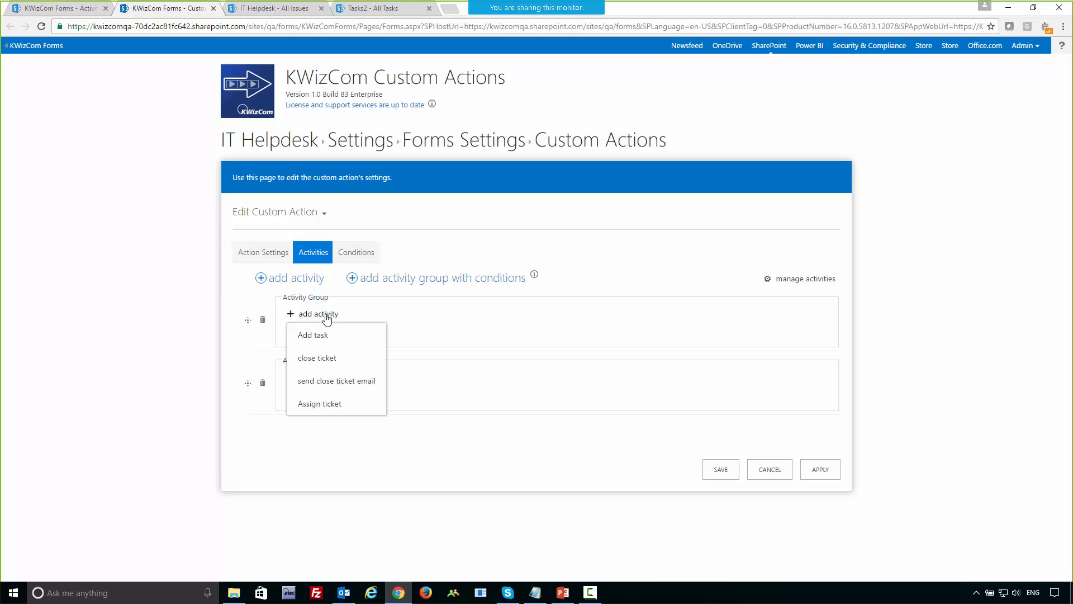
pyautogui.click(327, 404)
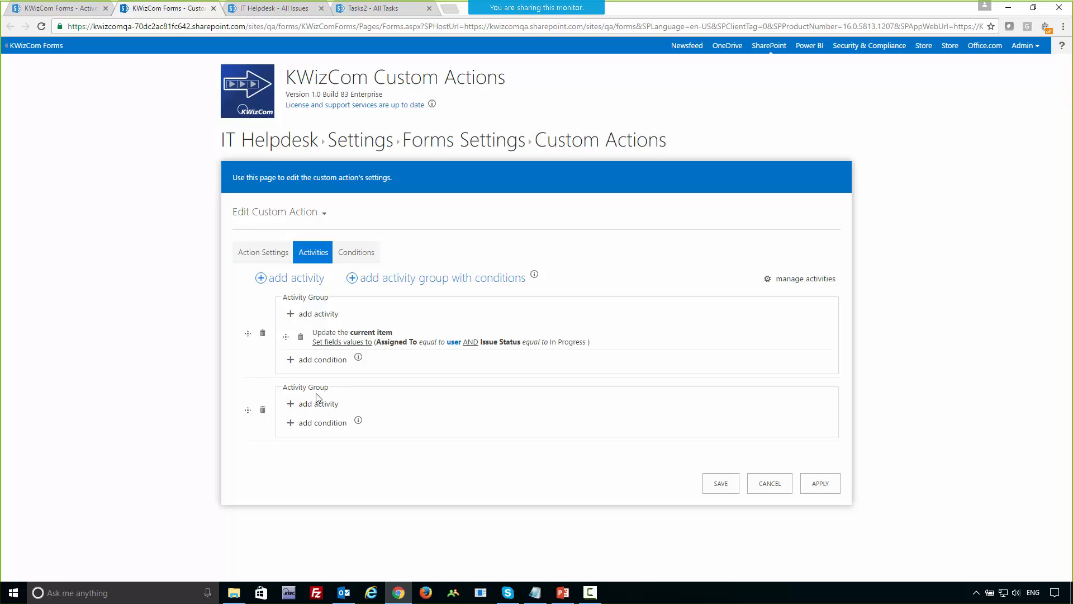
pyautogui.click(323, 425)
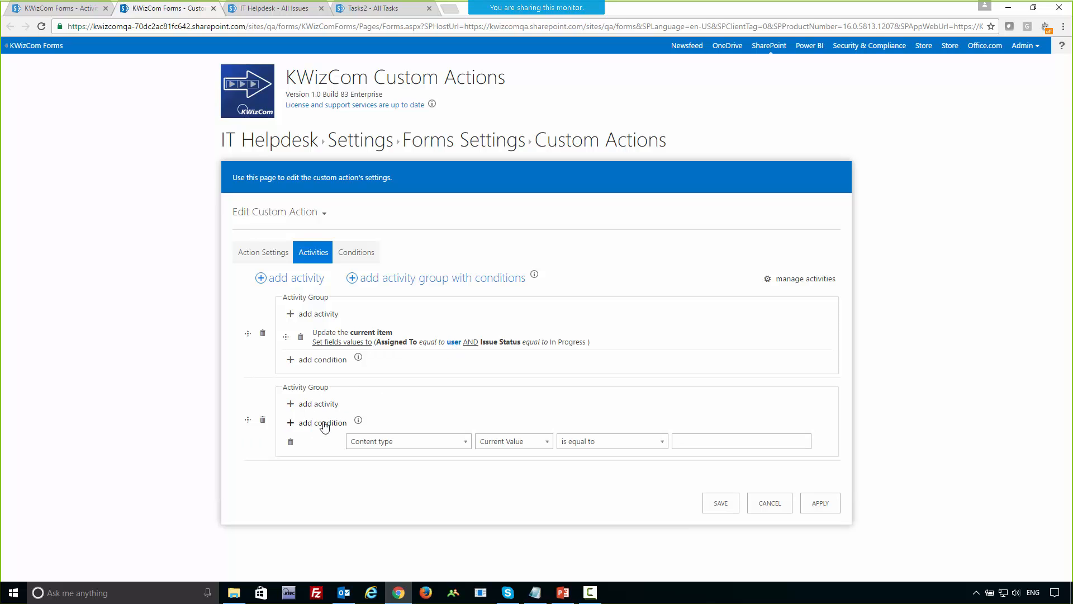
pyautogui.click(384, 442)
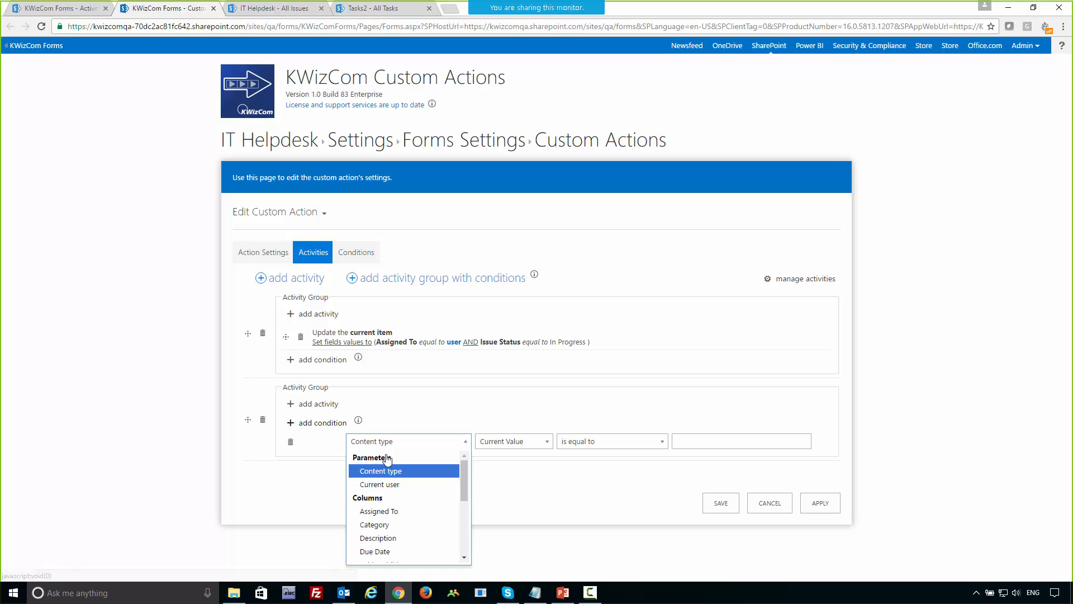
pyautogui.click(384, 511)
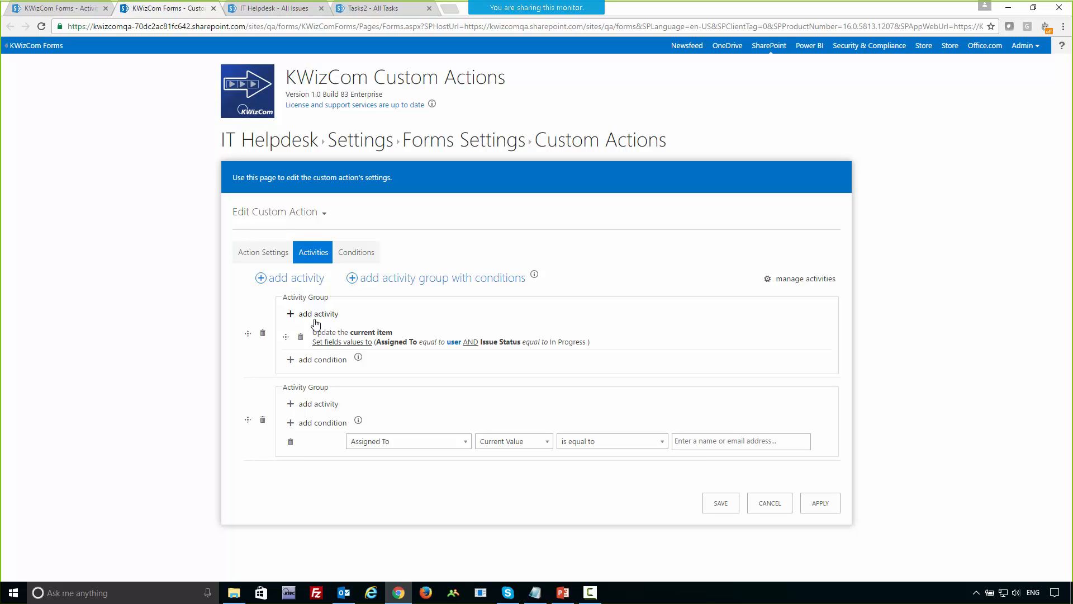
# Open the problem18 ticket from the IT Helpdesk list and expand the Assign to me and Close ticket entries in its custom action history.
pyautogui.click(298, 147)
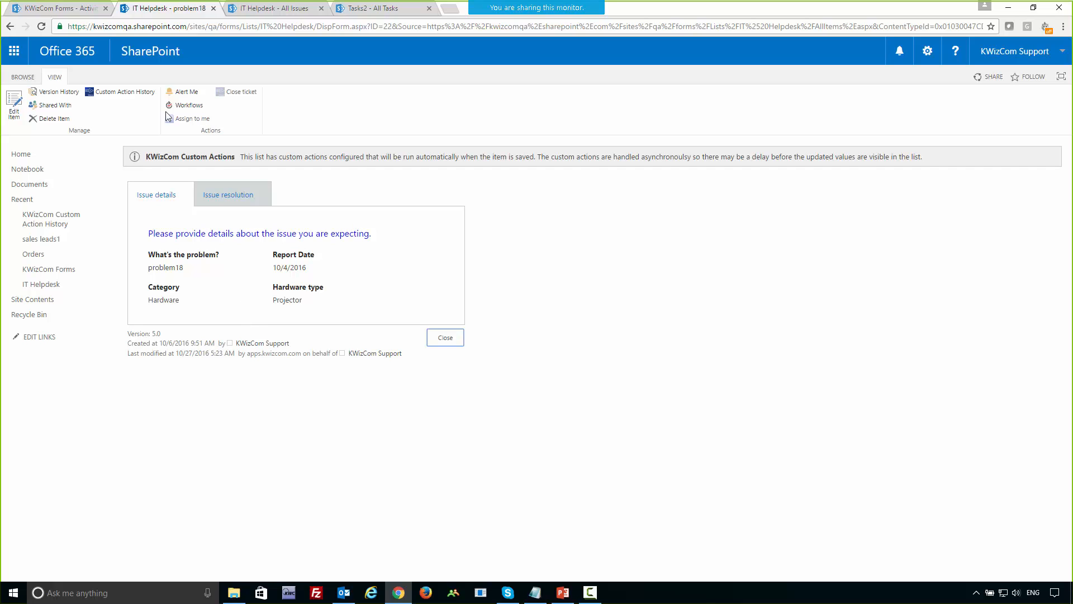
pyautogui.click(112, 96)
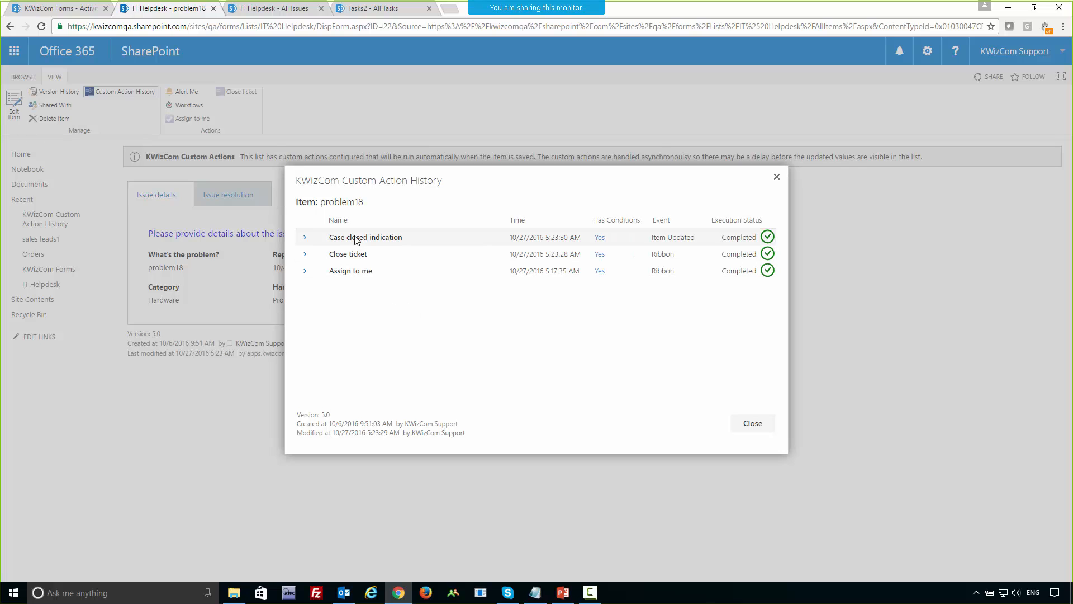
pyautogui.click(306, 273)
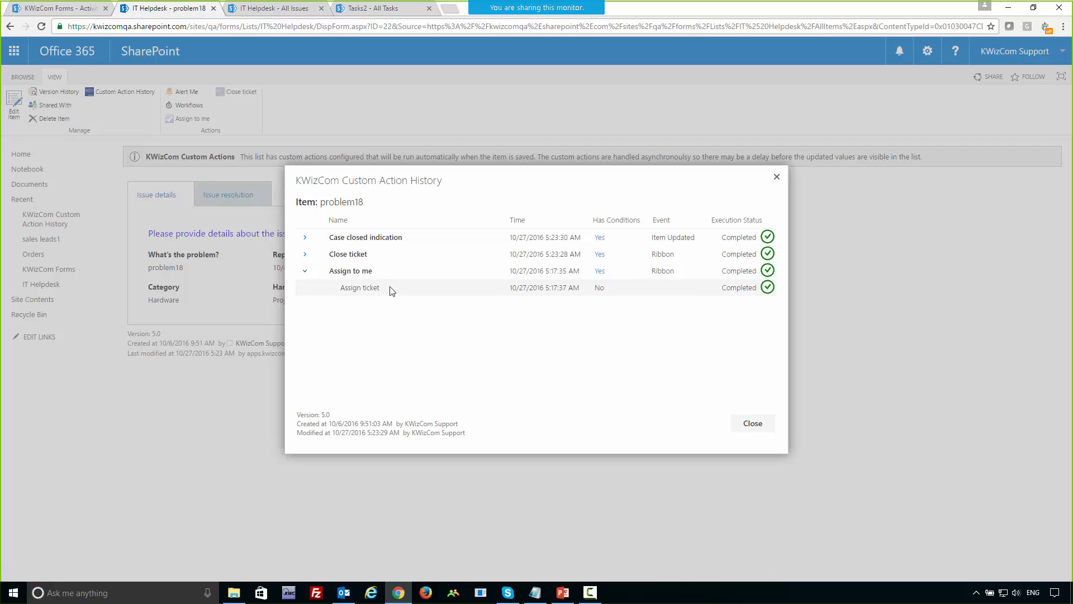
pyautogui.doubleClick(670, 275)
pyautogui.click(337, 259)
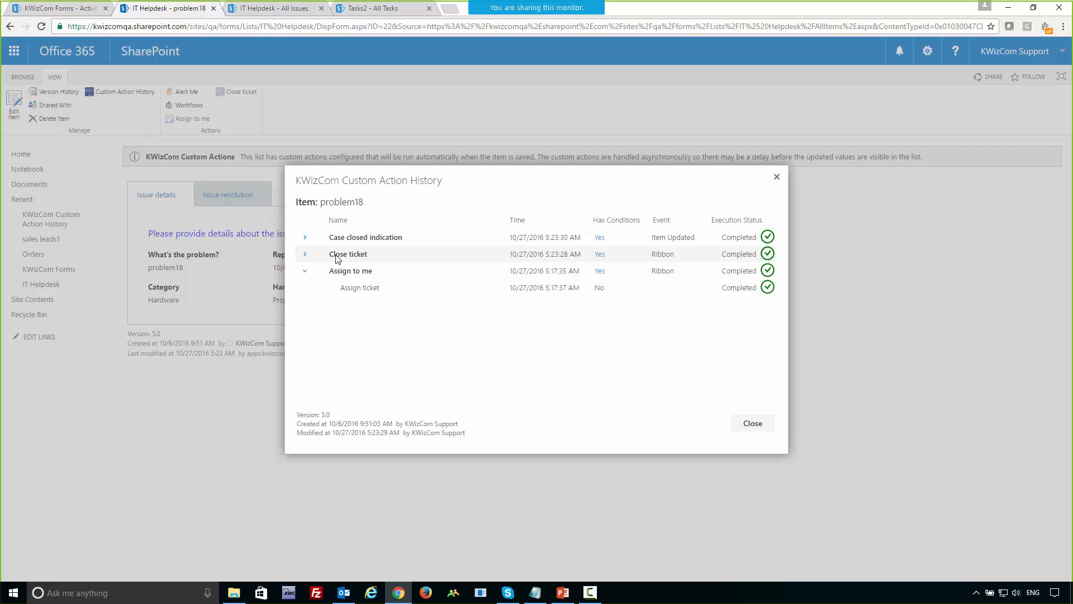
pyautogui.click(305, 255)
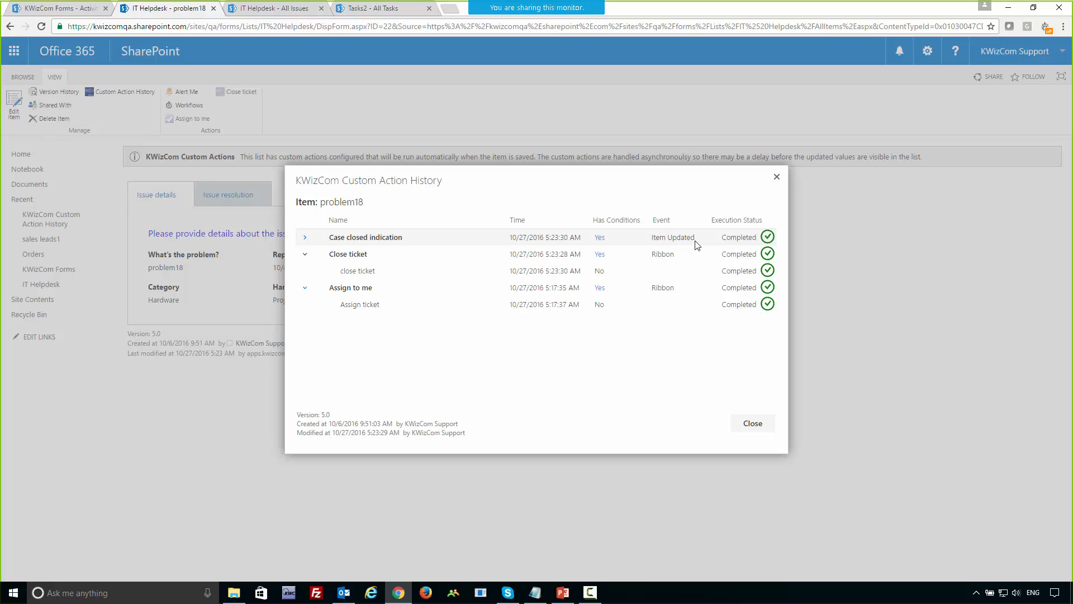
# Examine the Case closed indication entry's triggering event and executed activities, and close the custom action history.
pyautogui.moveTo(697, 241); pyautogui.dragTo(646, 249)
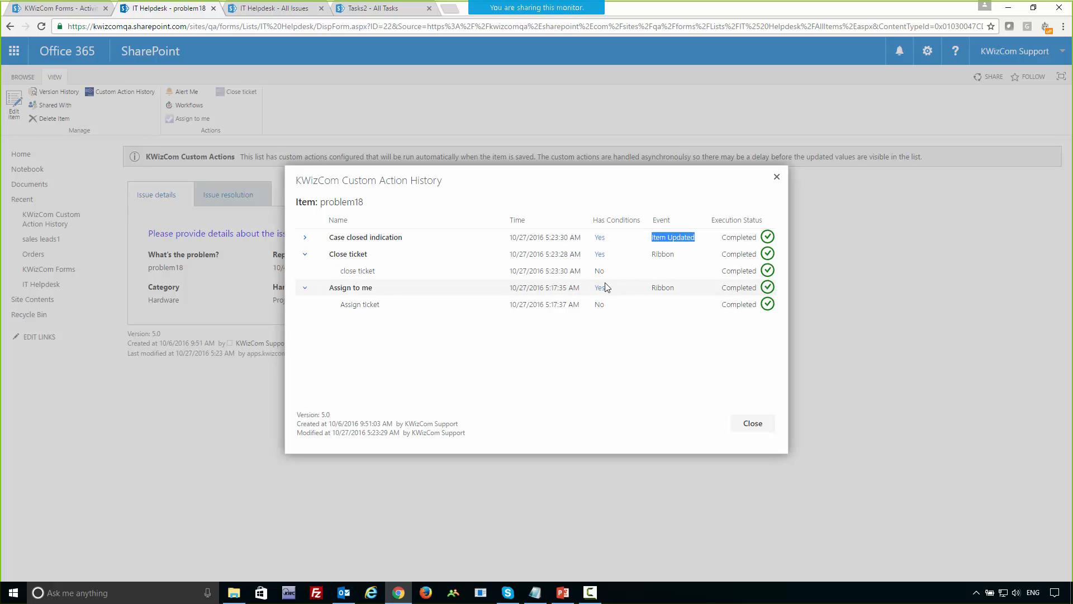
pyautogui.click(305, 238)
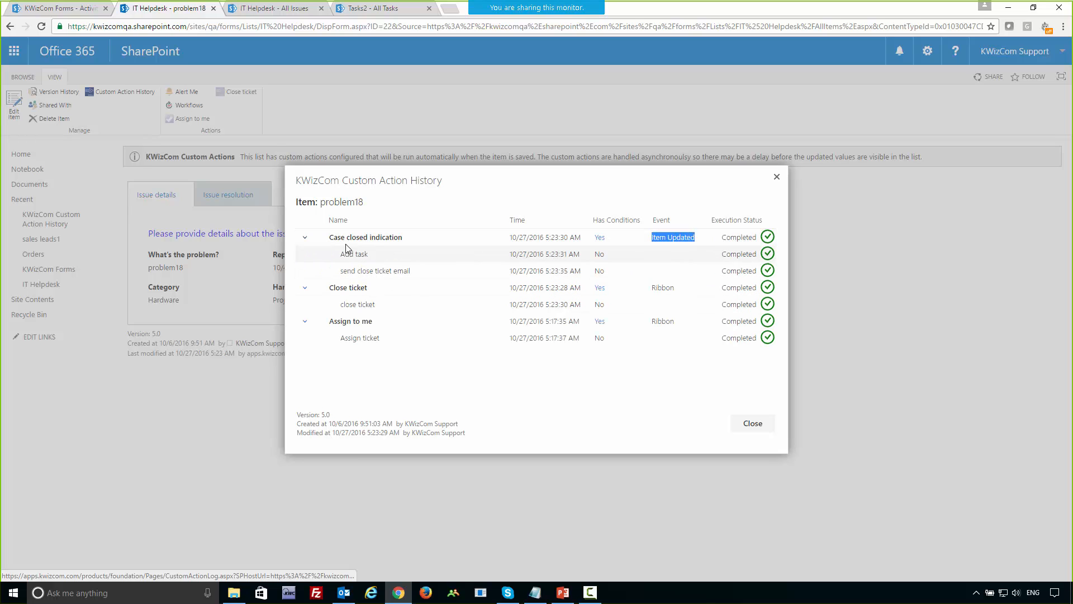
pyautogui.moveTo(340, 257); pyautogui.dragTo(429, 274)
pyautogui.click(528, 402)
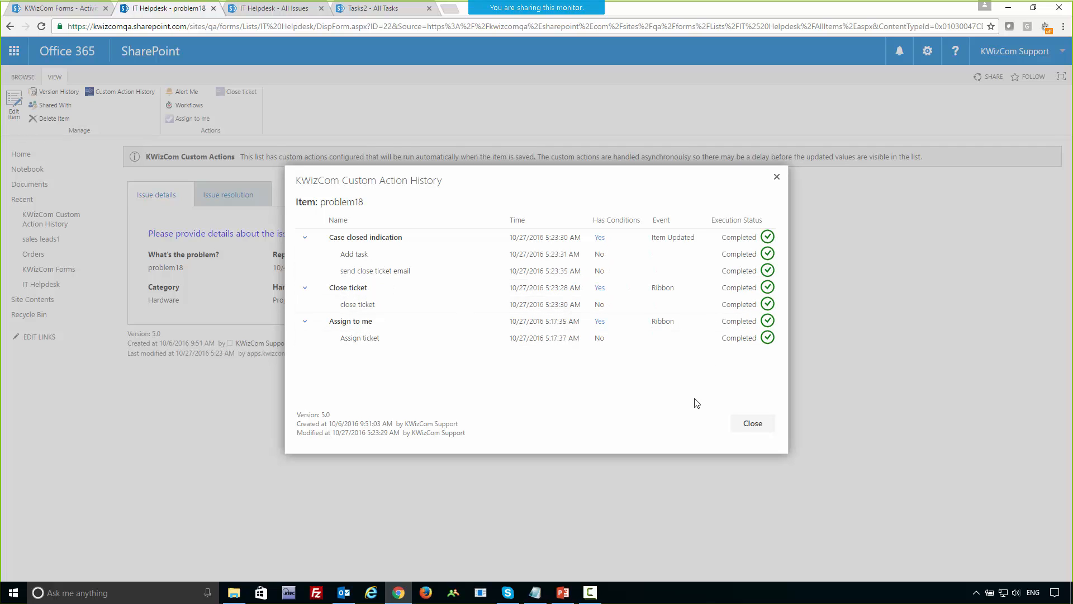
pyautogui.click(748, 430)
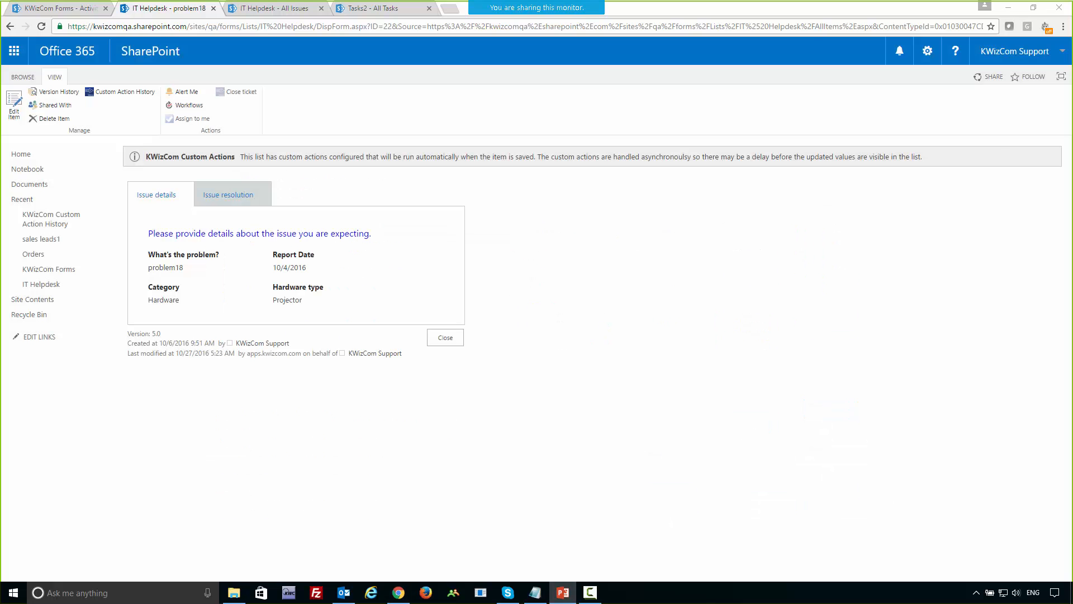
# Switch to PowerPoint and advance the slide show to the KWizCom Forms slide.
pyautogui.click(743, 432)
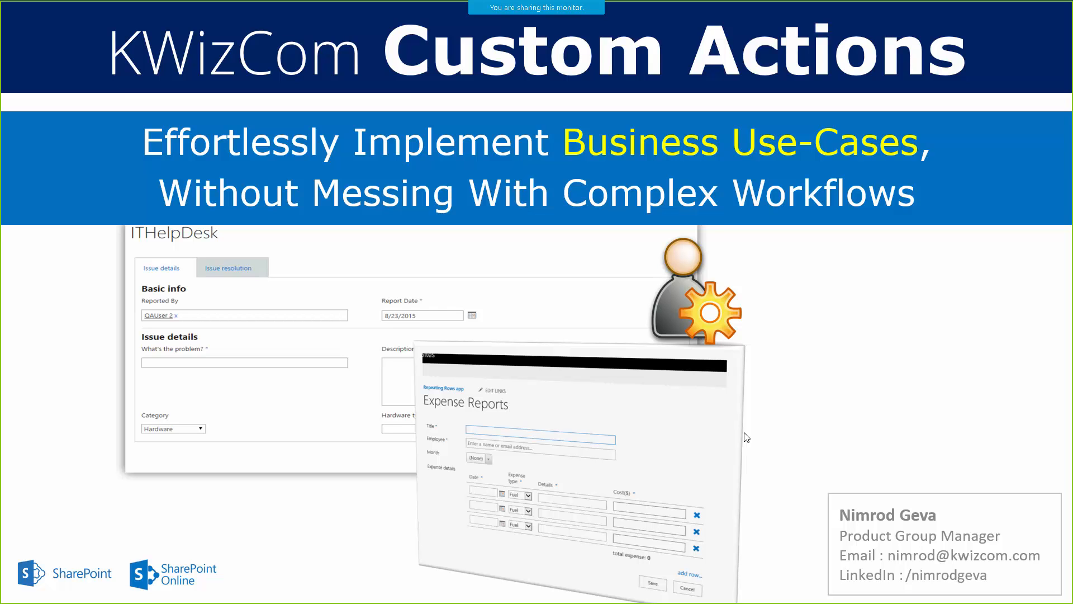
pyautogui.click(529, 368)
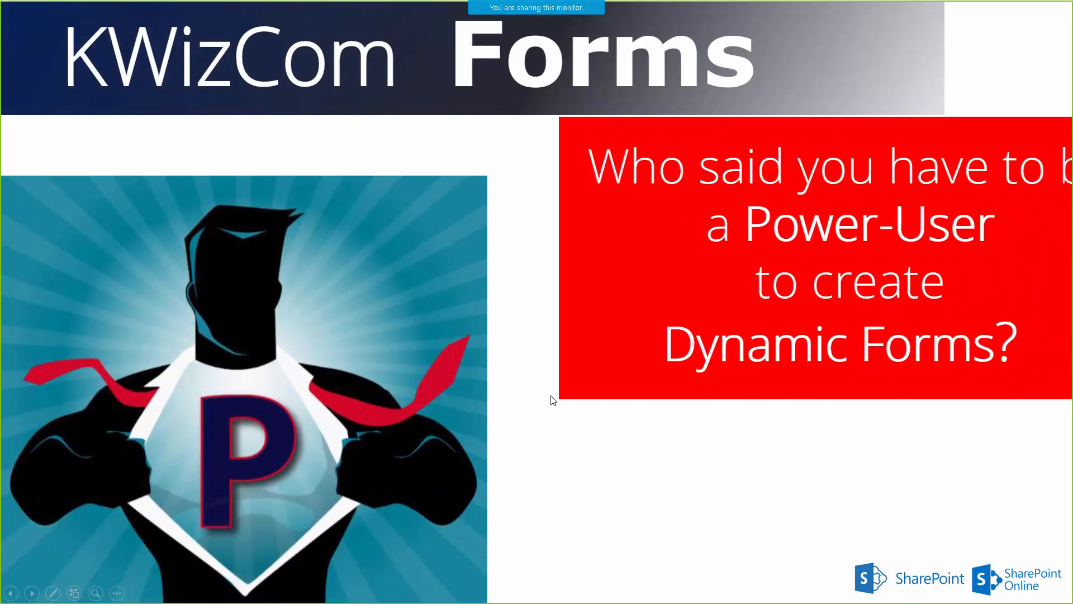